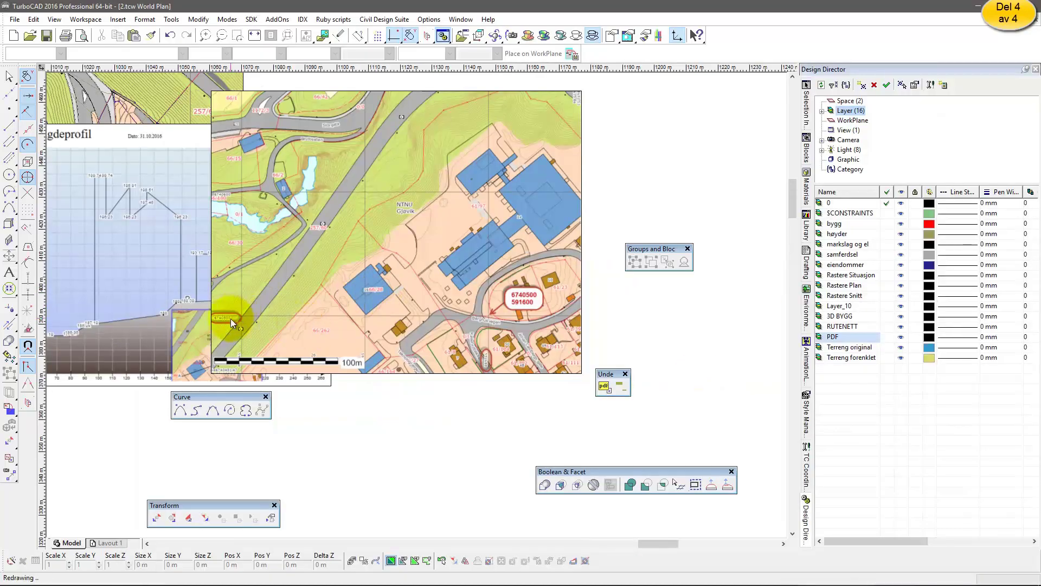
Step: Select all and drag its reference point onto the 6740500 / 591600 grid crossing
{"action": "scroll", "coordinate": [230, 318], "scroll_direction": "up", "scroll_amount": 4}
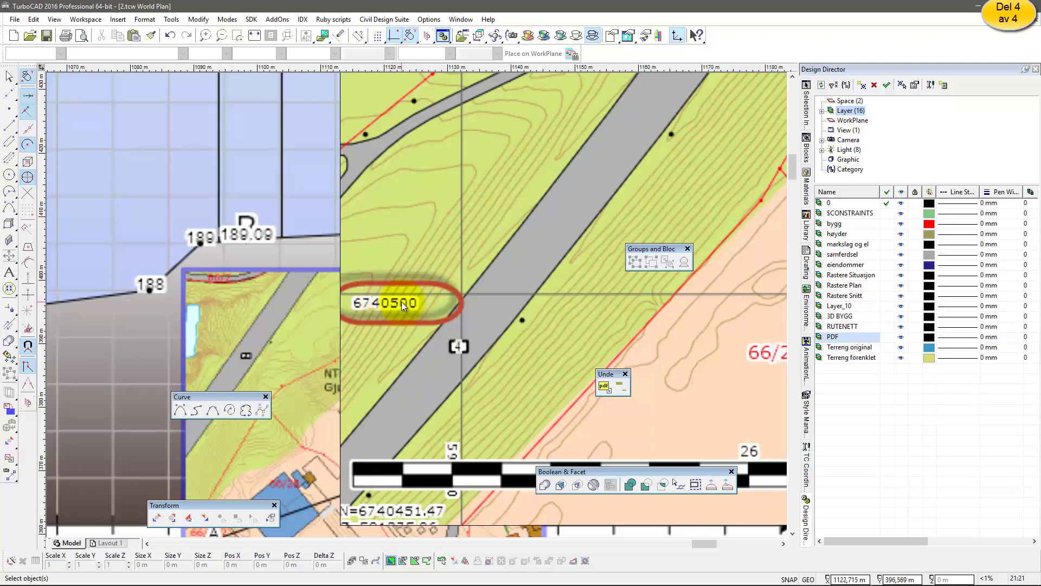
{"action": "scroll", "coordinate": [563, 385], "scroll_direction": "down", "scroll_amount": 3}
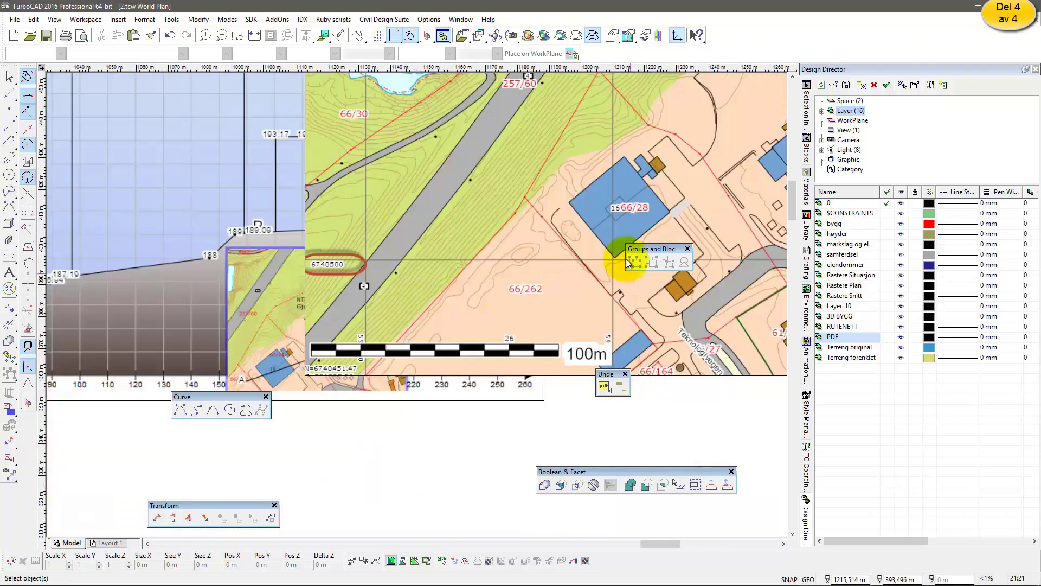
{"action": "scroll", "coordinate": [421, 302], "scroll_direction": "down", "scroll_amount": 3}
{"action": "scroll", "coordinate": [536, 343], "scroll_direction": "up", "scroll_amount": 3}
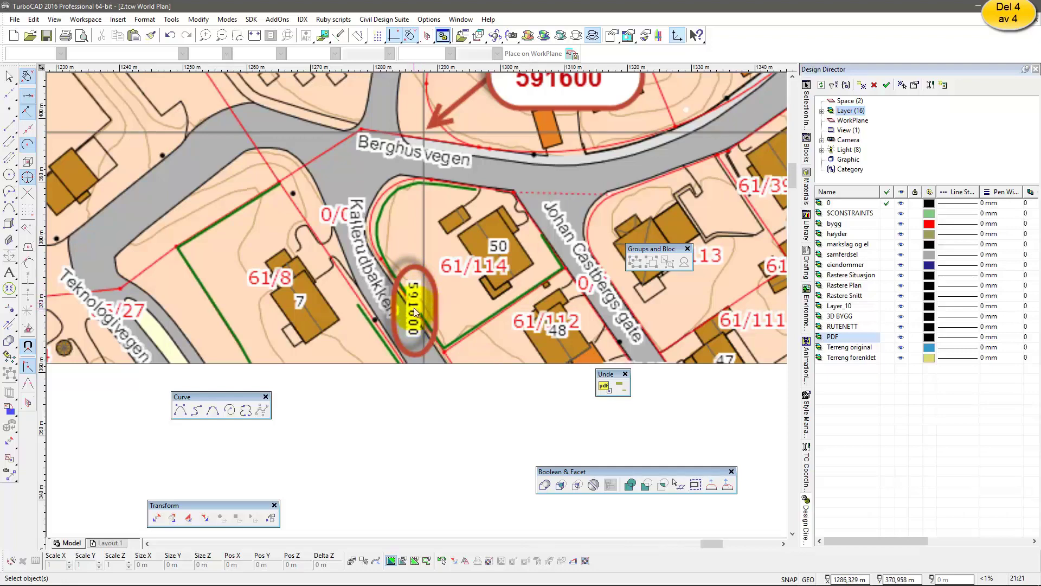
{"action": "scroll", "coordinate": [404, 317], "scroll_direction": "down", "scroll_amount": 2}
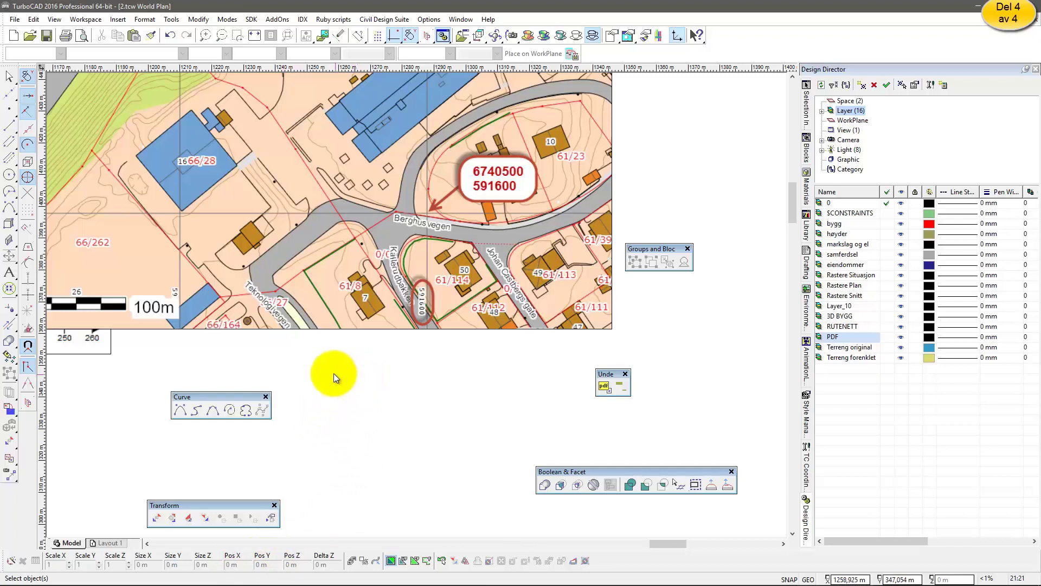
{"action": "scroll", "coordinate": [333, 373], "scroll_direction": "down", "scroll_amount": 2}
{"action": "key", "text": "ctrl+a"}
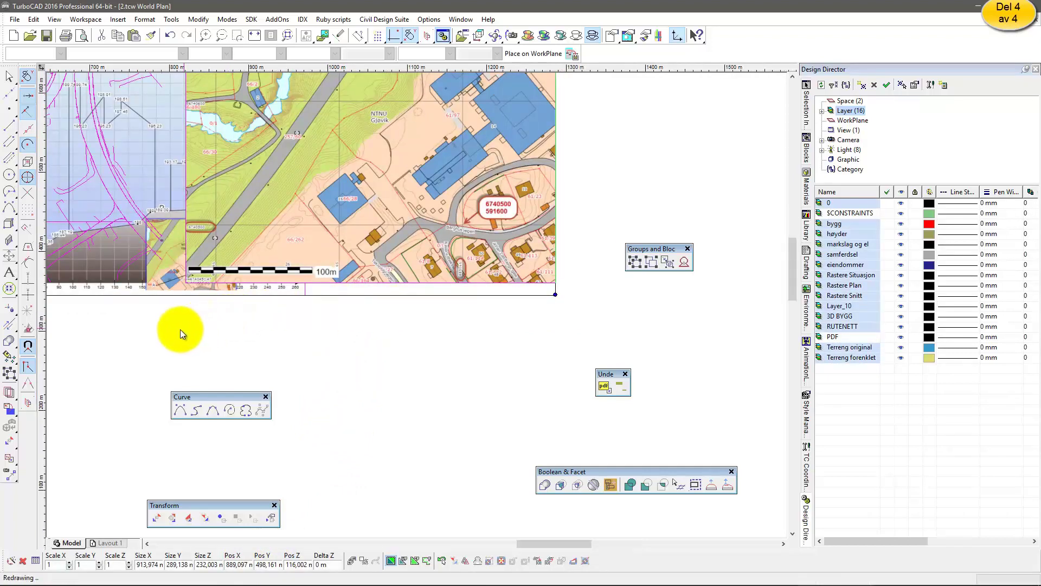
{"action": "left_click_drag", "start_coordinate": [184, 328], "coordinate": [372, 297]}
{"action": "scroll", "coordinate": [224, 224], "scroll_direction": "up", "scroll_amount": 10}
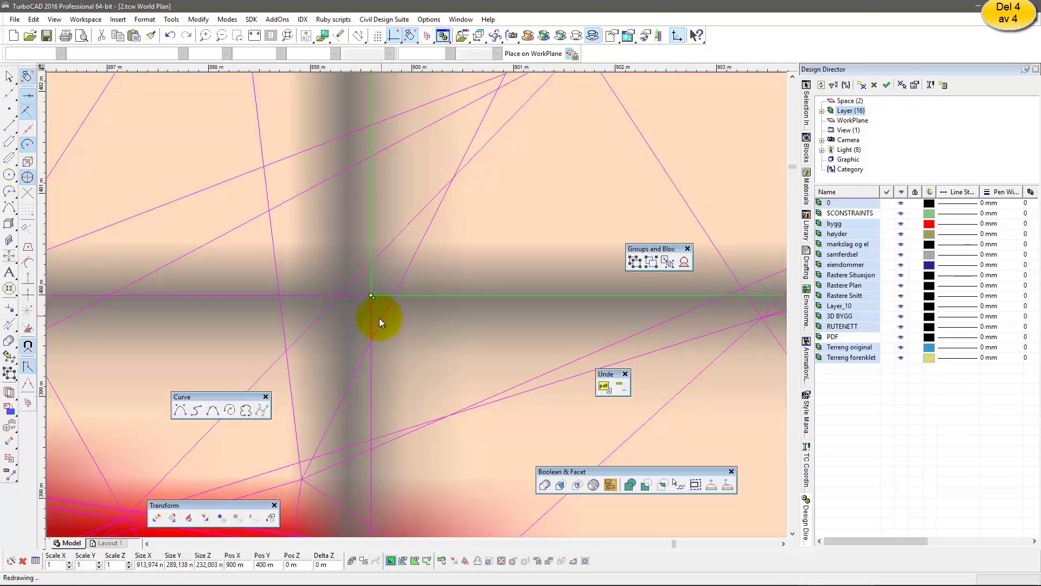
{"action": "scroll", "coordinate": [380, 317], "scroll_direction": "down", "scroll_amount": 2}
{"action": "scroll", "coordinate": [415, 306], "scroll_direction": "down", "scroll_amount": 2}
{"action": "scroll", "coordinate": [416, 306], "scroll_direction": "down", "scroll_amount": 2}
{"action": "scroll", "coordinate": [415, 306], "scroll_direction": "down", "scroll_amount": 2}
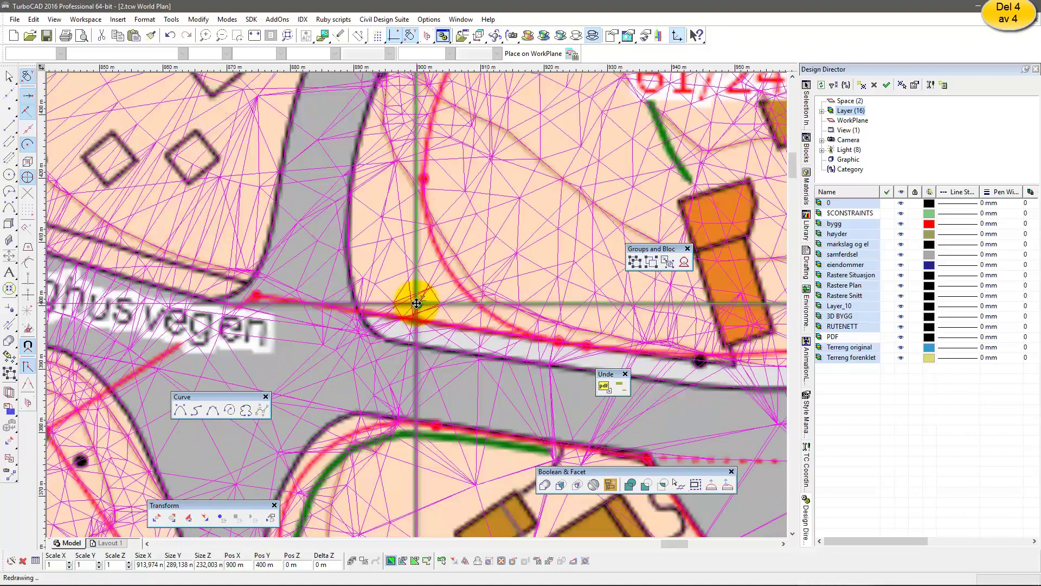
{"action": "scroll", "coordinate": [415, 307], "scroll_direction": "down", "scroll_amount": 2}
{"action": "scroll", "coordinate": [415, 306], "scroll_direction": "down", "scroll_amount": 2}
{"action": "scroll", "coordinate": [591, 297], "scroll_direction": "down", "scroll_amount": 2}
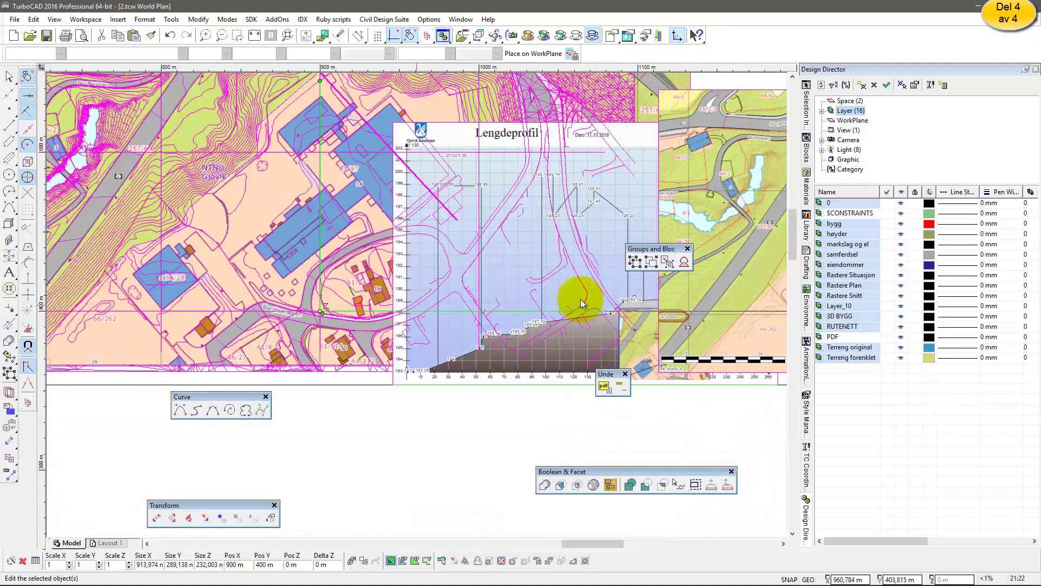
{"action": "scroll", "coordinate": [346, 311], "scroll_direction": "down", "scroll_amount": 2}
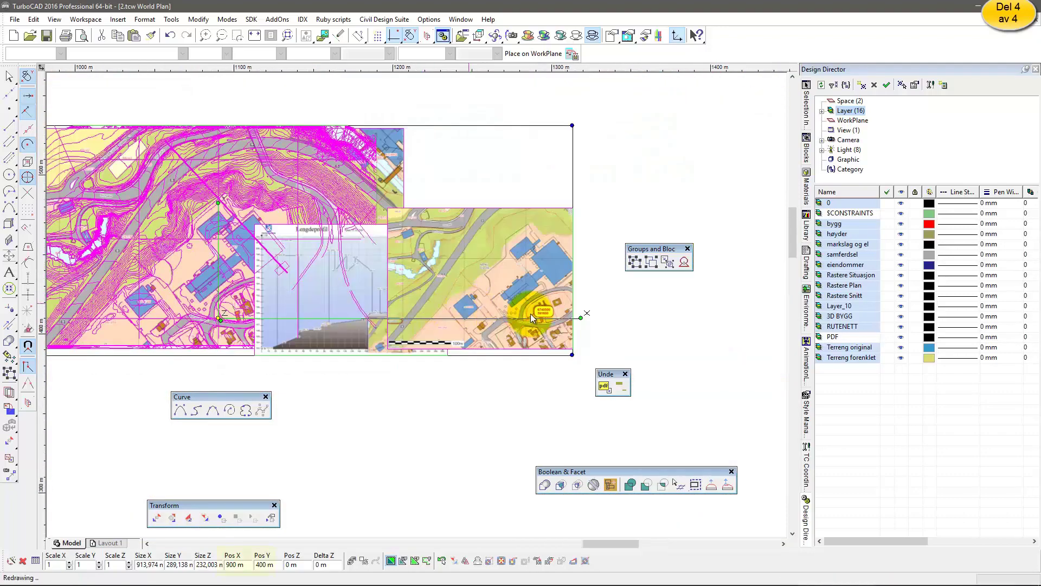
{"action": "scroll", "coordinate": [539, 313], "scroll_direction": "up", "scroll_amount": 2}
{"action": "scroll", "coordinate": [567, 324], "scroll_direction": "up", "scroll_amount": 3}
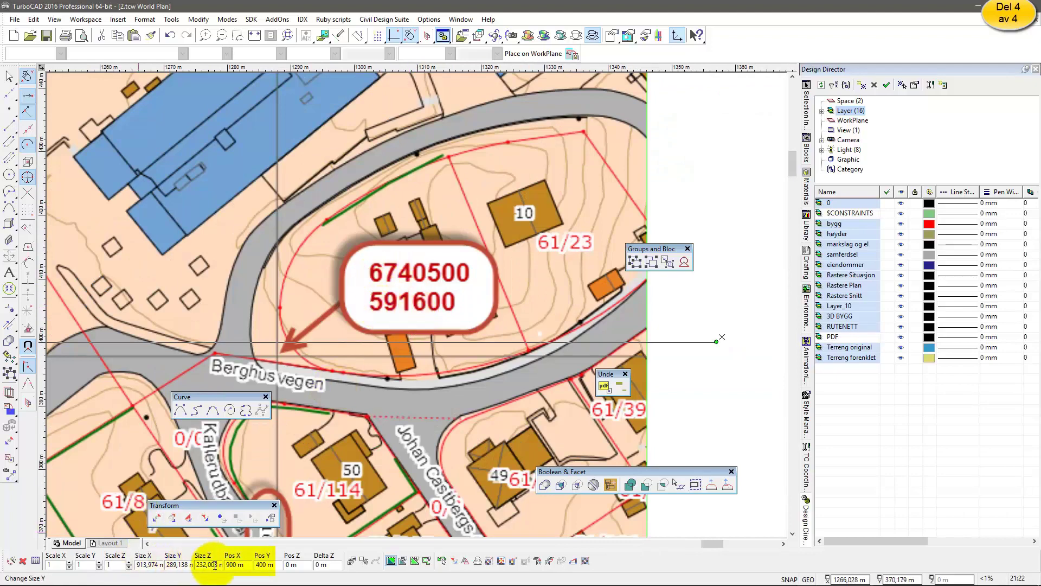
Step: Set the drawing's Inspector position to Pos X 591600 and Pos Y 6740500
{"action": "left_click", "coordinate": [235, 563]}
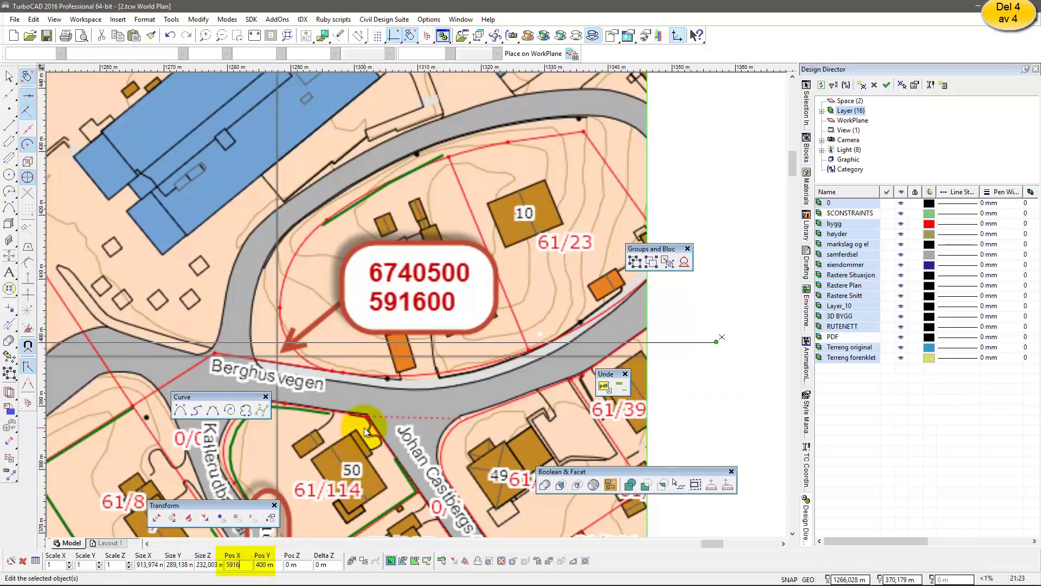
{"action": "left_click", "coordinate": [256, 564]}
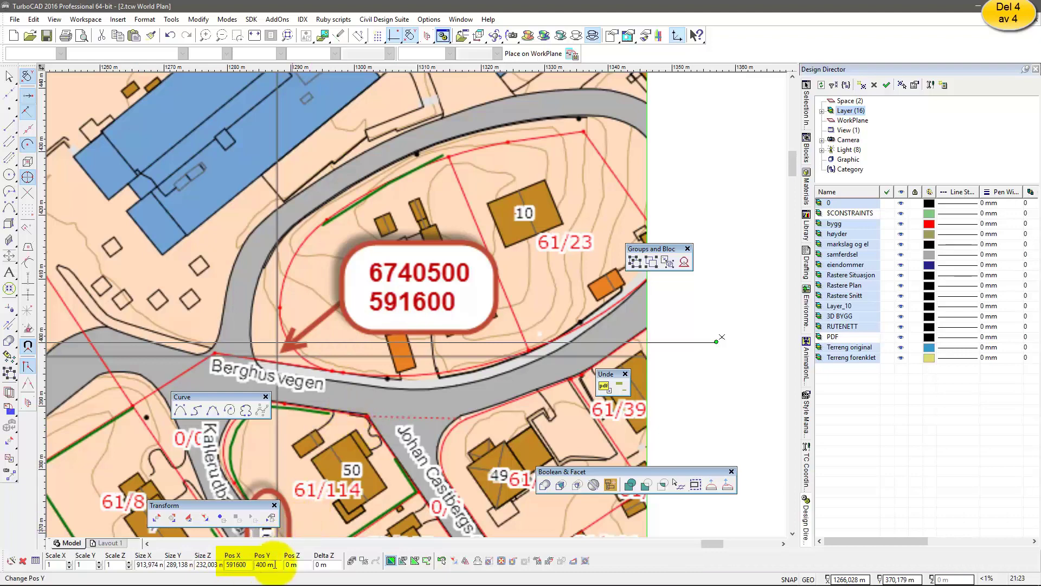
{"action": "type", "text": "6740500"}
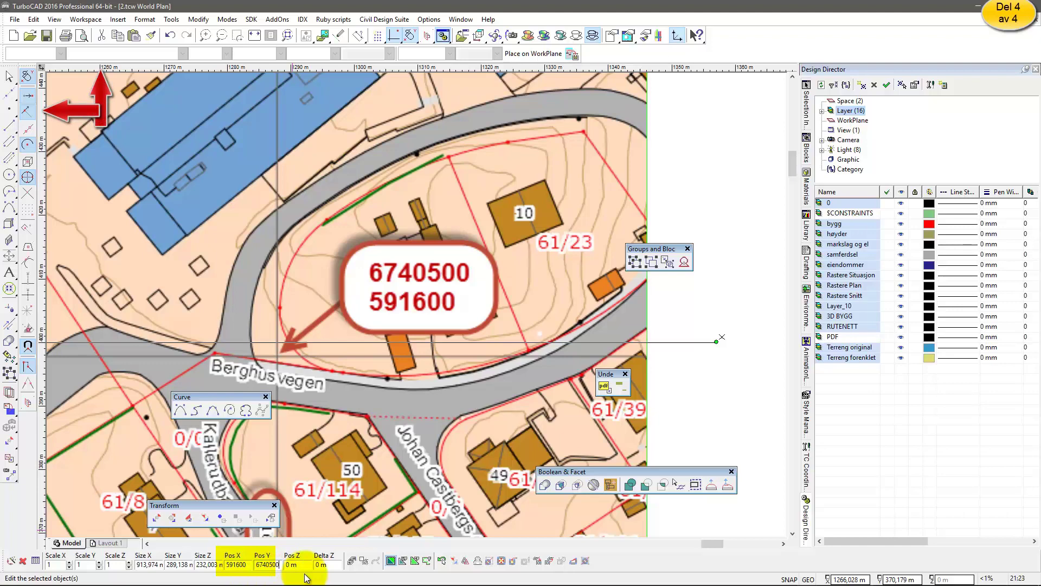
{"action": "key", "text": "Return"}
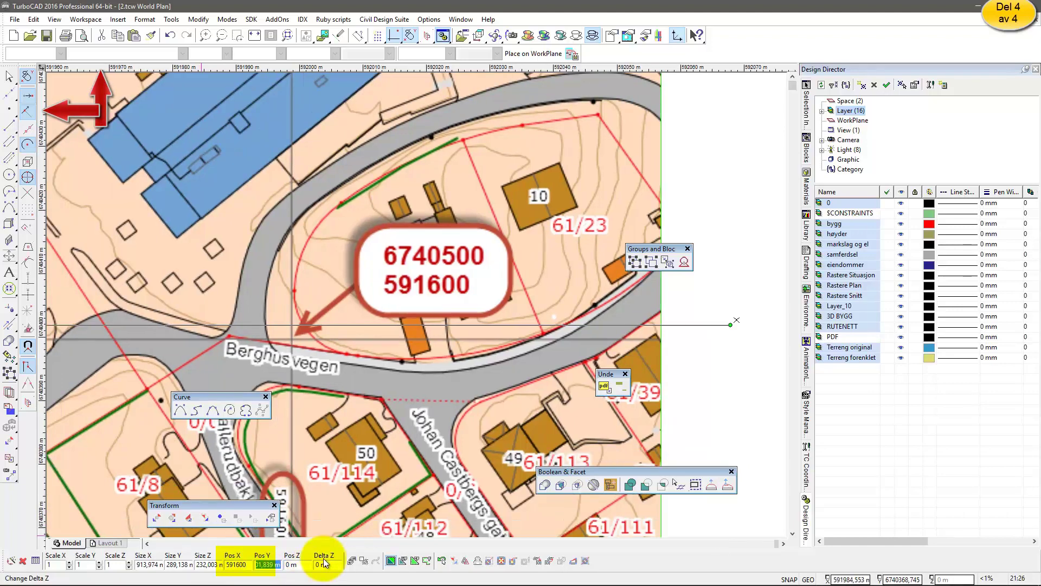
{"action": "type", "text": "6740"}
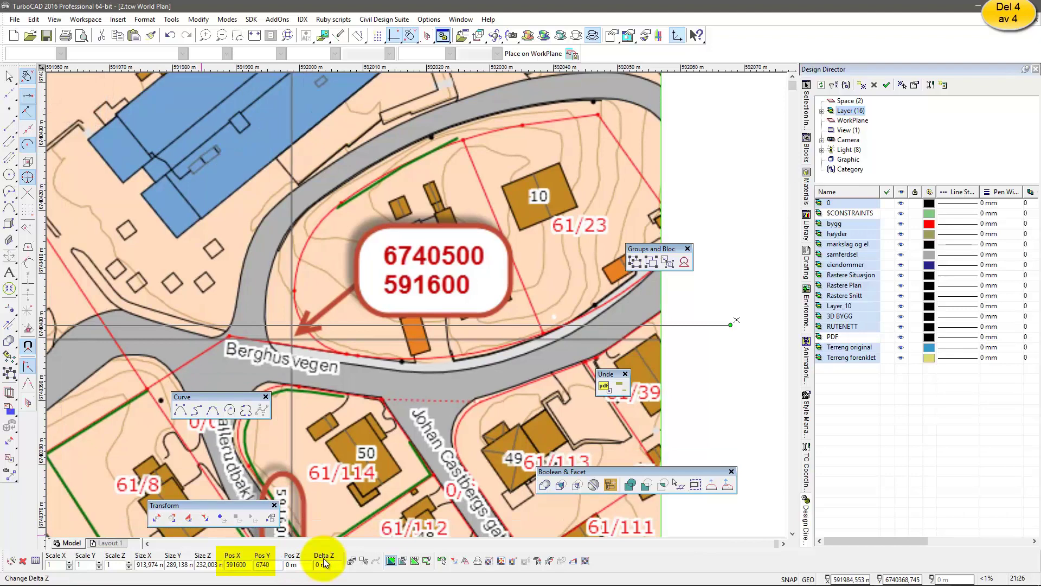
{"action": "type", "text": "500"}
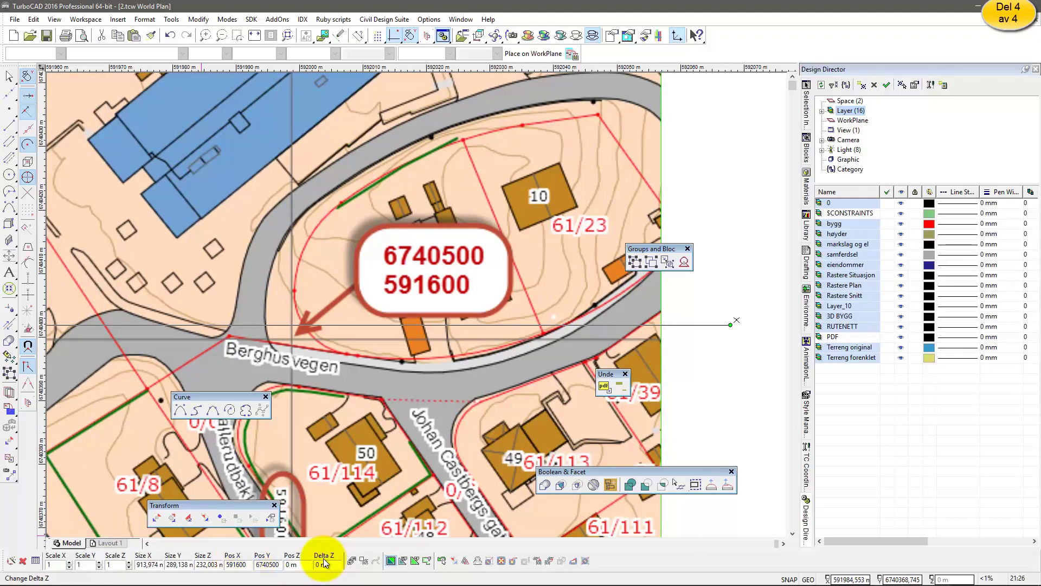
{"action": "key", "text": "Return"}
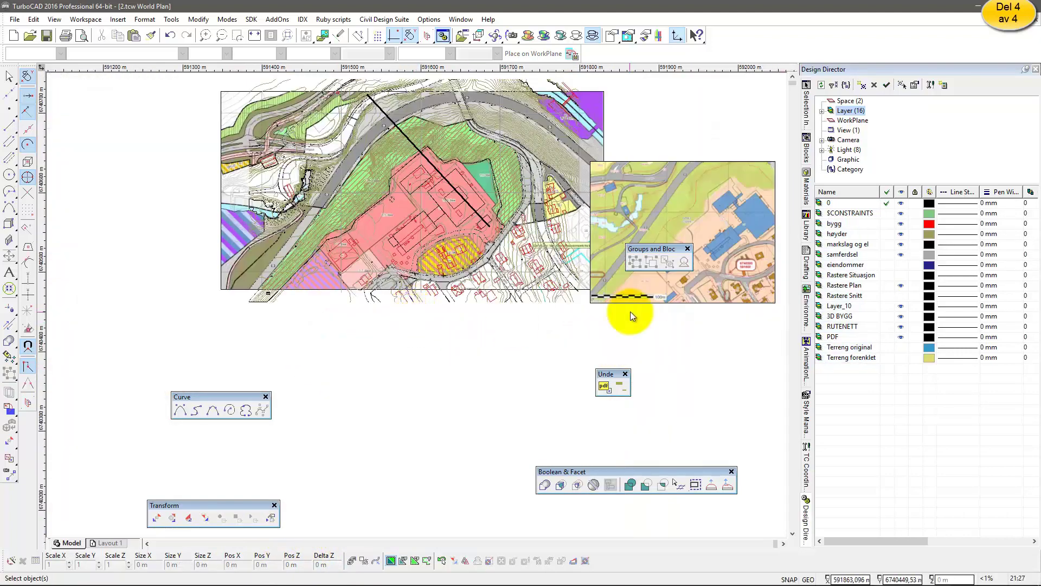
Step: Hide the Rastere Plan raster map and make Rastere Snitt the active layer
{"action": "left_click", "coordinate": [901, 286]}
{"action": "left_click", "coordinate": [744, 236]}
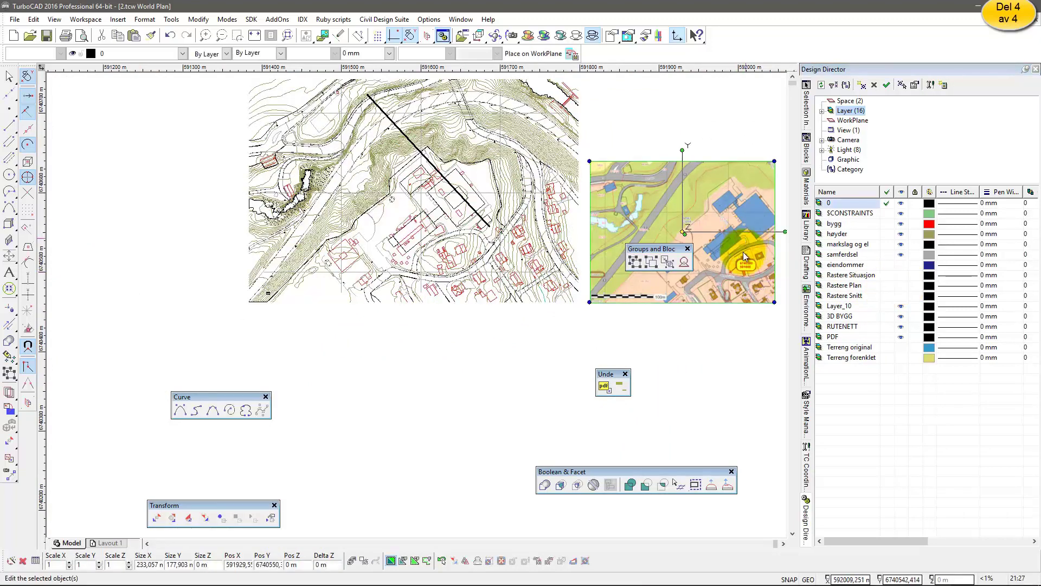
{"action": "left_click", "coordinate": [888, 296]}
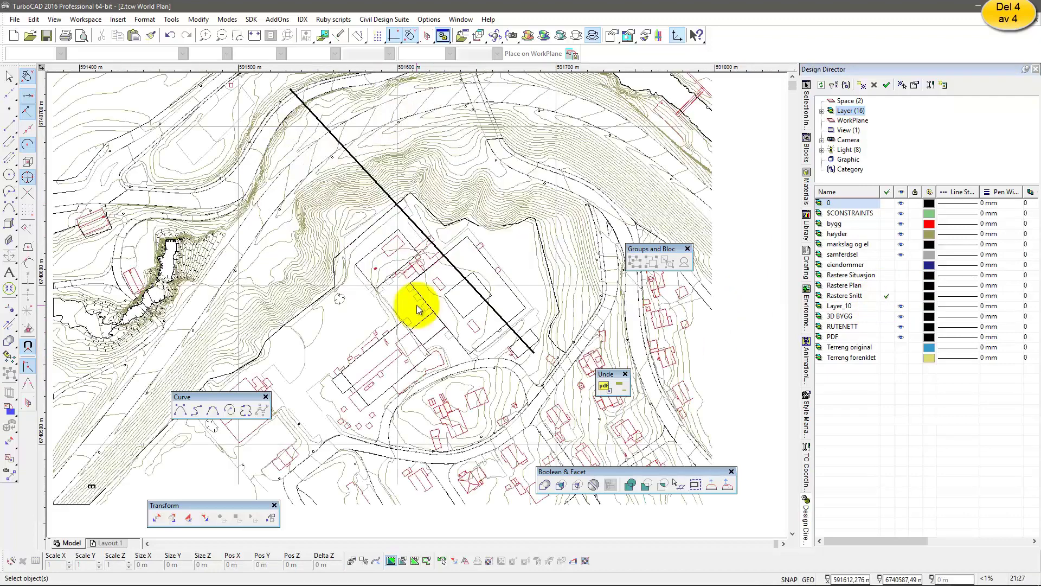
{"action": "scroll", "coordinate": [432, 203], "scroll_direction": "up", "scroll_amount": 3}
{"action": "scroll", "coordinate": [492, 306], "scroll_direction": "up", "scroll_amount": 1}
{"action": "scroll", "coordinate": [753, 260], "scroll_direction": "up", "scroll_amount": 1}
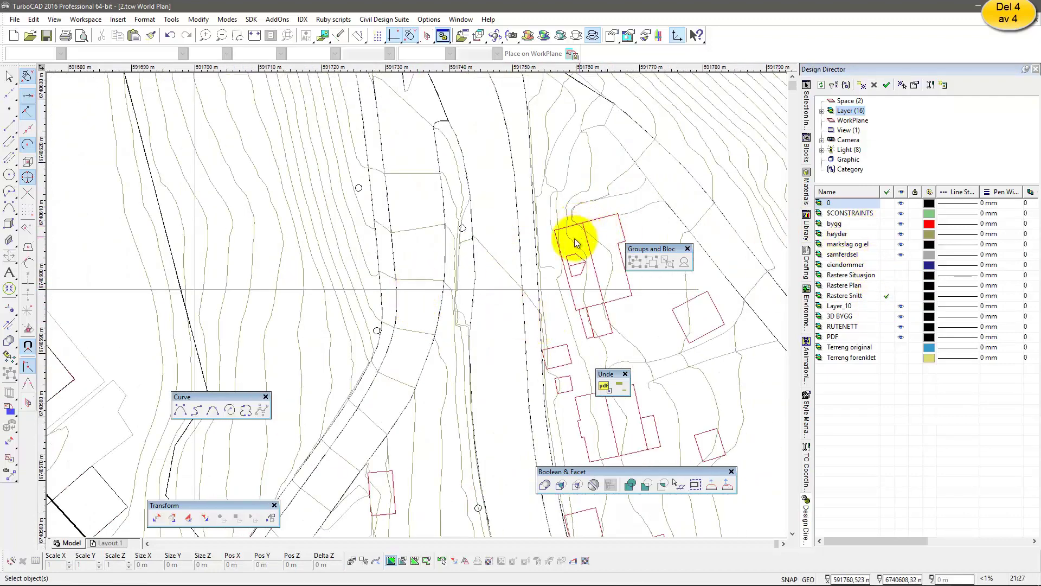
{"action": "scroll", "coordinate": [393, 305], "scroll_direction": "down", "scroll_amount": 2}
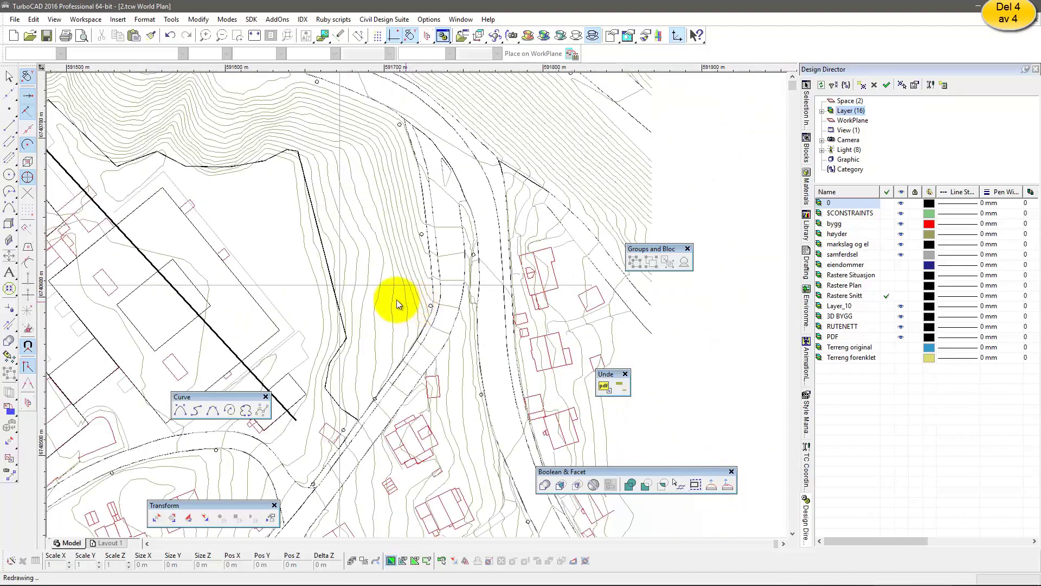
{"action": "scroll", "coordinate": [399, 302], "scroll_direction": "down", "scroll_amount": 2}
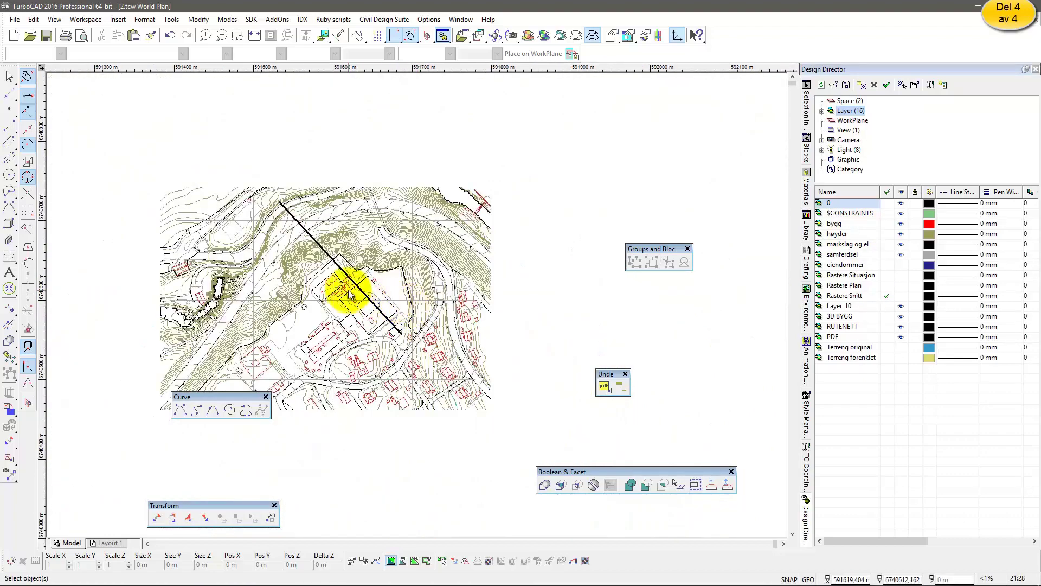
{"action": "scroll", "coordinate": [345, 291], "scroll_direction": "up", "scroll_amount": 2}
{"action": "scroll", "coordinate": [423, 285], "scroll_direction": "up", "scroll_amount": 1}
{"action": "scroll", "coordinate": [504, 279], "scroll_direction": "down", "scroll_amount": 1}
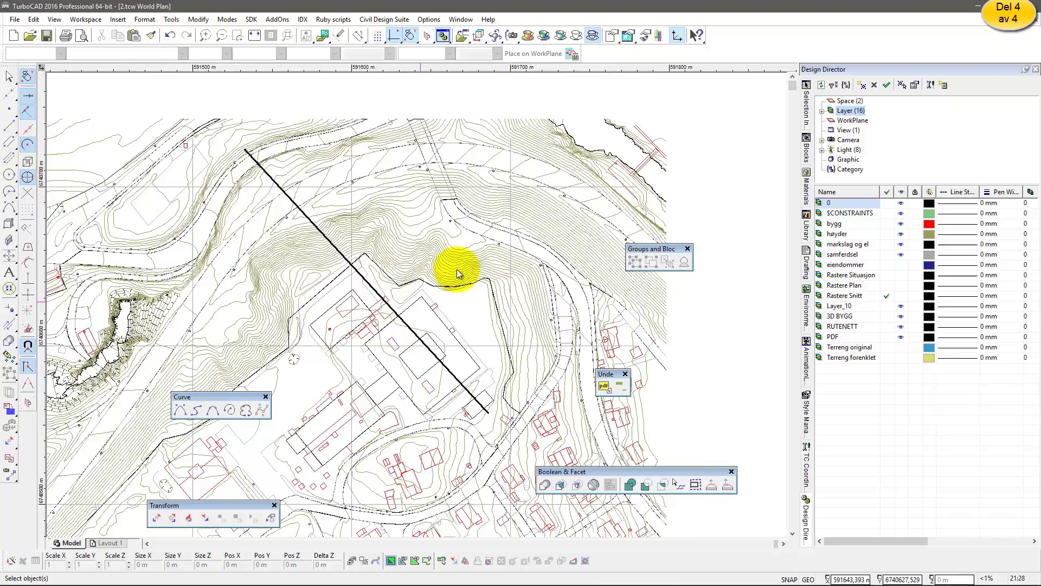
Step: Check the Pos Z heights of several contour lines, ranging 165 to 187 m
{"action": "left_click", "coordinate": [583, 256]}
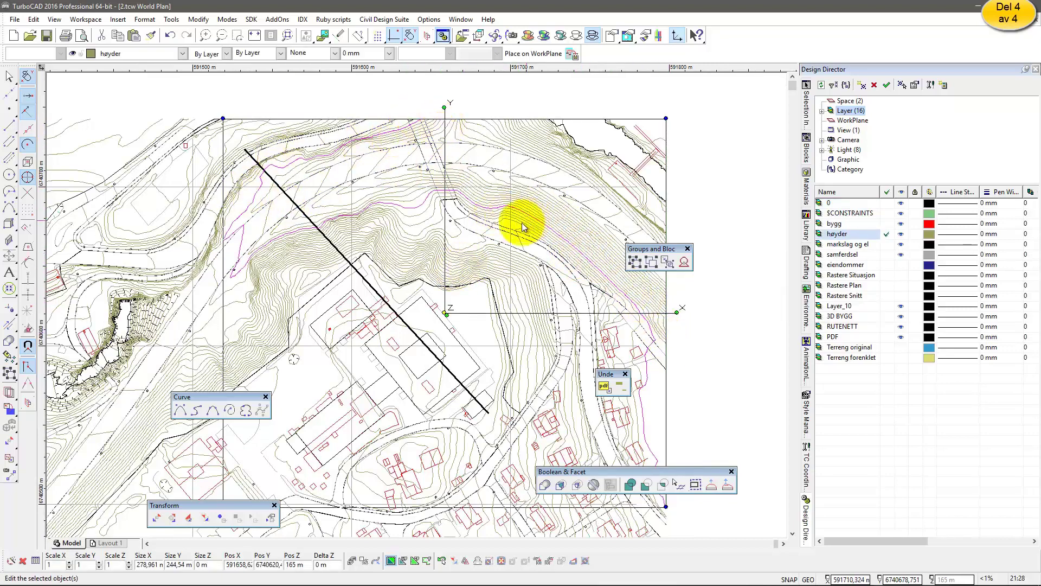
{"action": "left_click", "coordinate": [482, 260]}
{"action": "left_click", "coordinate": [493, 269]}
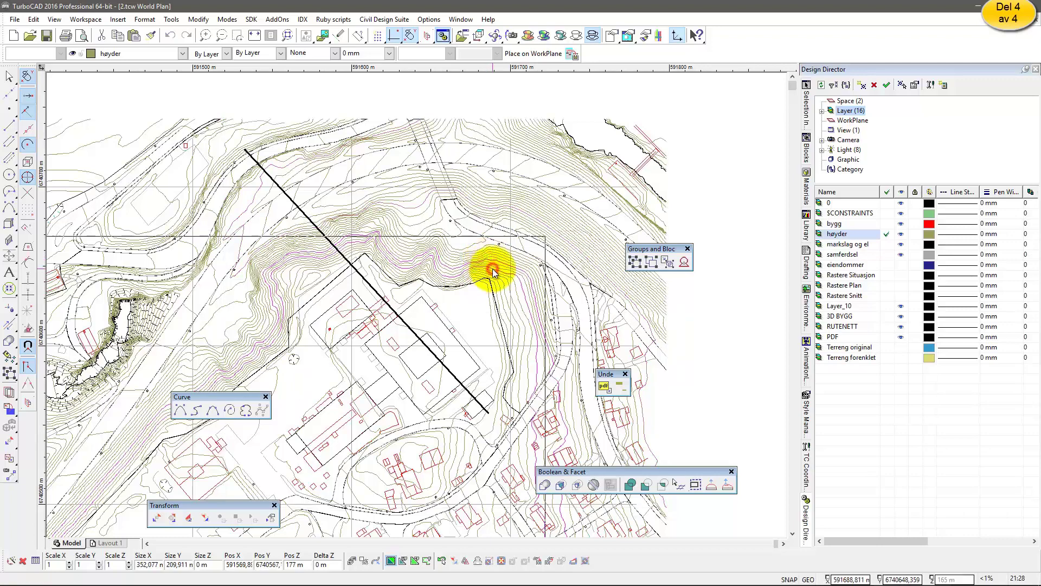
{"action": "left_click", "coordinate": [484, 420]}
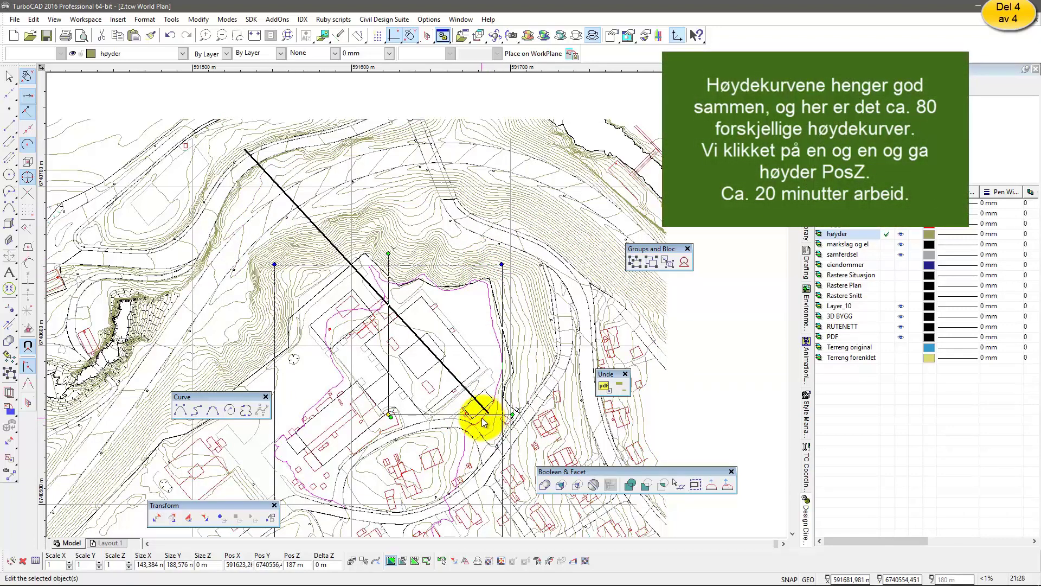
{"action": "left_click", "coordinate": [123, 103]}
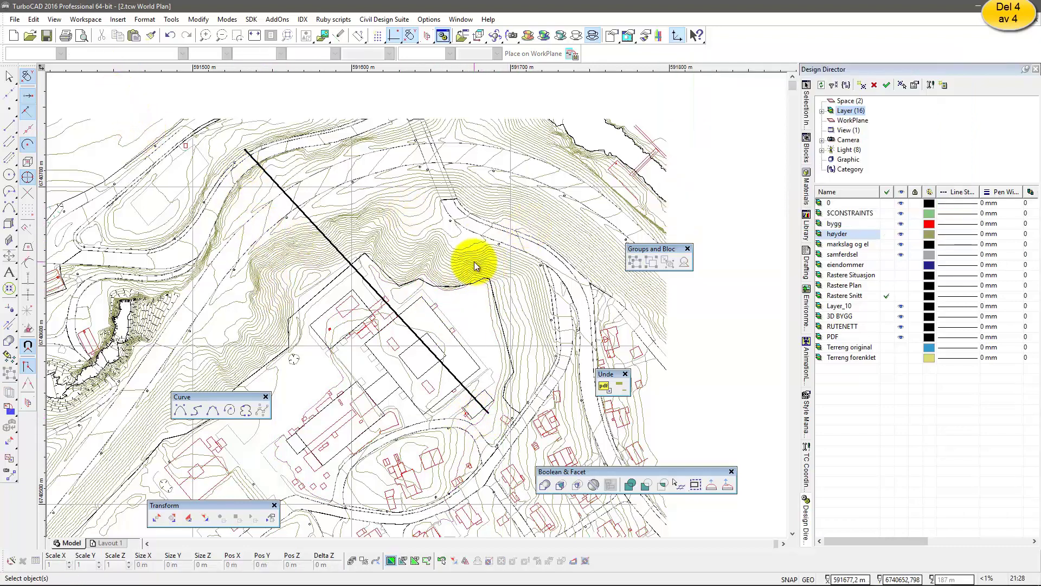
Step: Hide høyder, bygg, samferdsel, markslag og el and Layer_10; show eiendommer
{"action": "key", "text": "ctrl+shift+f"}
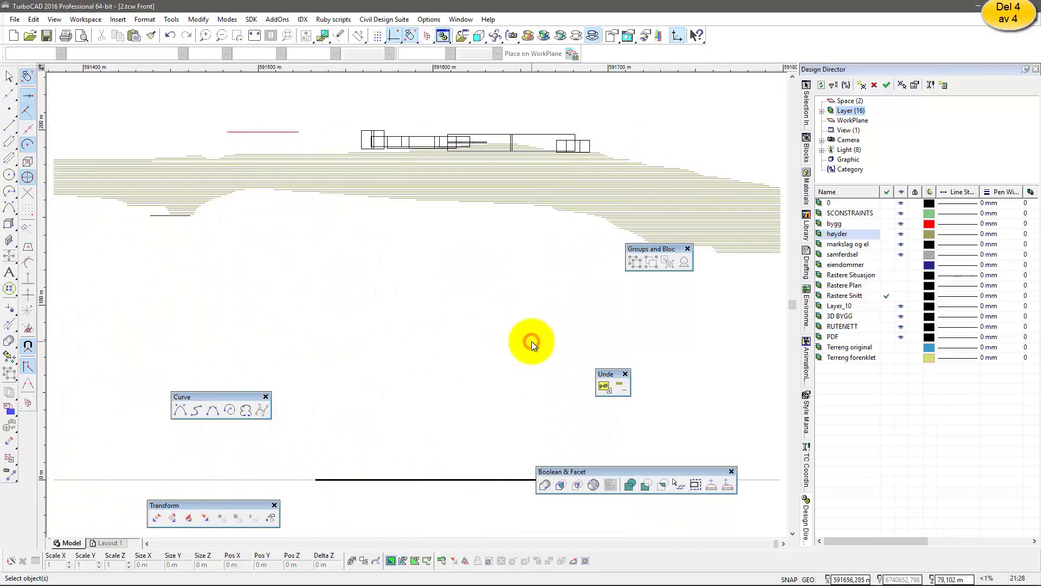
{"action": "key", "text": "ctrl+shift+p"}
{"action": "left_click", "coordinate": [901, 235]}
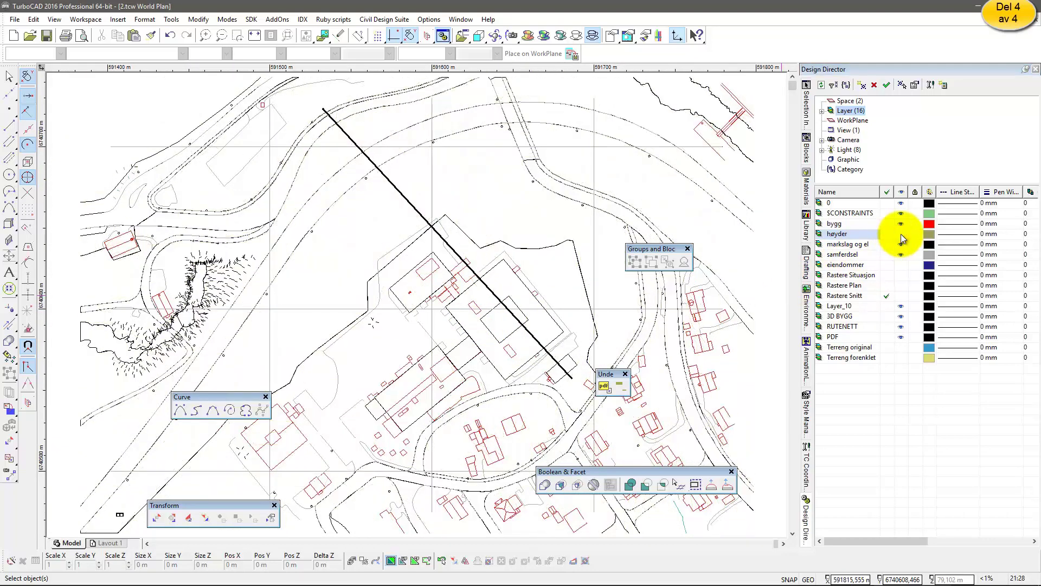
{"action": "left_click", "coordinate": [900, 223]}
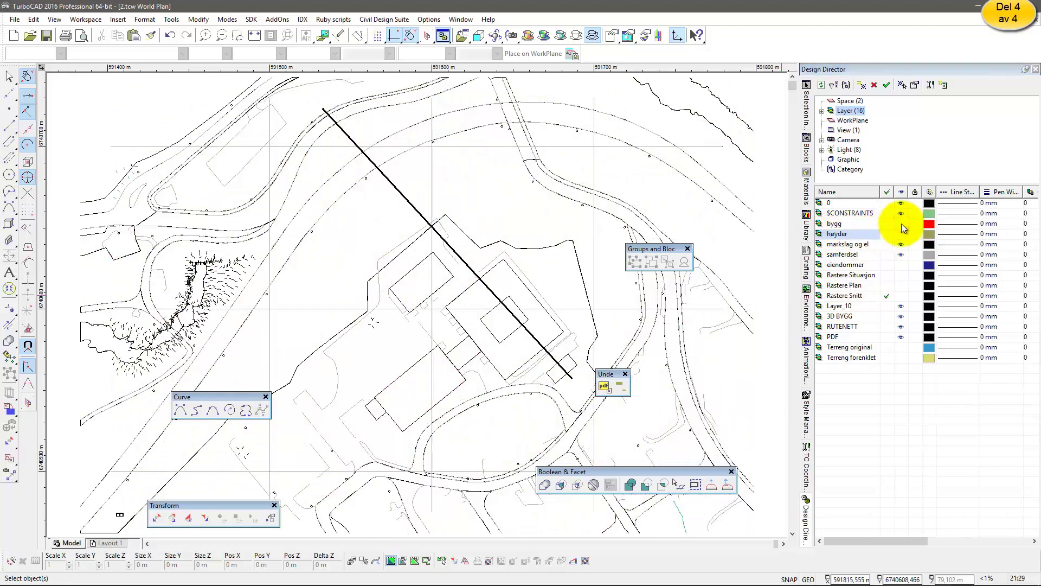
{"action": "left_click", "coordinate": [899, 255]}
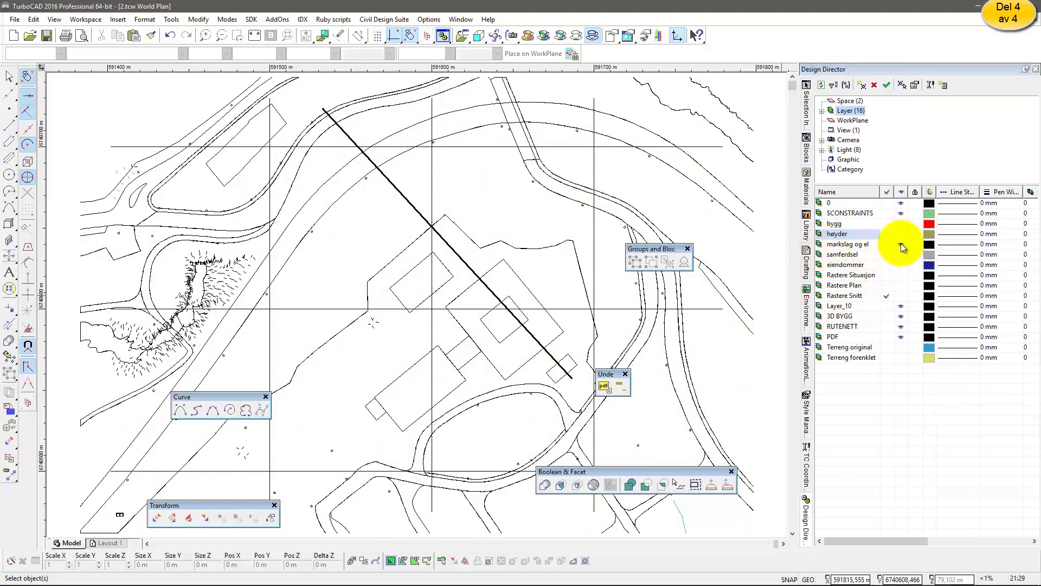
{"action": "left_click", "coordinate": [900, 244]}
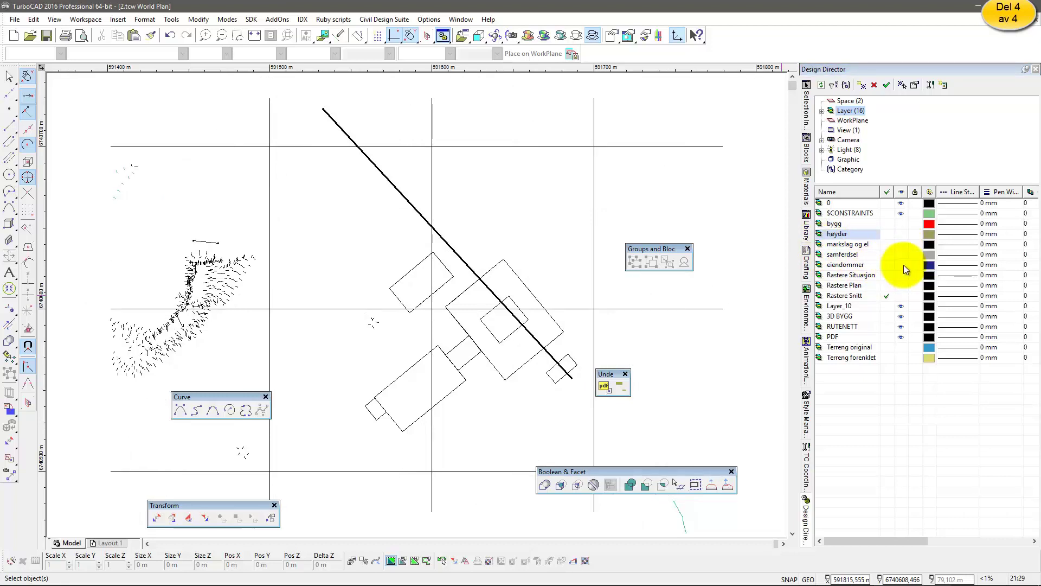
{"action": "left_click", "coordinate": [900, 306]}
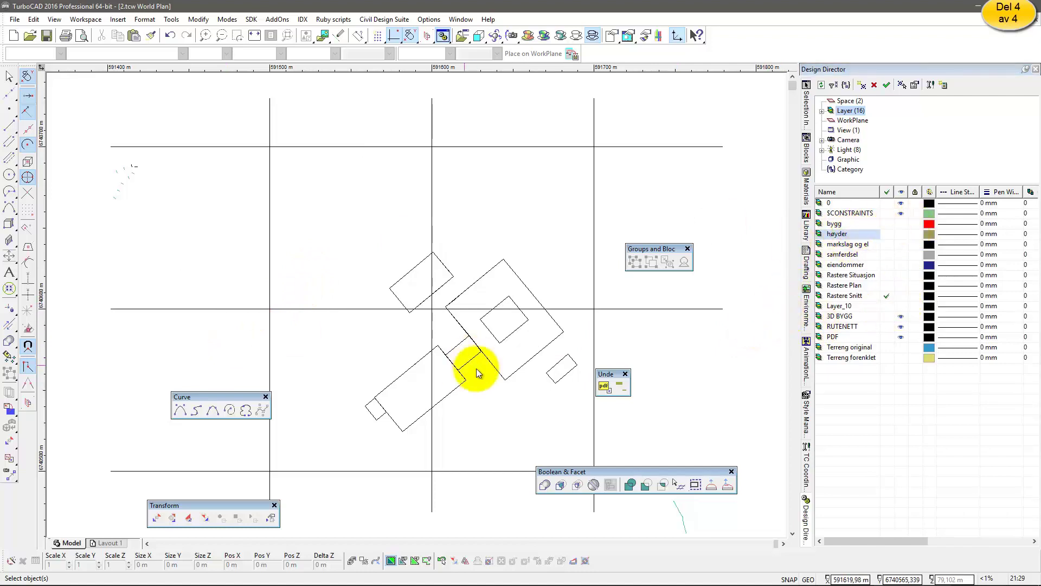
{"action": "left_click", "coordinate": [900, 265]}
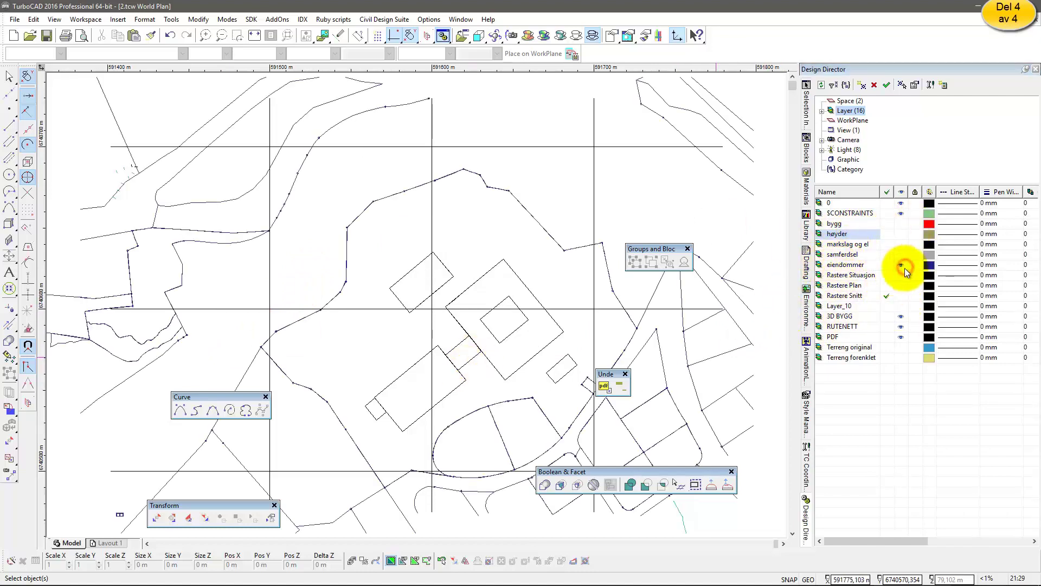
{"action": "scroll", "coordinate": [417, 307], "scroll_direction": "up", "scroll_amount": 2}
{"action": "scroll", "coordinate": [415, 299], "scroll_direction": "up", "scroll_amount": 2}
Step: Create a new layer named mål
{"action": "scroll", "coordinate": [413, 287], "scroll_direction": "up", "scroll_amount": 2}
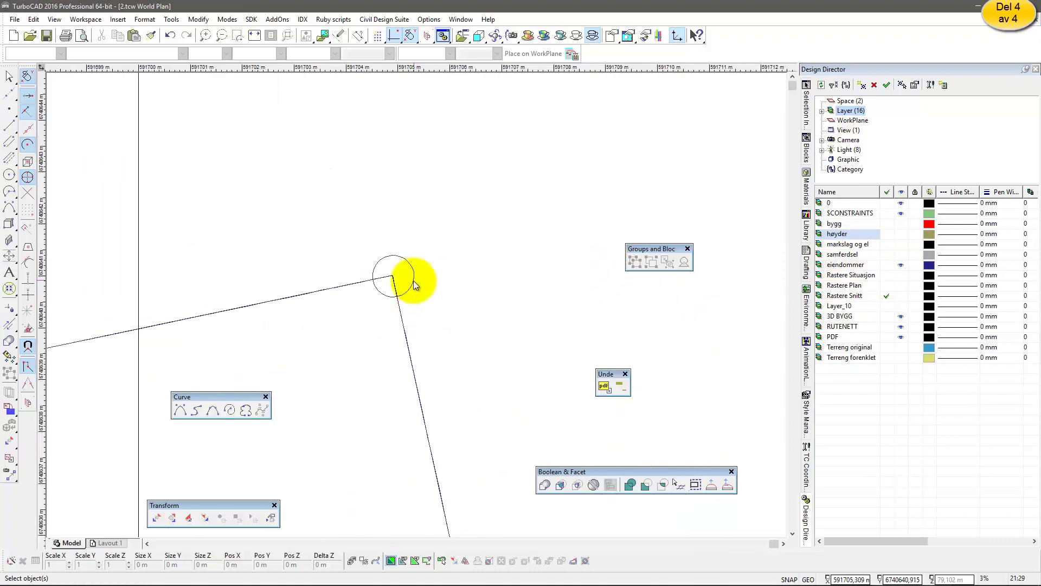
{"action": "left_click", "coordinate": [411, 287]}
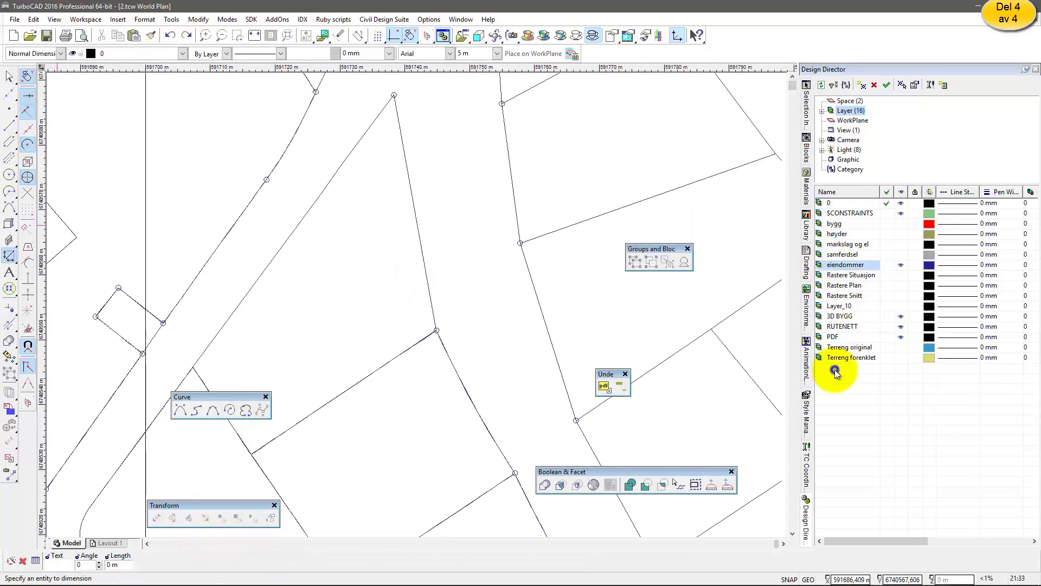
{"action": "right_click", "coordinate": [834, 369]}
{"action": "left_click", "coordinate": [866, 405]}
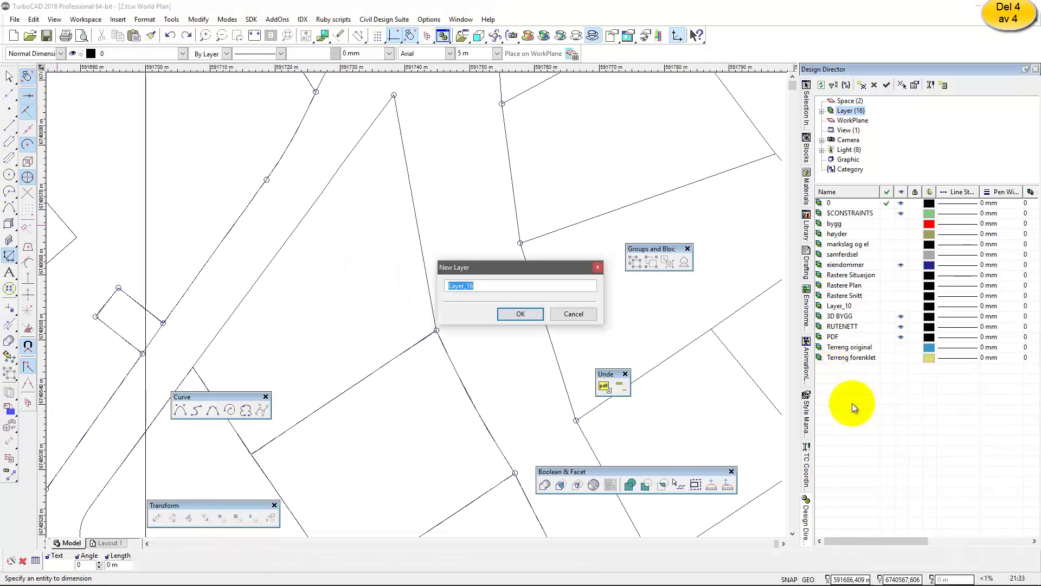
{"action": "left_click", "coordinate": [518, 313]}
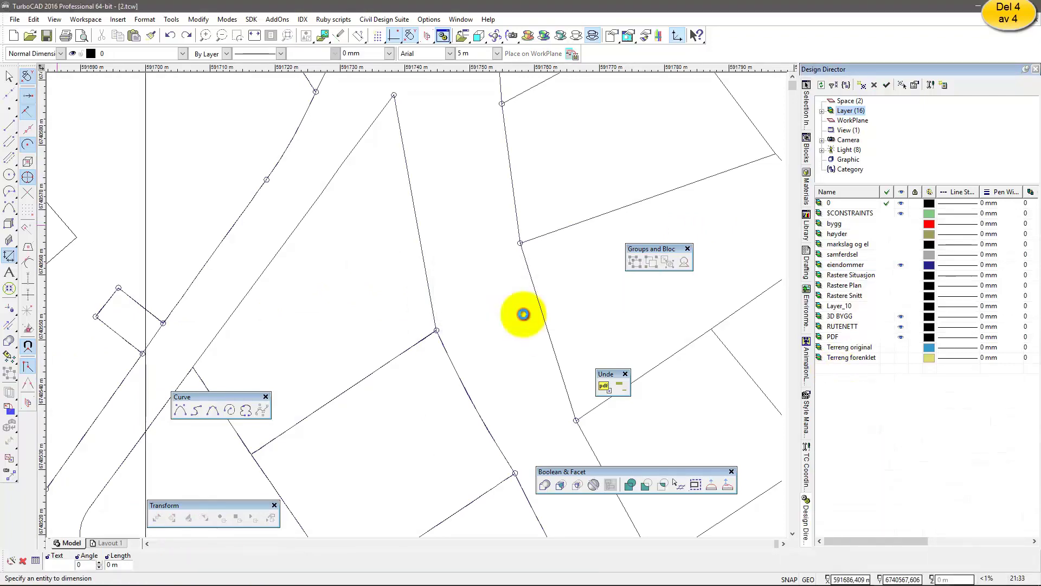
Step: Dimension the parcel 61/141 boundary lines: 16.70, 18.42, 8.08 and 17.20 m
{"action": "left_click", "coordinate": [419, 231]}
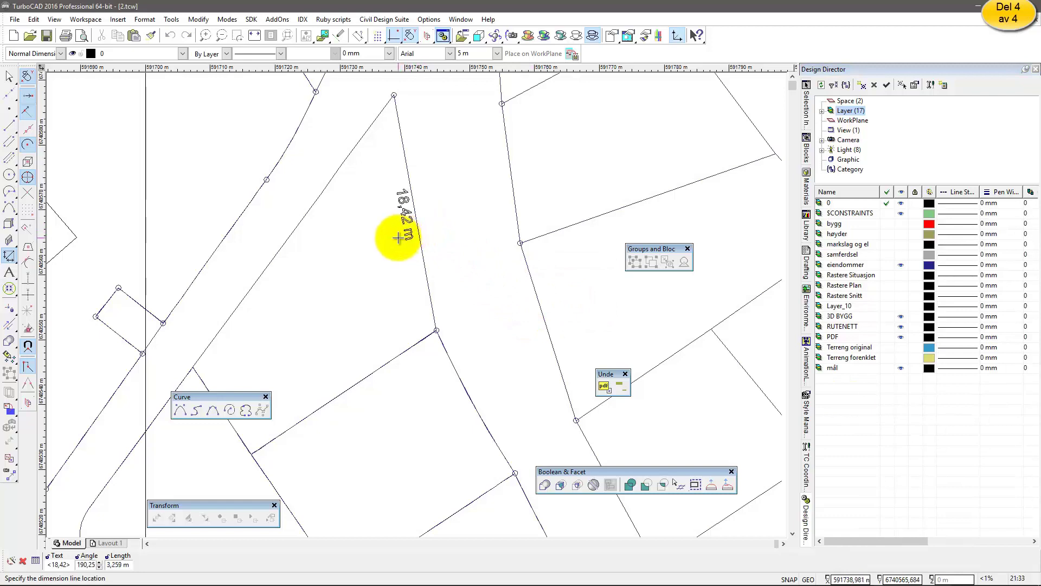
{"action": "left_click", "coordinate": [398, 239]}
{"action": "left_click", "coordinate": [317, 233]}
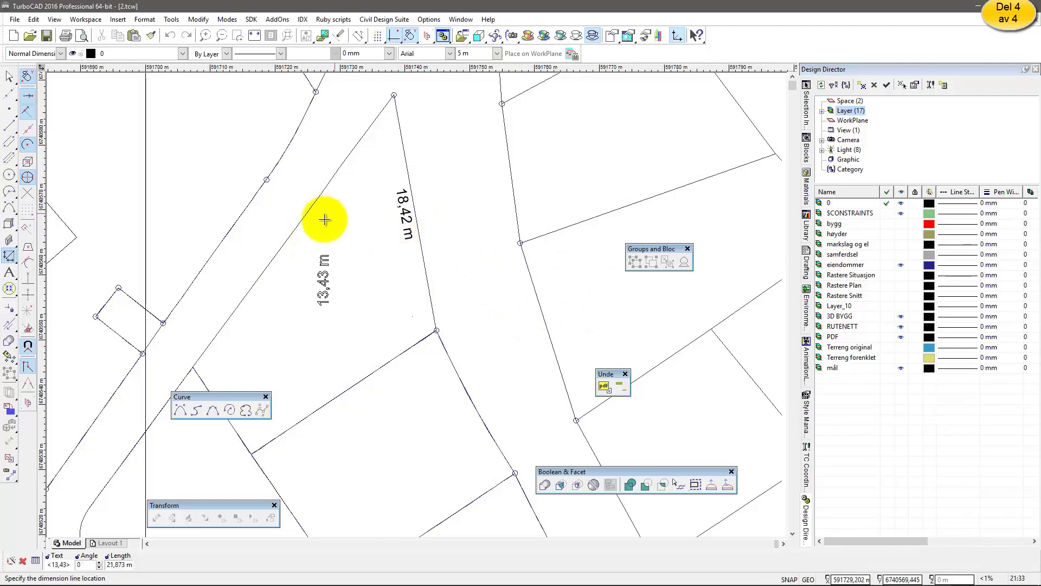
{"action": "scroll", "coordinate": [311, 235], "scroll_direction": "up", "scroll_amount": 4}
{"action": "right_click", "coordinate": [563, 208]}
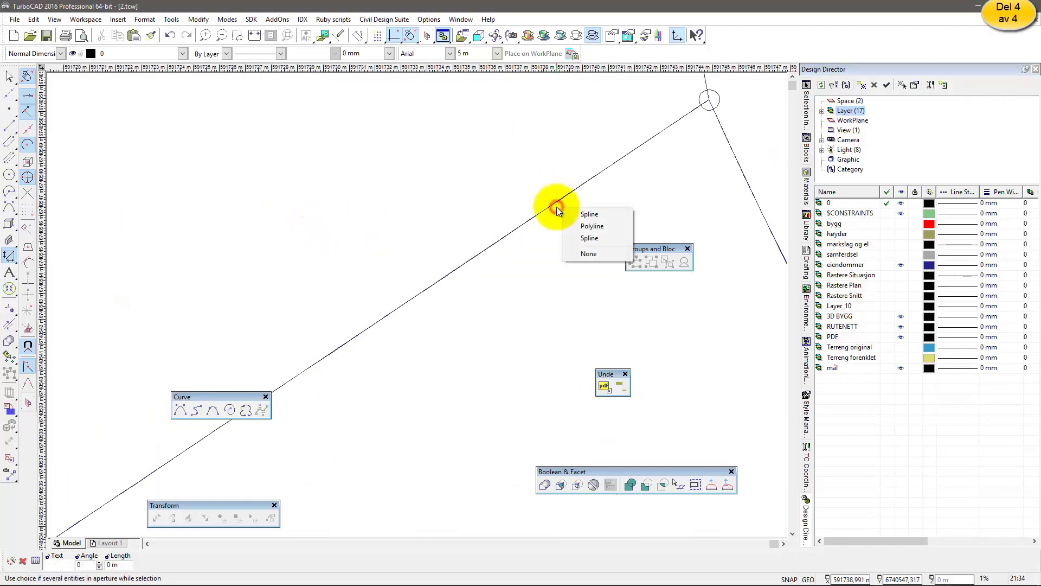
{"action": "left_click", "coordinate": [590, 225]}
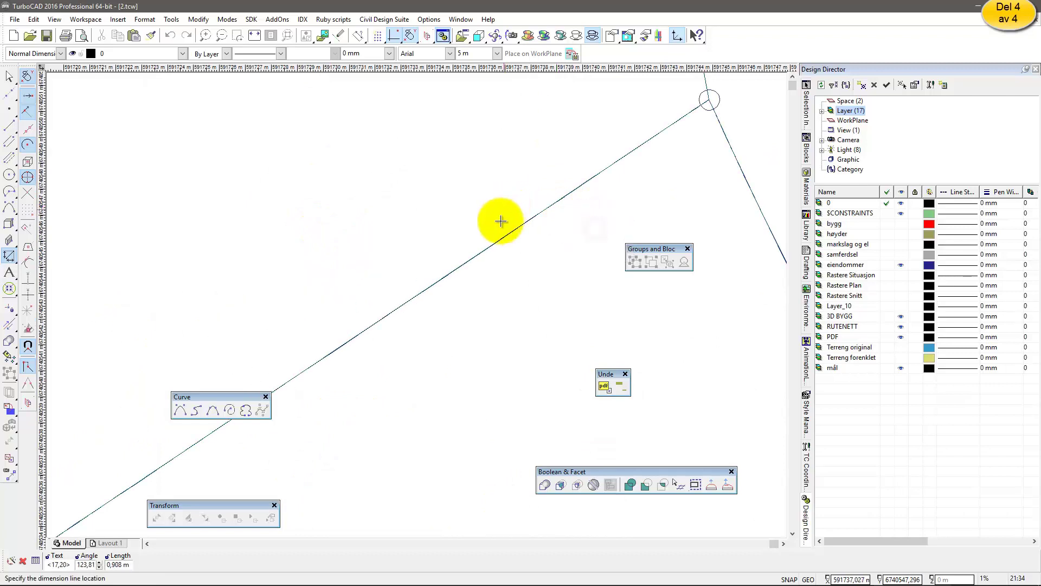
{"action": "scroll", "coordinate": [415, 302], "scroll_direction": "down", "scroll_amount": 4}
{"action": "scroll", "coordinate": [415, 302], "scroll_direction": "down", "scroll_amount": 2}
{"action": "left_click", "coordinate": [391, 329]}
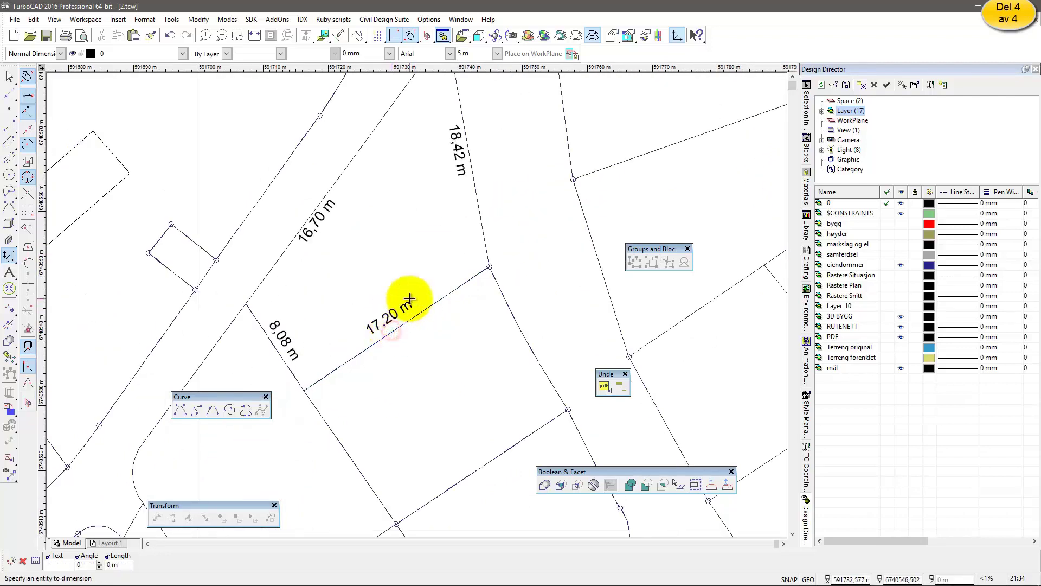
{"action": "scroll", "coordinate": [410, 301], "scroll_direction": "down", "scroll_amount": 2}
{"action": "scroll", "coordinate": [404, 244], "scroll_direction": "up", "scroll_amount": 4}
{"action": "scroll", "coordinate": [413, 280], "scroll_direction": "down", "scroll_amount": 4}
{"action": "scroll", "coordinate": [411, 255], "scroll_direction": "up", "scroll_amount": 2}
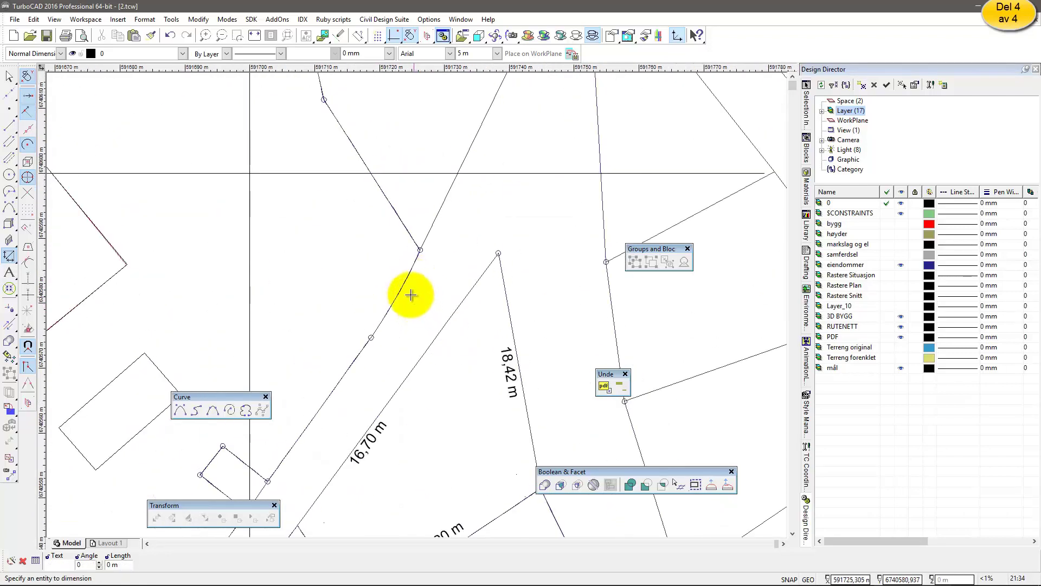
{"action": "scroll", "coordinate": [408, 228], "scroll_direction": "down", "scroll_amount": 2}
Step: Show the Rastere Situasjon raster map beneath the dimensioned parcel
{"action": "left_click", "coordinate": [900, 275]}
{"action": "scroll", "coordinate": [413, 298], "scroll_direction": "up", "scroll_amount": 2}
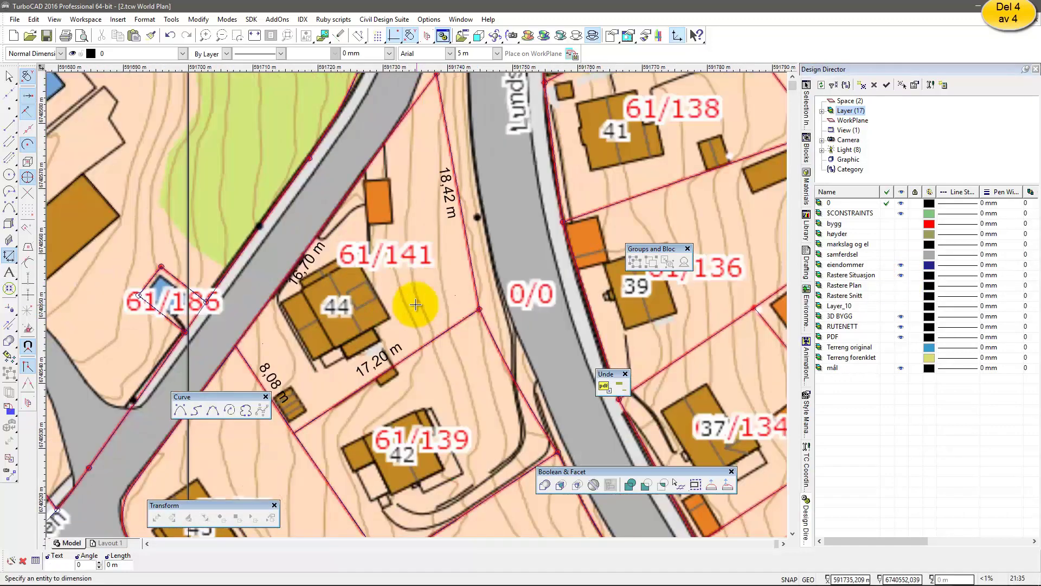
{"action": "scroll", "coordinate": [420, 294], "scroll_direction": "up", "scroll_amount": 2}
{"action": "scroll", "coordinate": [405, 269], "scroll_direction": "down", "scroll_amount": 2}
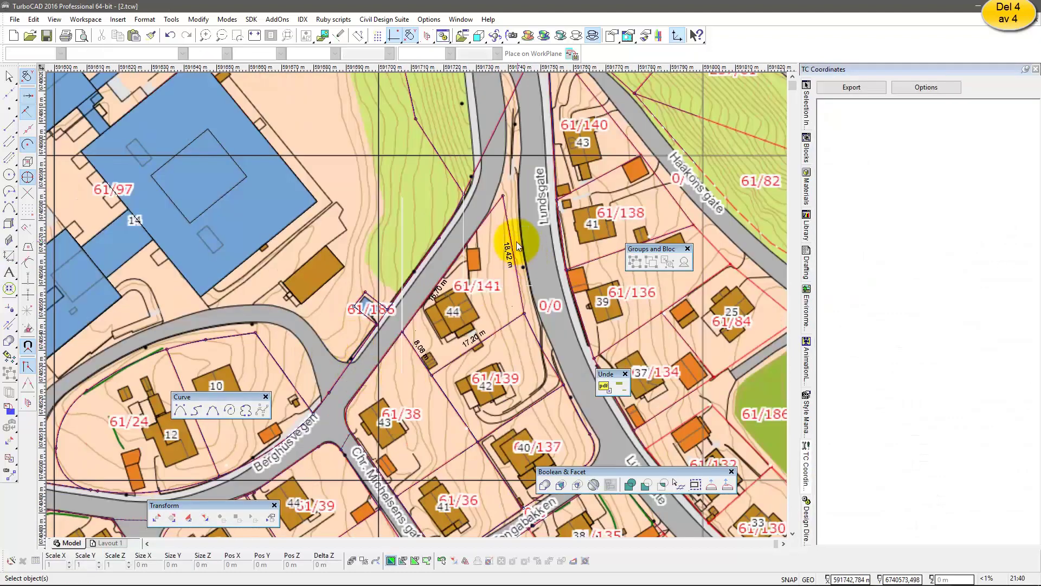
Step: Select the 18,42 m and 8,08 m boundary lines of parcel 61/141
{"action": "right_click", "coordinate": [511, 239]}
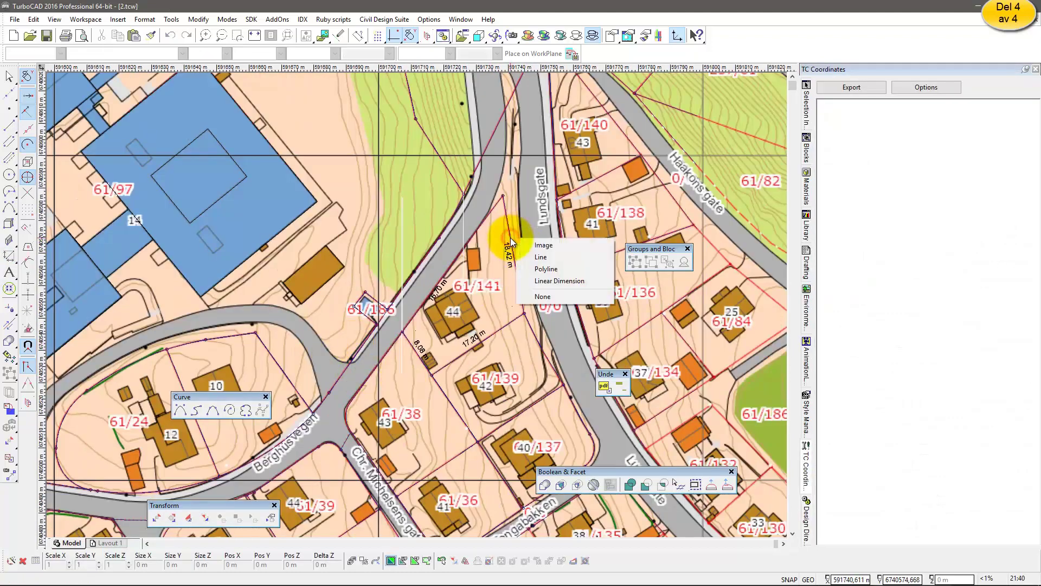
{"action": "left_click", "coordinate": [541, 258]}
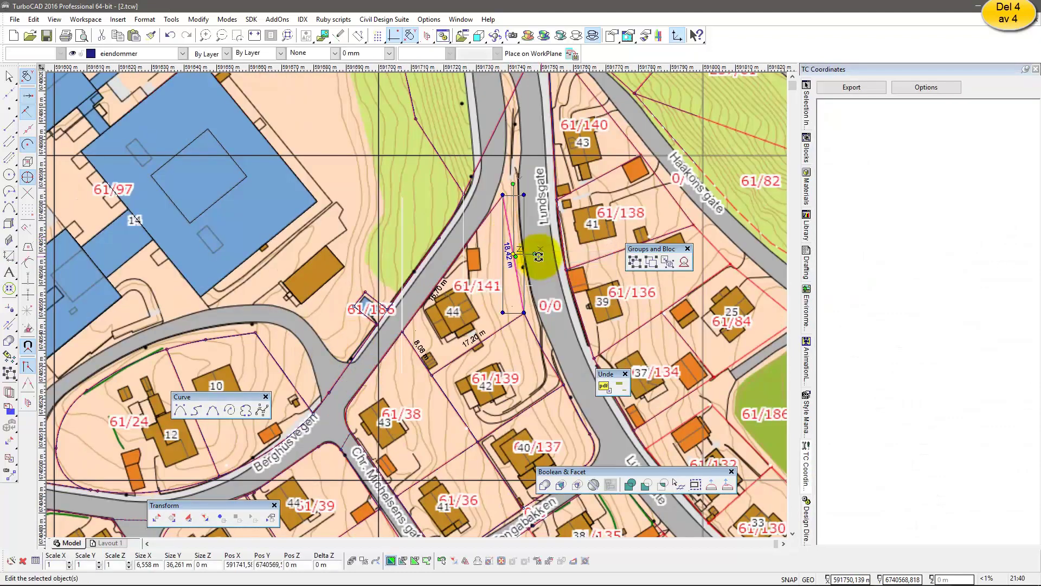
{"action": "right_click", "coordinate": [420, 356]}
{"action": "left_click", "coordinate": [454, 399]}
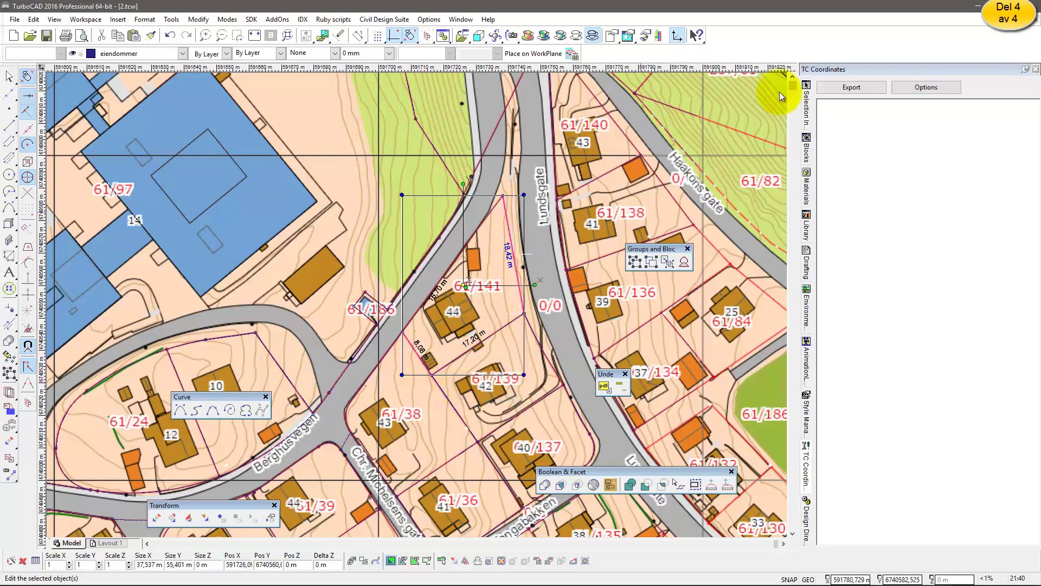
Step: List the boundary-point coordinates with TC Coordinates Export, keeping the csv file type
{"action": "left_click", "coordinate": [851, 87]}
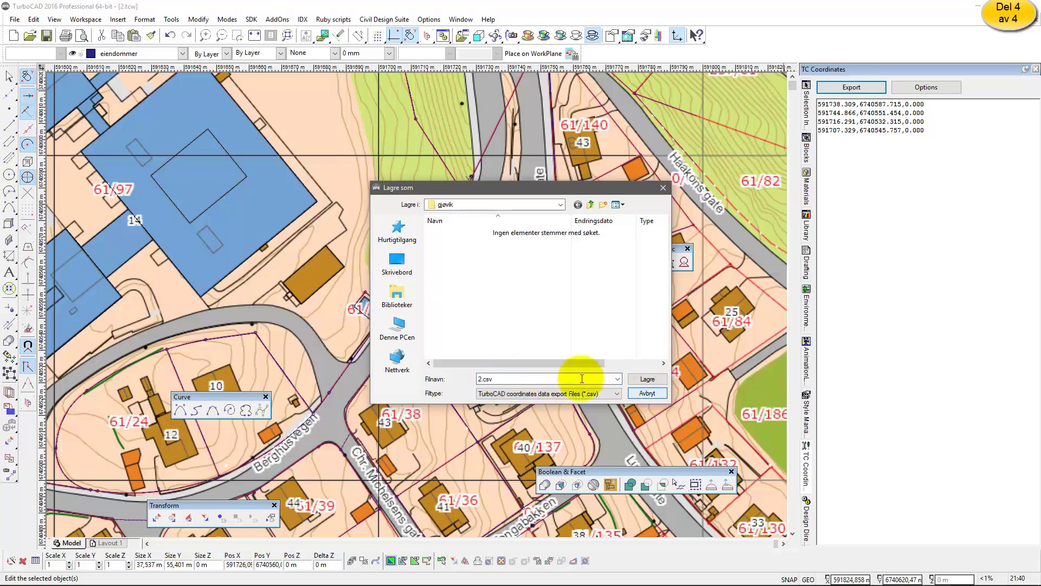
{"action": "left_click", "coordinate": [617, 394]}
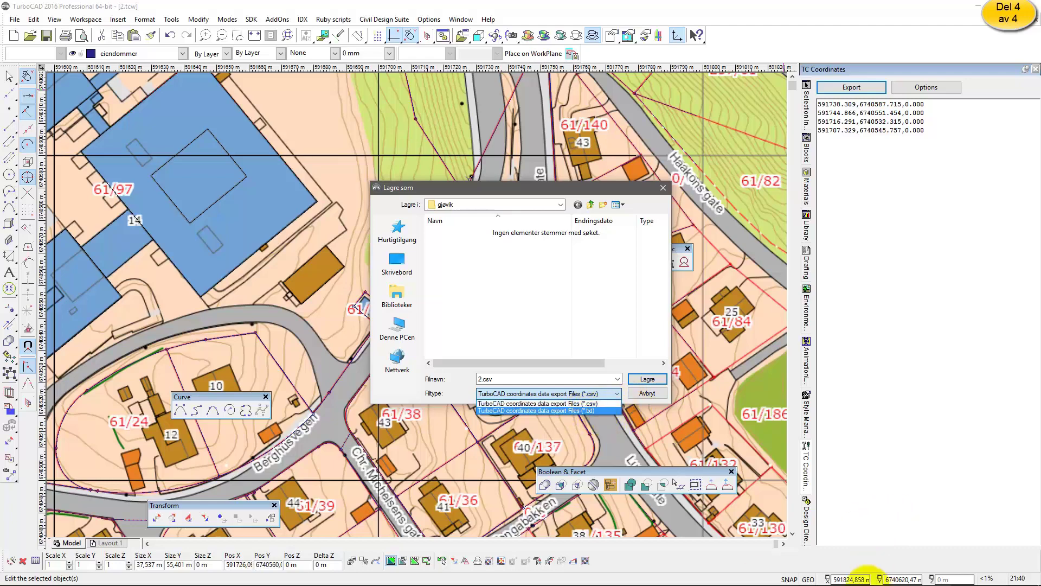
{"action": "left_click", "coordinate": [844, 579]}
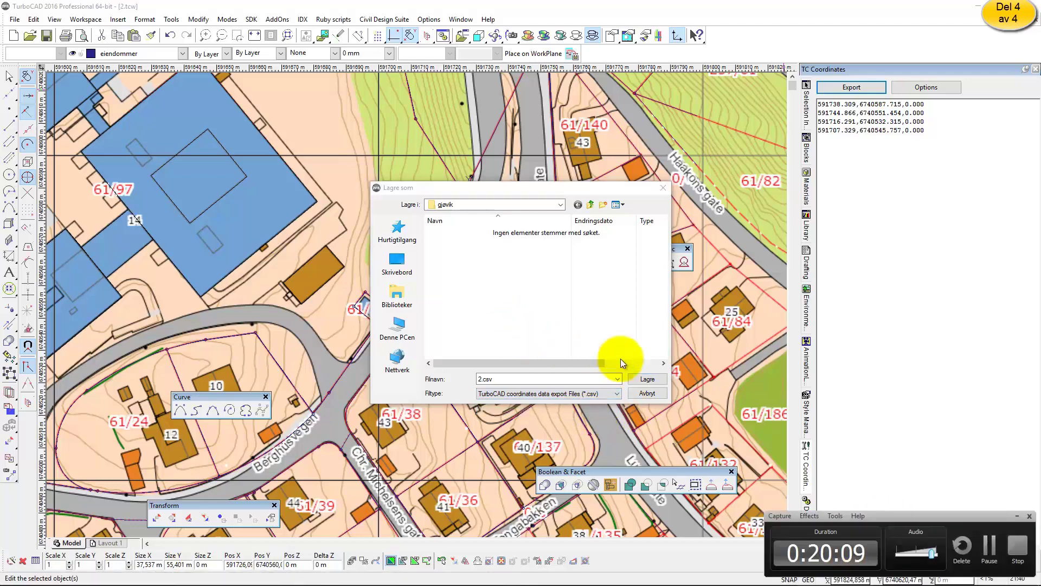
{"action": "left_click", "coordinate": [621, 396]}
Step: Copy the four coordinate lines into a multiline text box right of the map
{"action": "left_click", "coordinate": [648, 393]}
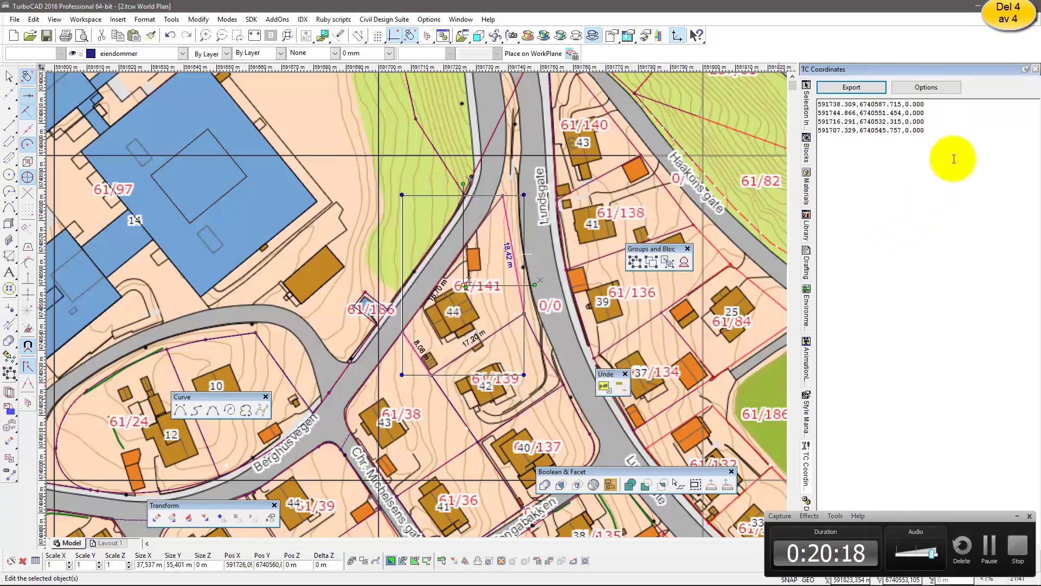
{"action": "left_click_drag", "start_coordinate": [926, 134], "coordinate": [821, 104]}
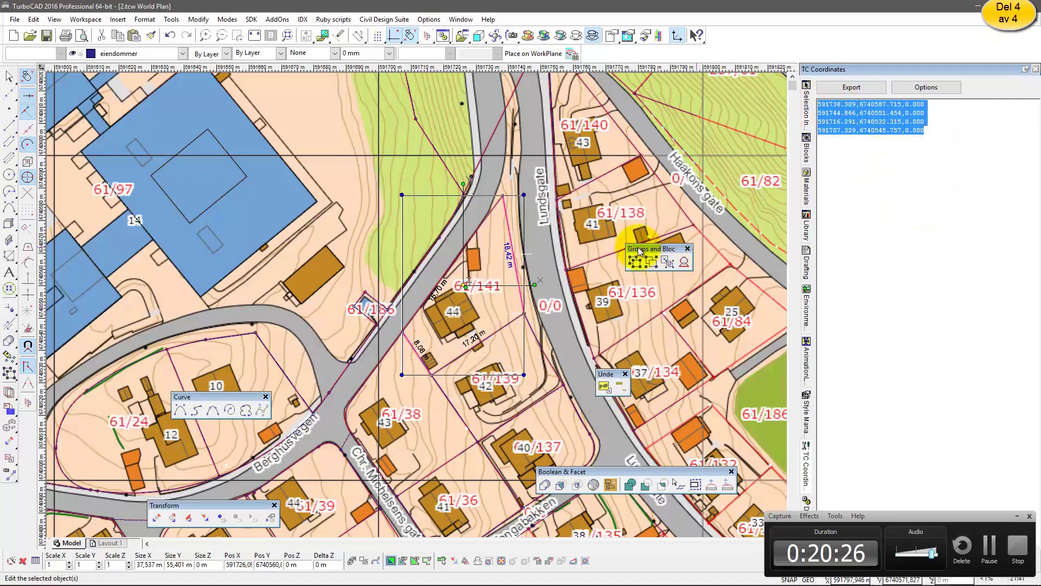
{"action": "scroll", "coordinate": [549, 235], "scroll_direction": "down", "scroll_amount": 3}
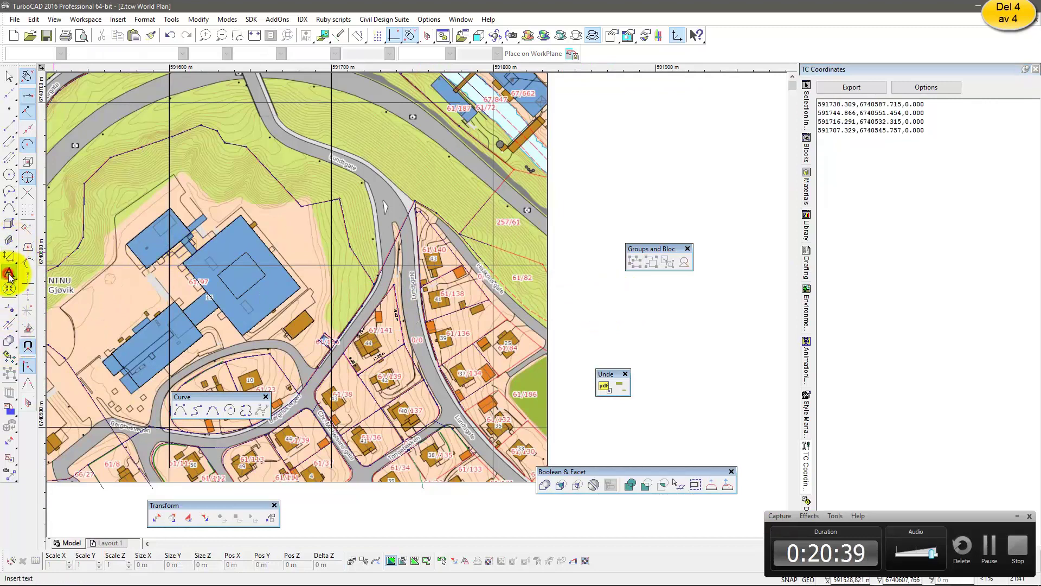
{"action": "left_click_drag", "start_coordinate": [9, 276], "coordinate": [30, 302]}
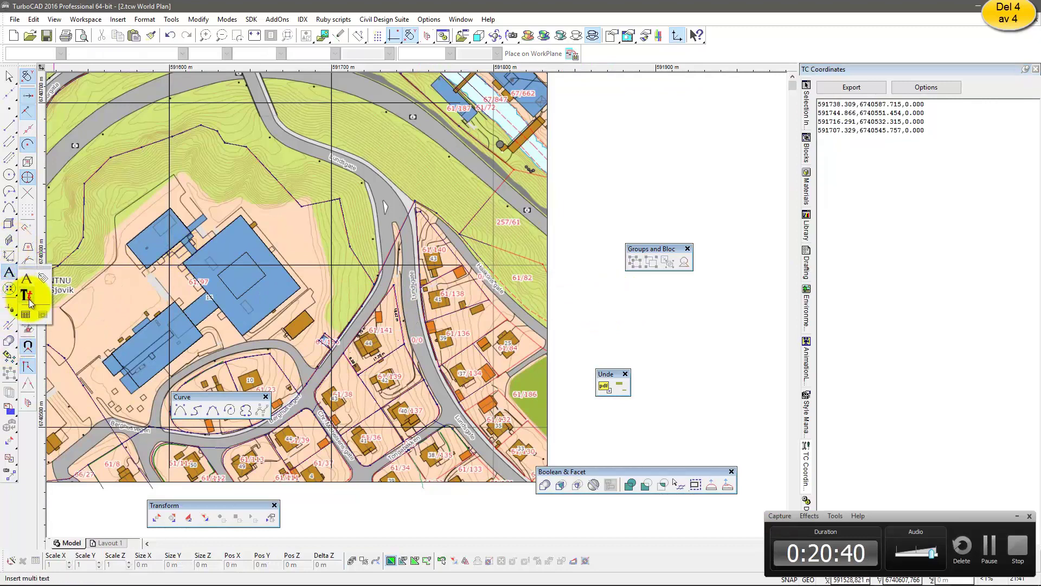
{"action": "left_click", "coordinate": [596, 180]}
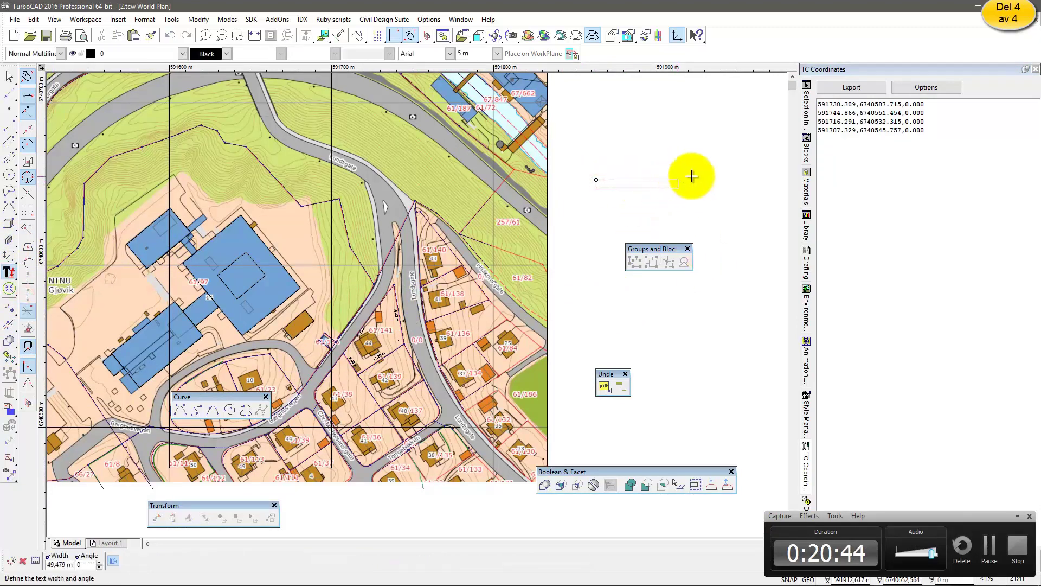
{"action": "left_click", "coordinate": [723, 180]}
{"action": "type", "text": "591738.309,6740587.715,0.000 591744.866,6740551.454,0.000 591716.291,6740532.315,0.000 591707.329,6740545.757,0.000"}
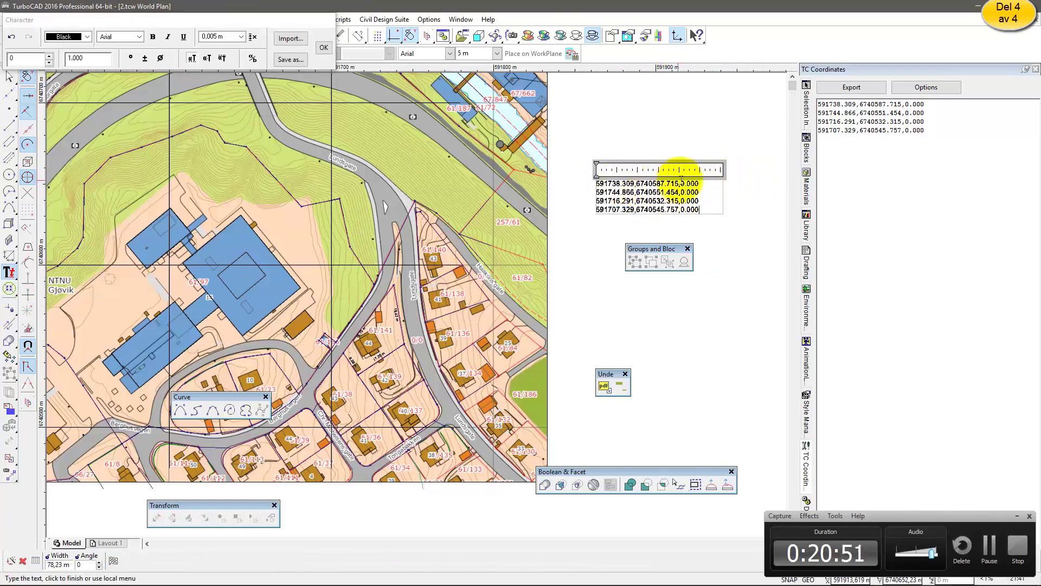
Step: Set the pasted coordinate text's font to Courier New
{"action": "left_click_drag", "start_coordinate": [700, 209], "coordinate": [595, 183]}
{"action": "key", "text": "ctrl+c"}
{"action": "right_click", "coordinate": [628, 188]}
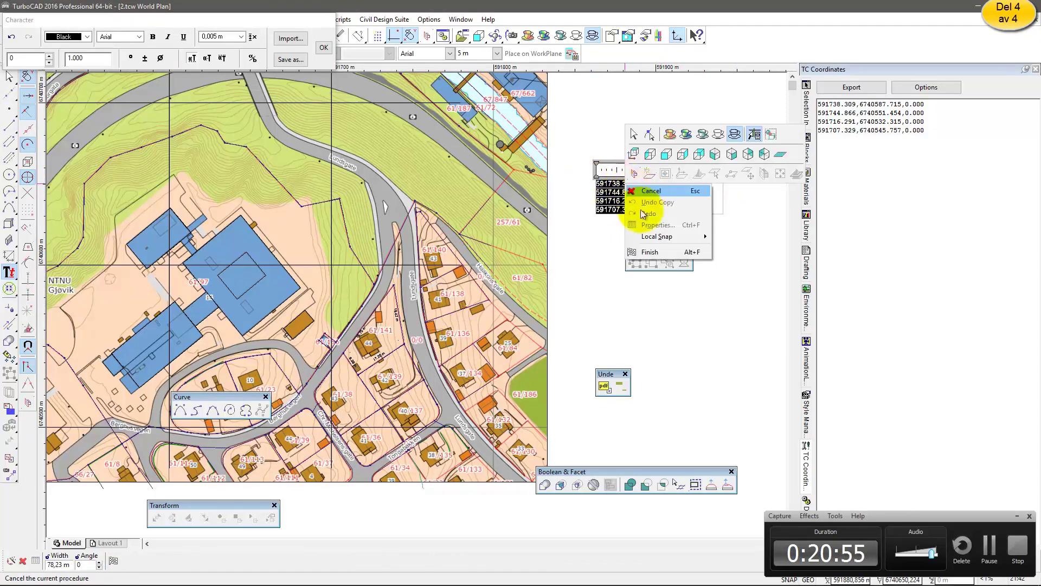
{"action": "left_click", "coordinate": [139, 37]}
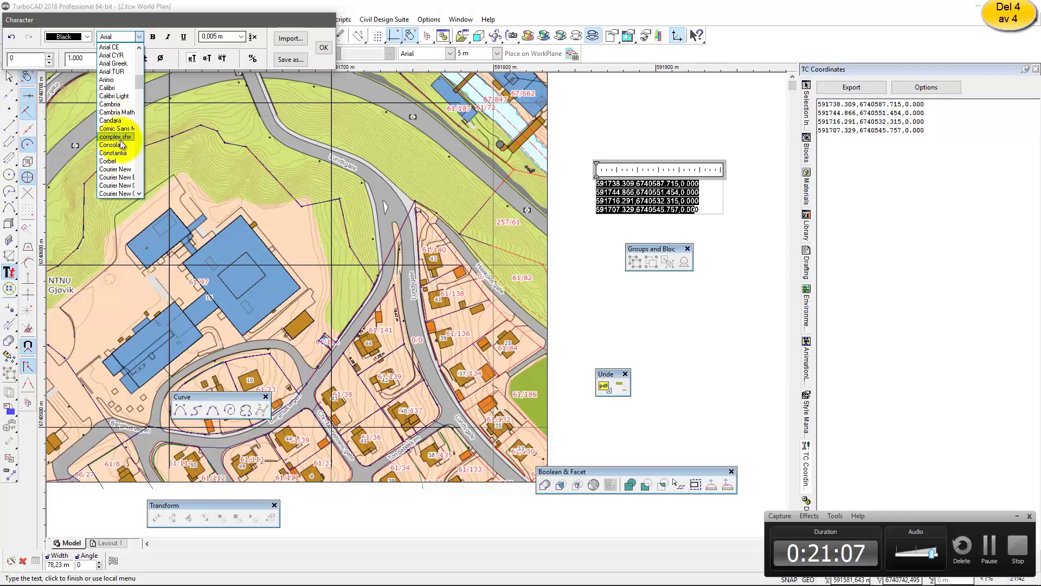
{"action": "scroll", "coordinate": [116, 152], "scroll_direction": "down", "scroll_amount": 2}
{"action": "left_click", "coordinate": [115, 145]}
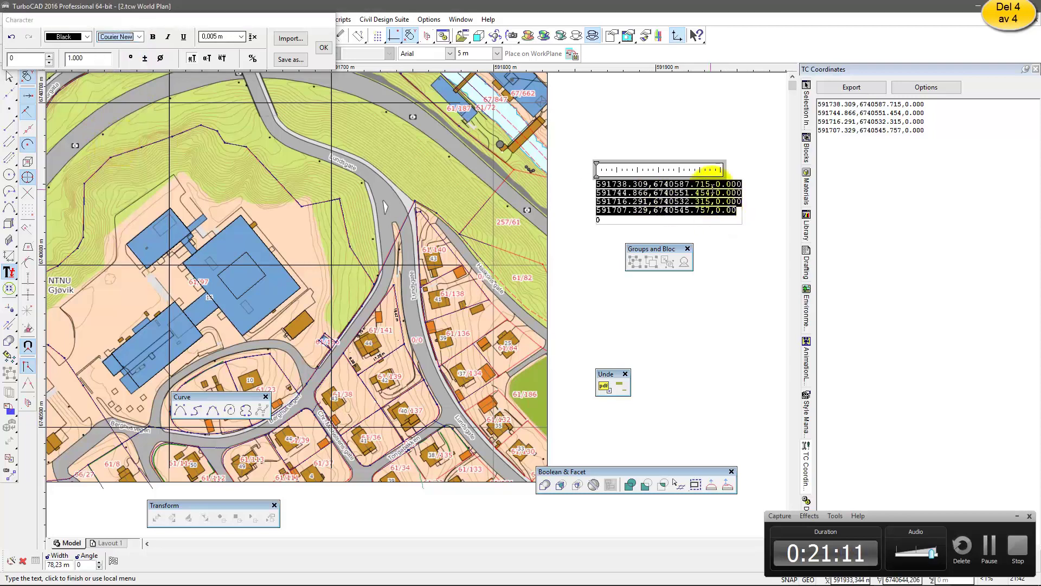
Step: Delete the trailing ',0.000' height from the coordinates and finish the text
{"action": "left_click_drag", "start_coordinate": [711, 184], "coordinate": [741, 184]}
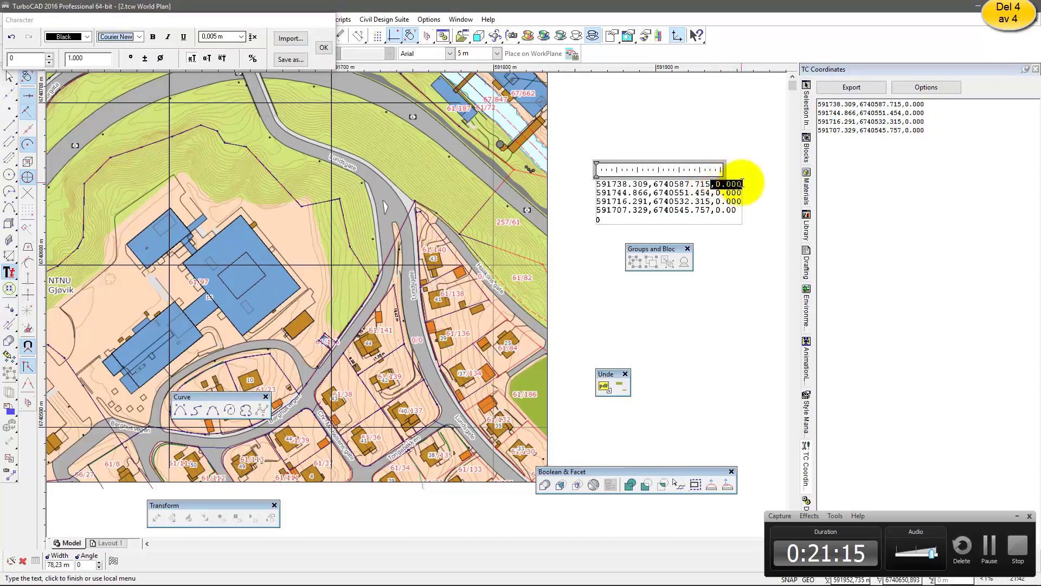
{"action": "key", "text": "Delete"}
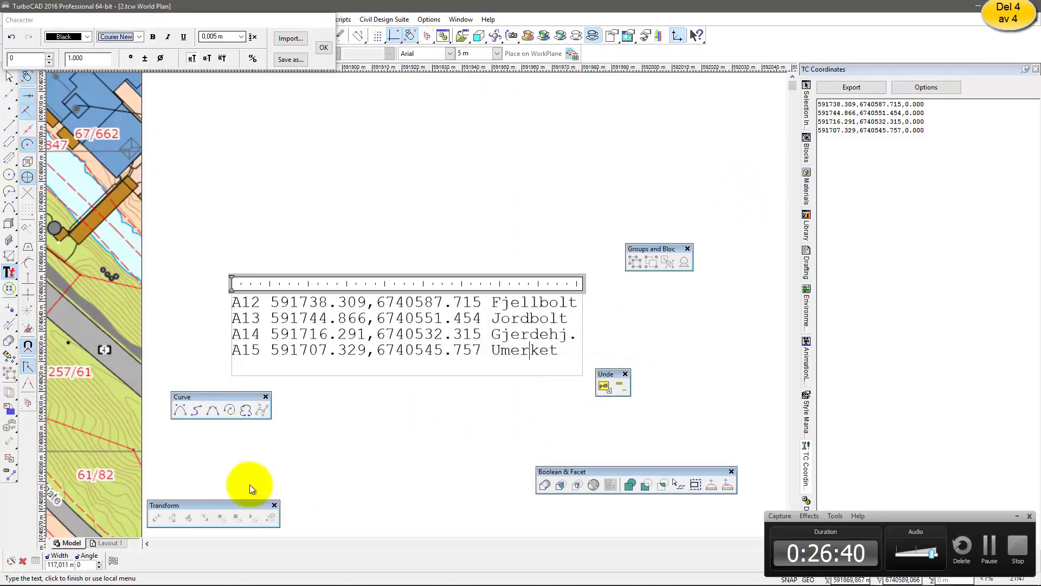
{"action": "left_click", "coordinate": [113, 560]}
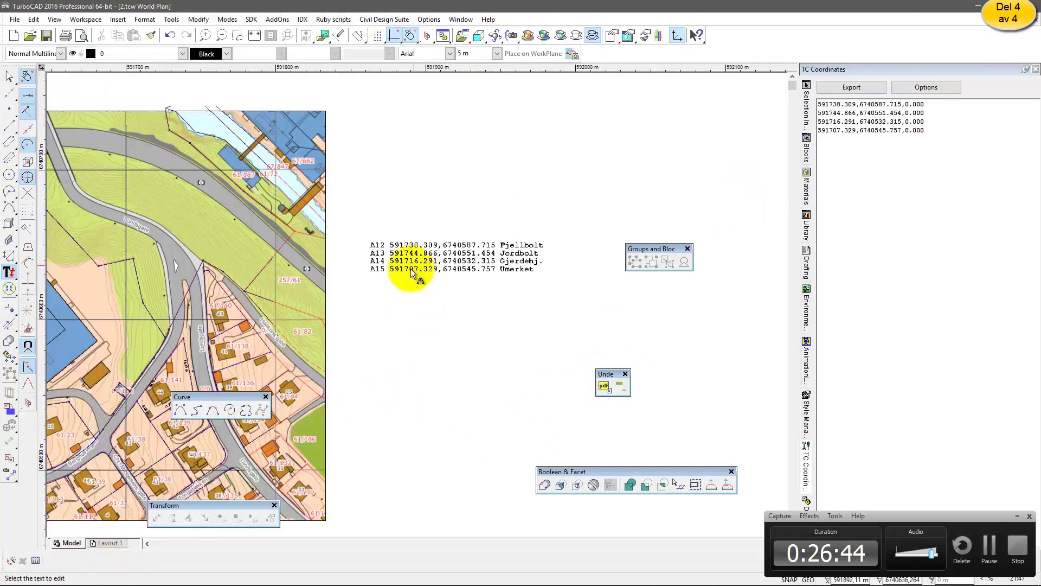
Step: Create a placeholder text 'dd' right of the map and open its properties
{"action": "left_click", "coordinate": [888, 176]}
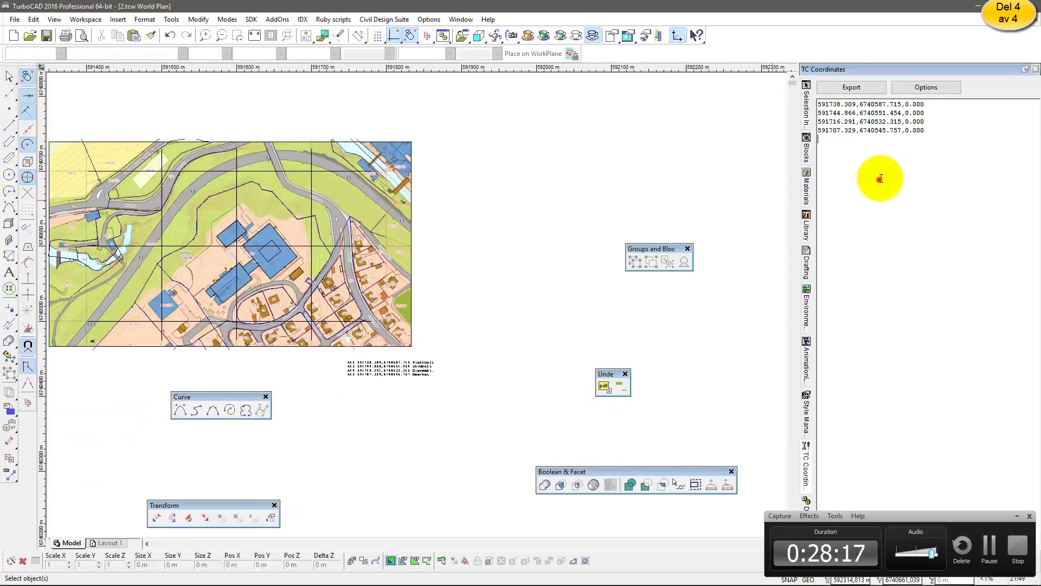
{"action": "left_click_drag", "start_coordinate": [9, 272], "coordinate": [36, 280]}
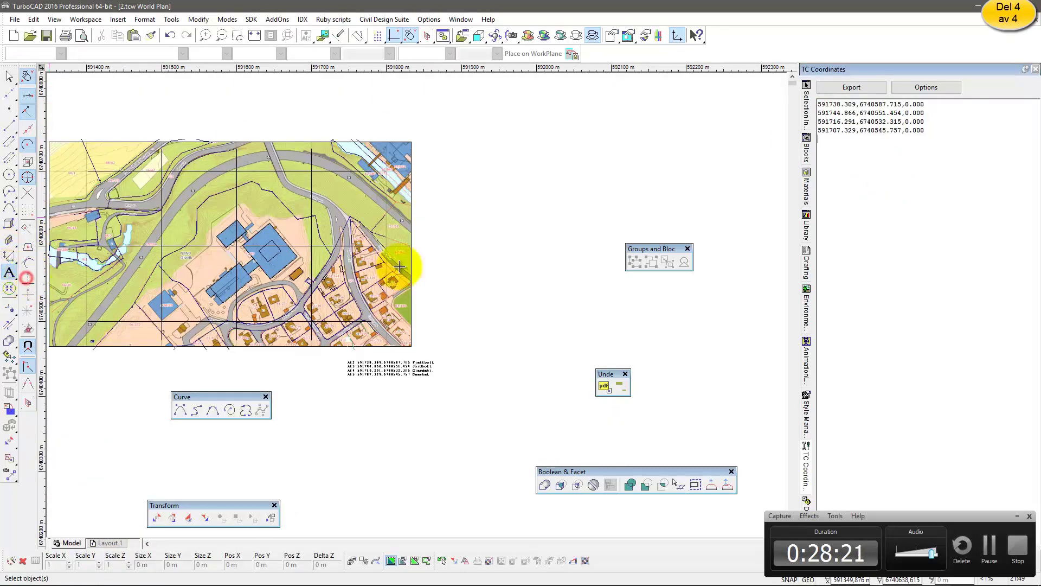
{"action": "left_click", "coordinate": [470, 238]}
{"action": "type", "text": "dd"}
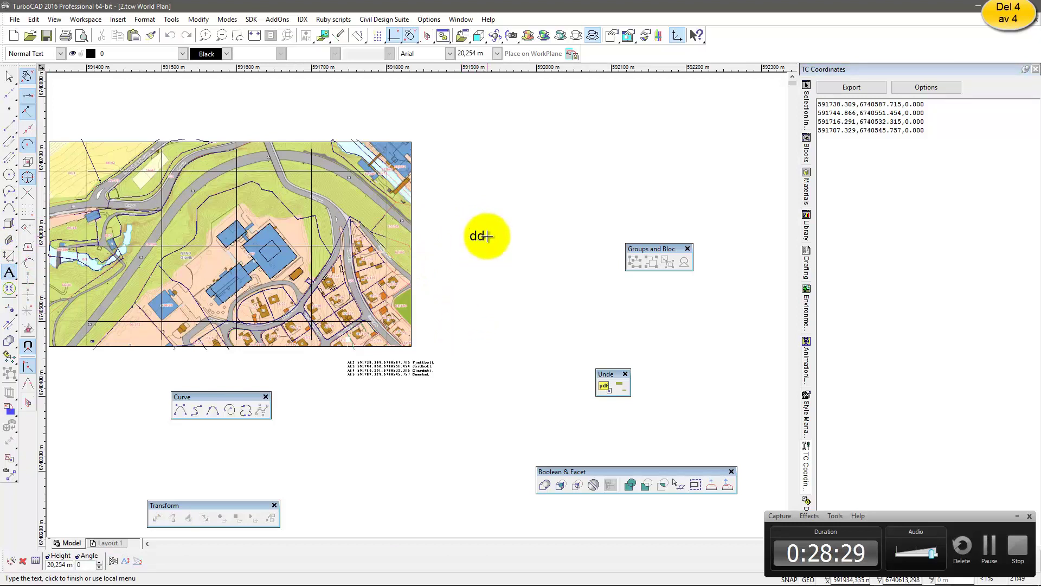
{"action": "right_click", "coordinate": [543, 130]}
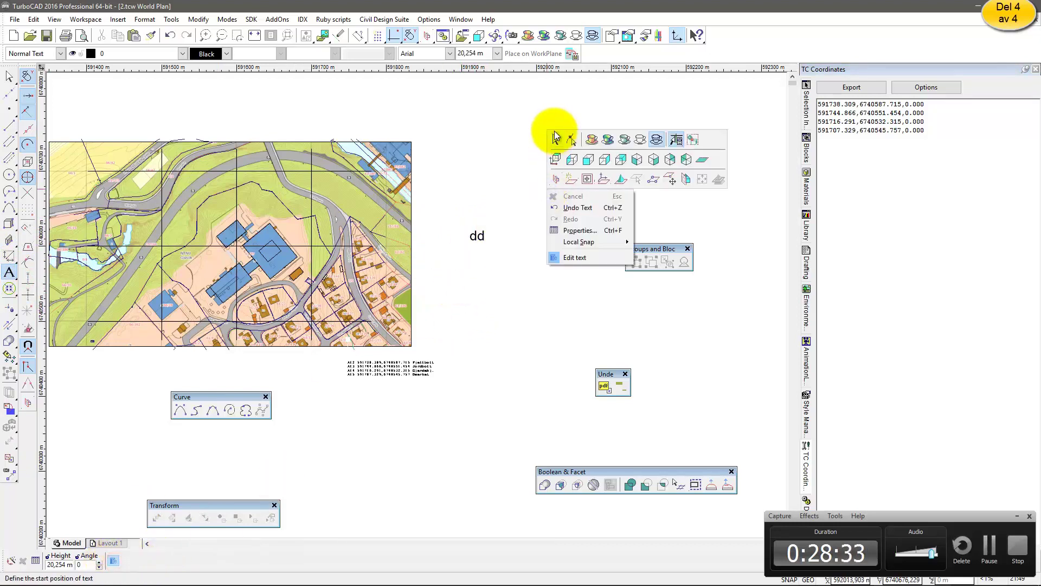
{"action": "left_click", "coordinate": [553, 136]}
{"action": "left_click", "coordinate": [477, 236]}
{"action": "double_click", "coordinate": [476, 236]}
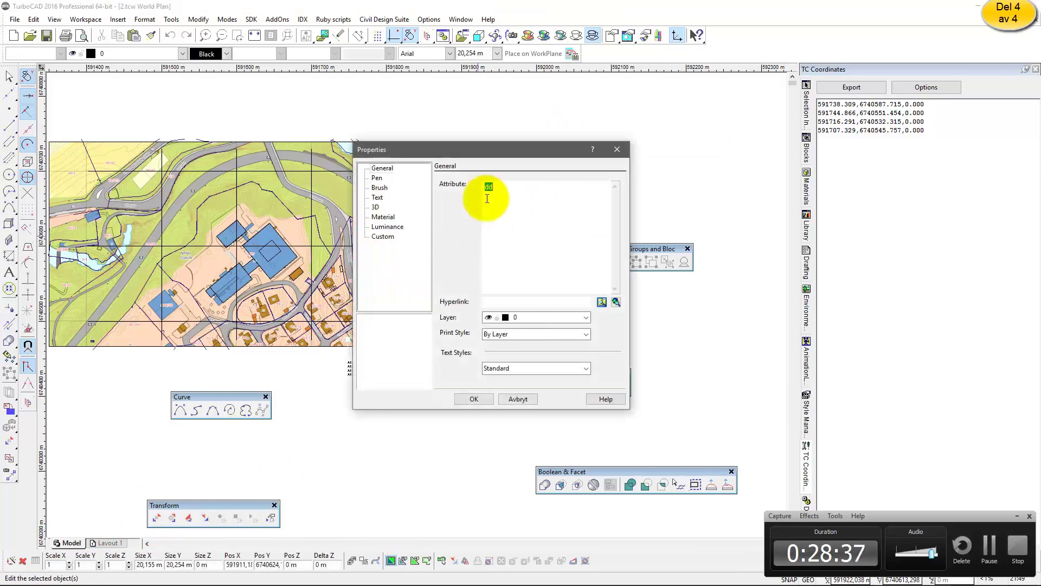
Step: Replace the text with the copied coordinates, removing every ',0.000' height
{"action": "key", "text": "ctrl+v"}
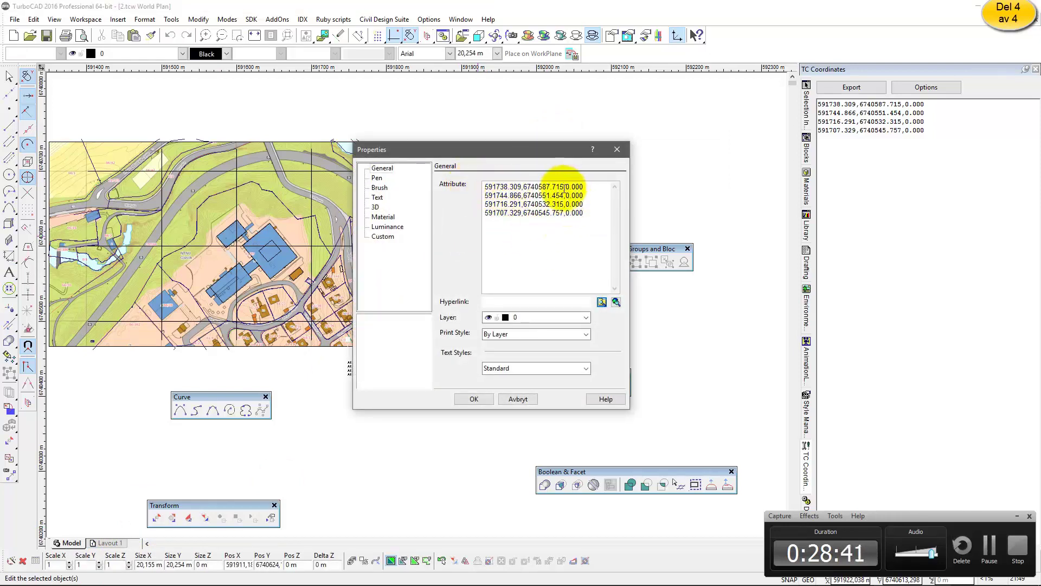
{"action": "mouse_move", "coordinate": [564, 186]}
{"action": "left_mouse_down"}
{"action": "mouse_move", "coordinate": [584, 186]}
{"action": "mouse_move", "coordinate": [564, 195]}
{"action": "mouse_move", "coordinate": [584, 213]}
{"action": "left_mouse_up"}
{"action": "key", "text": "Delete"}
{"action": "key", "text": "Delete"}
{"action": "key", "text": "Delete"}
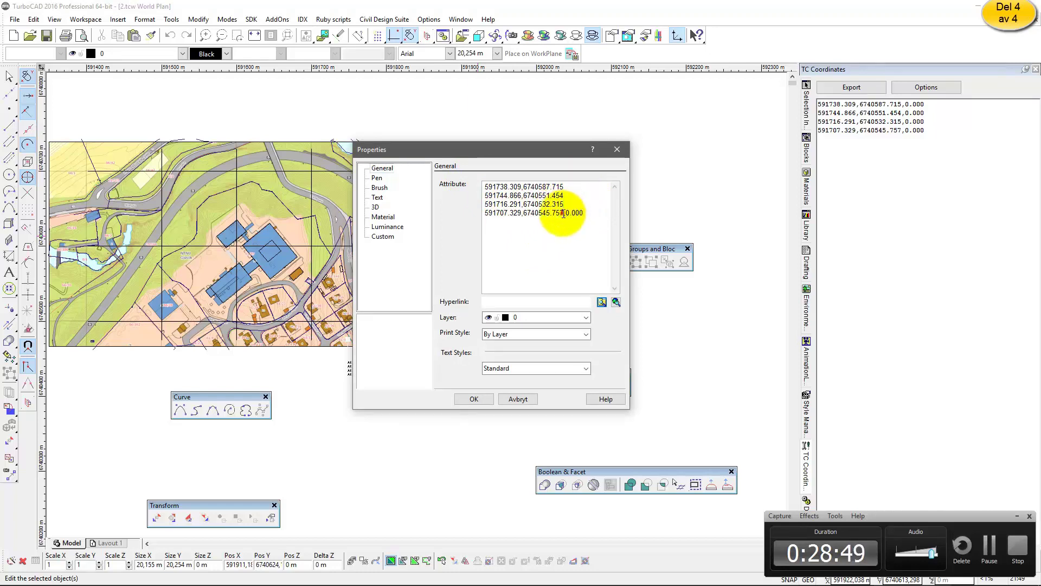
{"action": "key", "text": "Delete"}
{"action": "type", "text": "A12"}
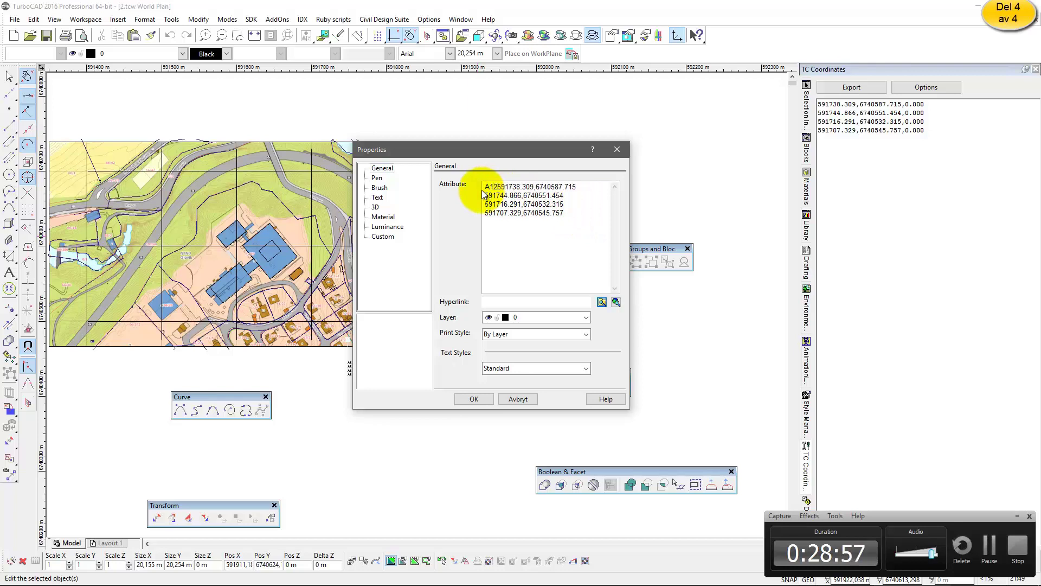
{"action": "key", "text": "Return"}
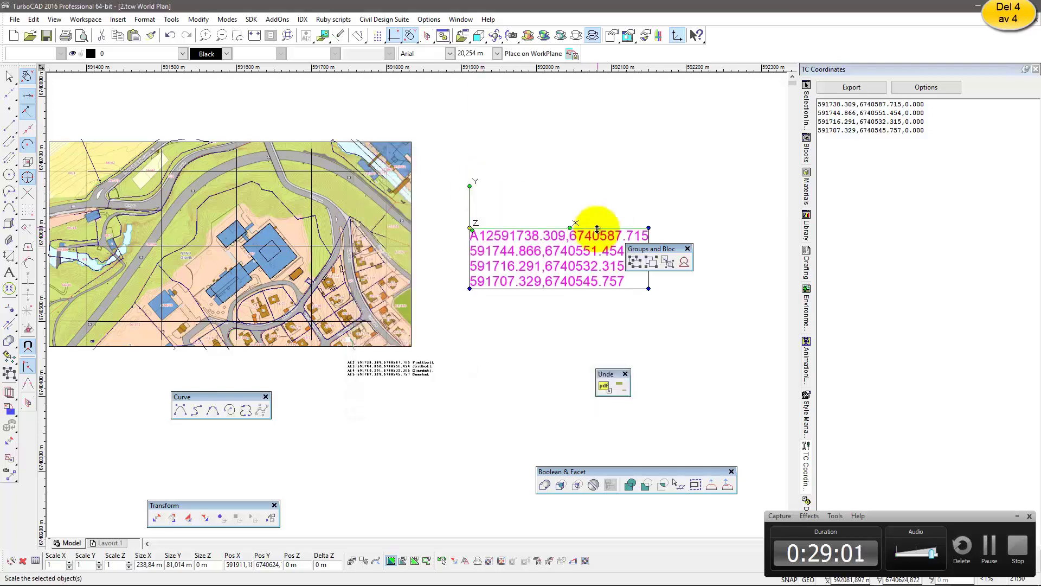
Step: Label the coordinates A12–A15 with marker types such as Jordbolt and Gjerestolpe
{"action": "left_click", "coordinate": [472, 402]}
{"action": "left_click", "coordinate": [482, 241]}
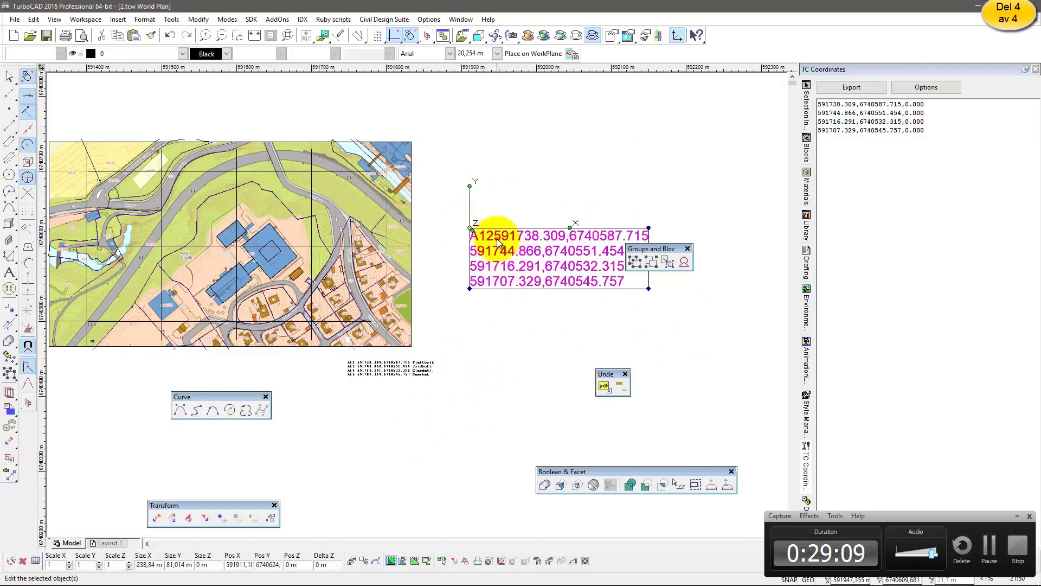
{"action": "double_click", "coordinate": [493, 259]}
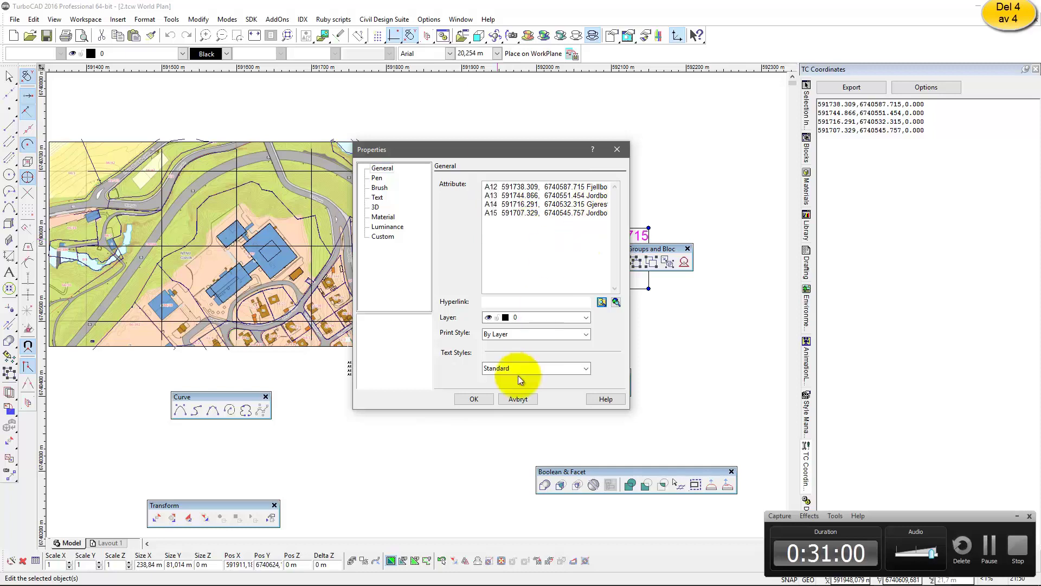
{"action": "left_click", "coordinate": [475, 400]}
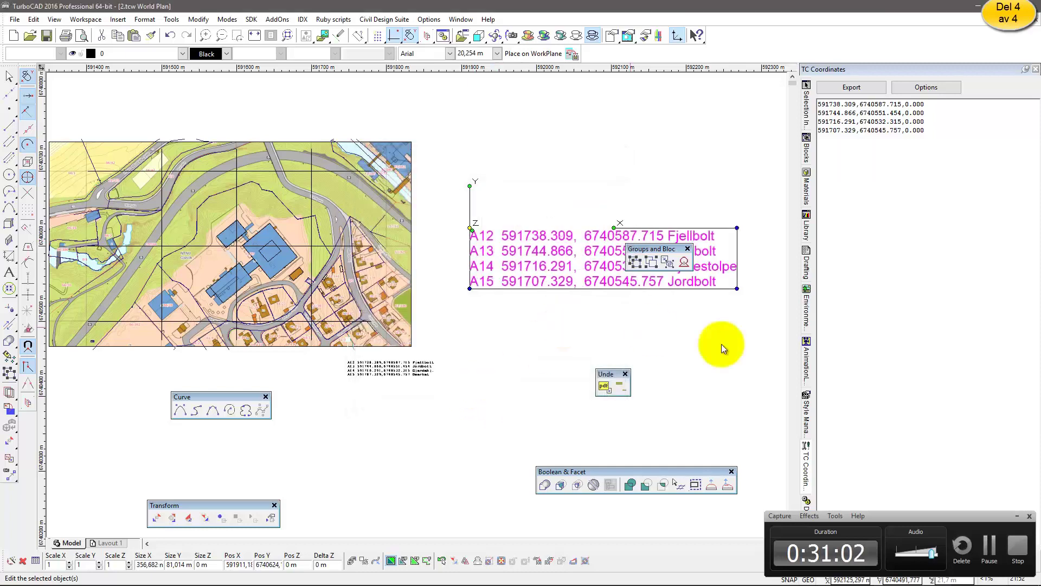
Step: Reselect the coordinate text block and reopen its properties to change the font
{"action": "left_click", "coordinate": [660, 333]}
{"action": "left_click_drag", "start_coordinate": [650, 250], "coordinate": [704, 145]}
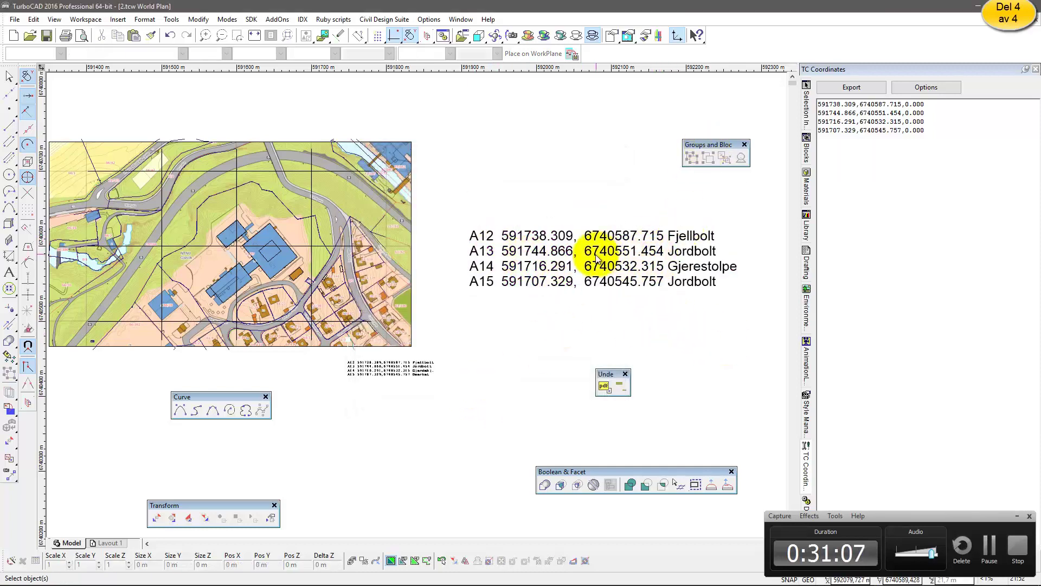
{"action": "left_click", "coordinate": [514, 244]}
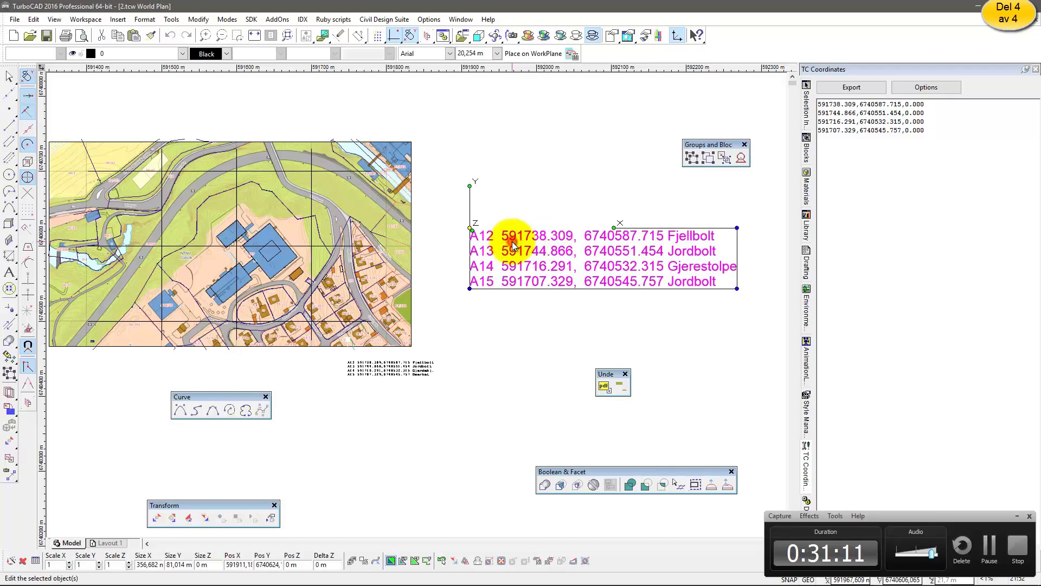
{"action": "double_click", "coordinate": [513, 245]}
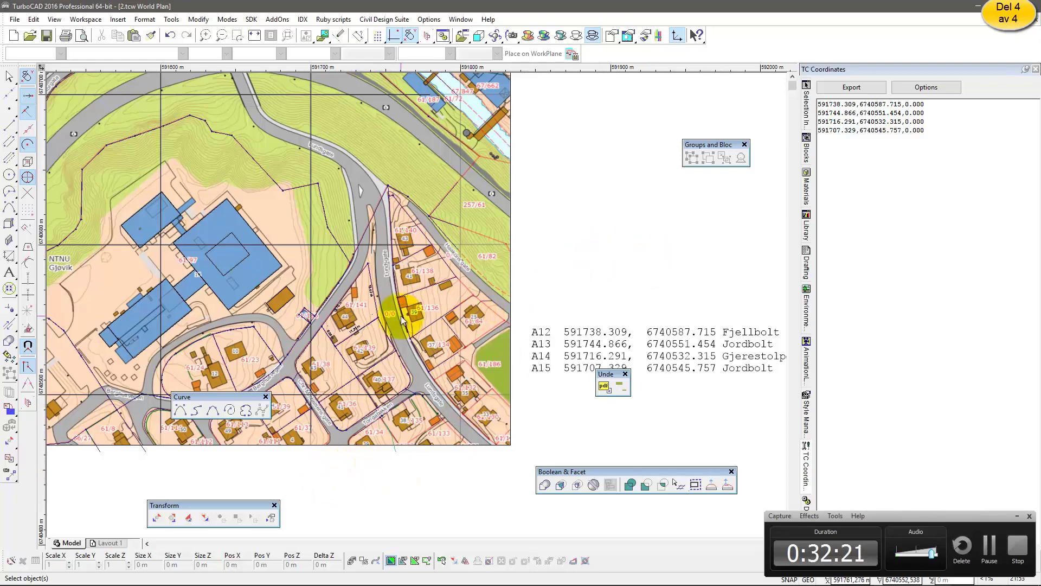
Step: Draw the title-block rectangle above the coordinate list
{"action": "left_click", "coordinate": [8, 129]}
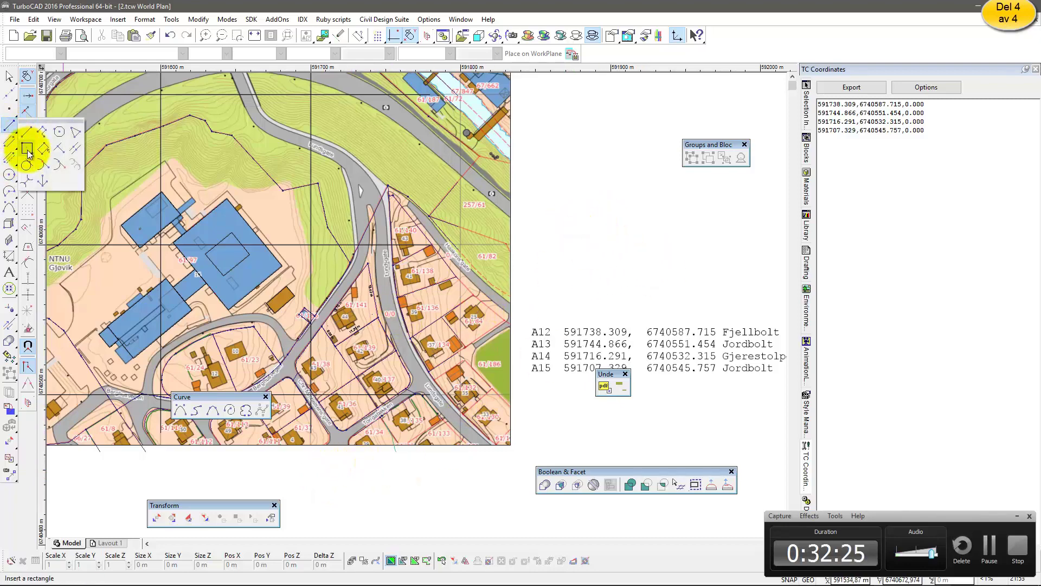
{"action": "left_click", "coordinate": [27, 150]}
{"action": "scroll", "coordinate": [560, 248], "scroll_direction": "down", "scroll_amount": 2}
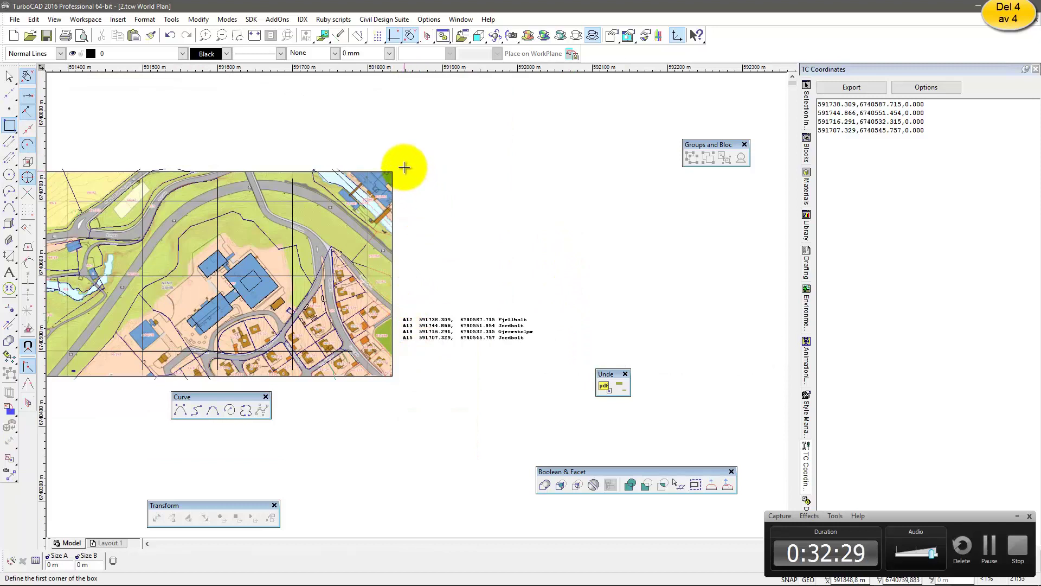
{"action": "left_click", "coordinate": [404, 150]}
{"action": "left_click", "coordinate": [524, 310]}
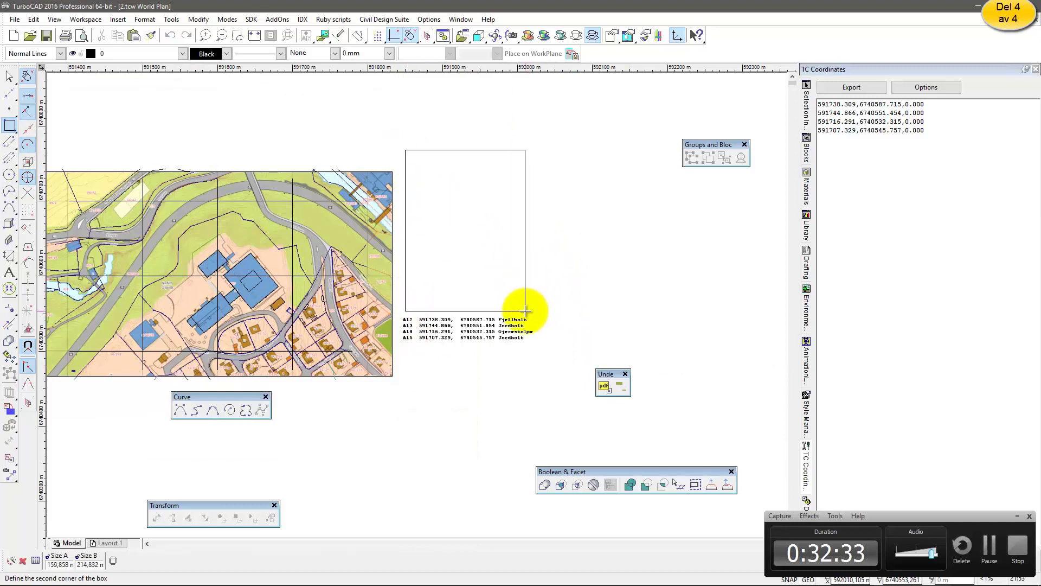
Step: Add parallel dividers near the frame's top and bottom edges and off its right edge
{"action": "left_click", "coordinate": [10, 125]}
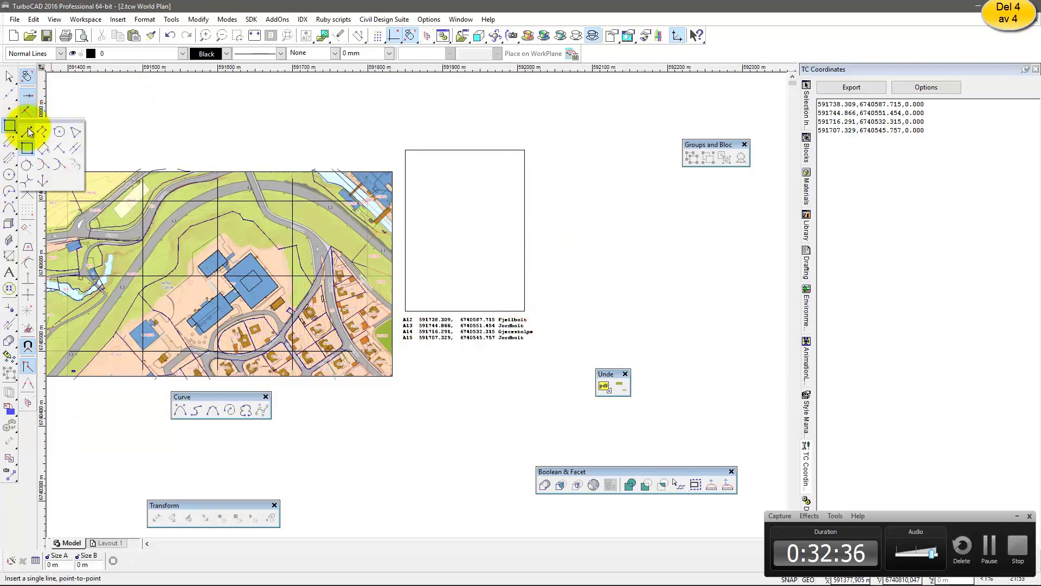
{"action": "left_click", "coordinate": [75, 148]}
{"action": "left_click", "coordinate": [450, 174]}
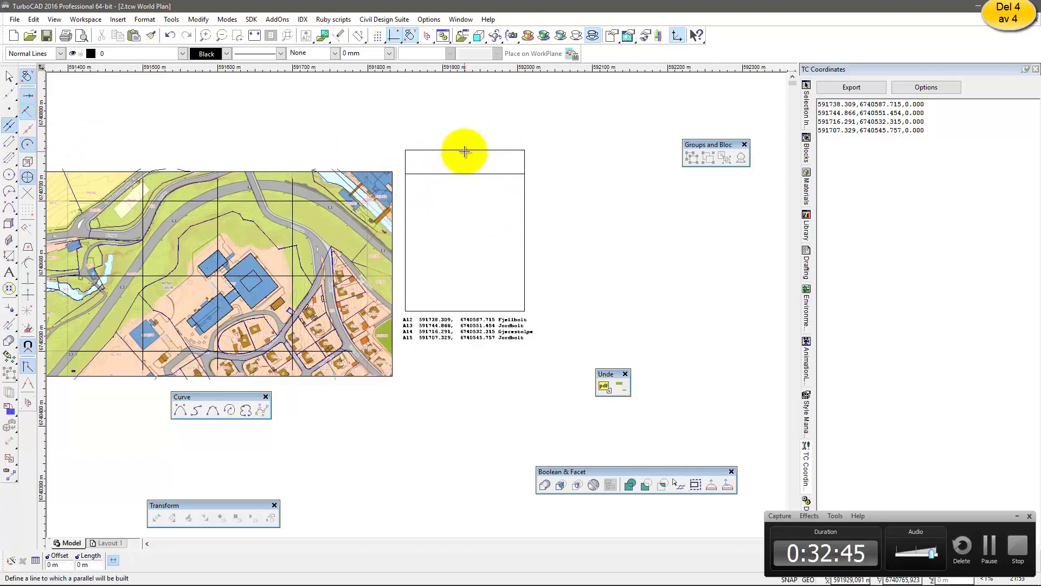
{"action": "left_click", "coordinate": [464, 310]}
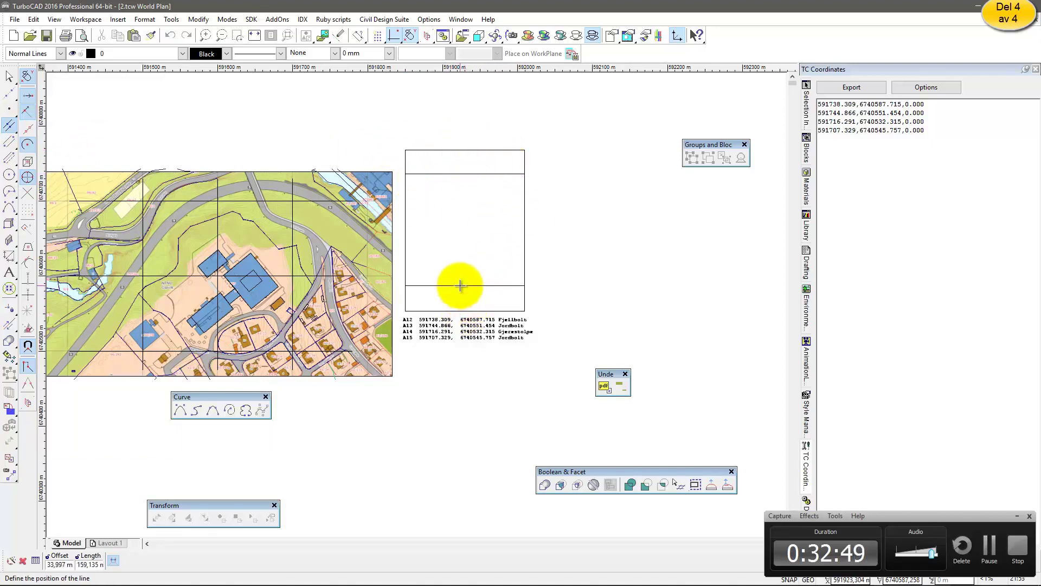
{"action": "left_click", "coordinate": [458, 279]}
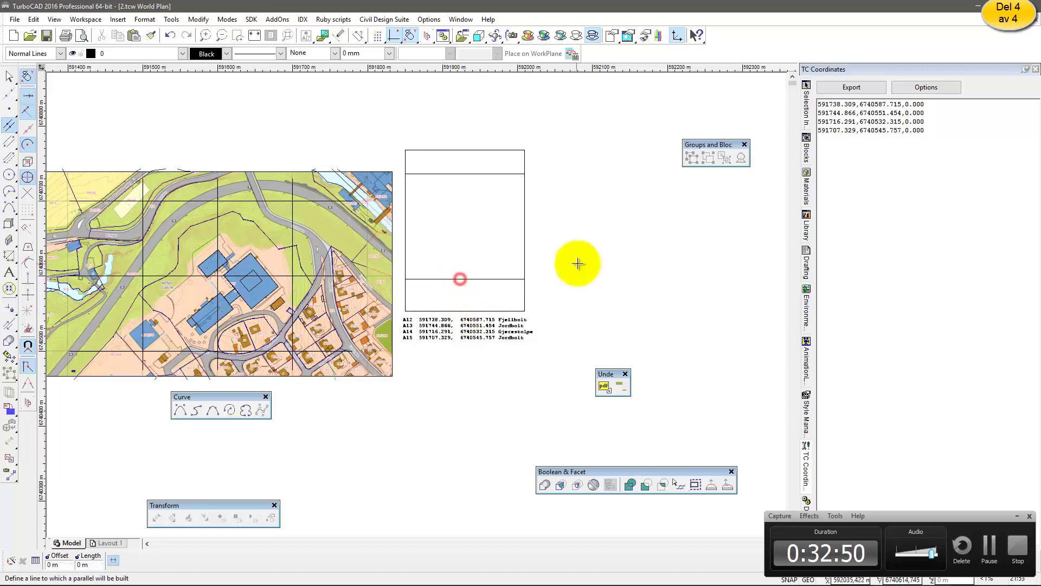
{"action": "left_click", "coordinate": [463, 150]}
{"action": "left_click", "coordinate": [462, 162]}
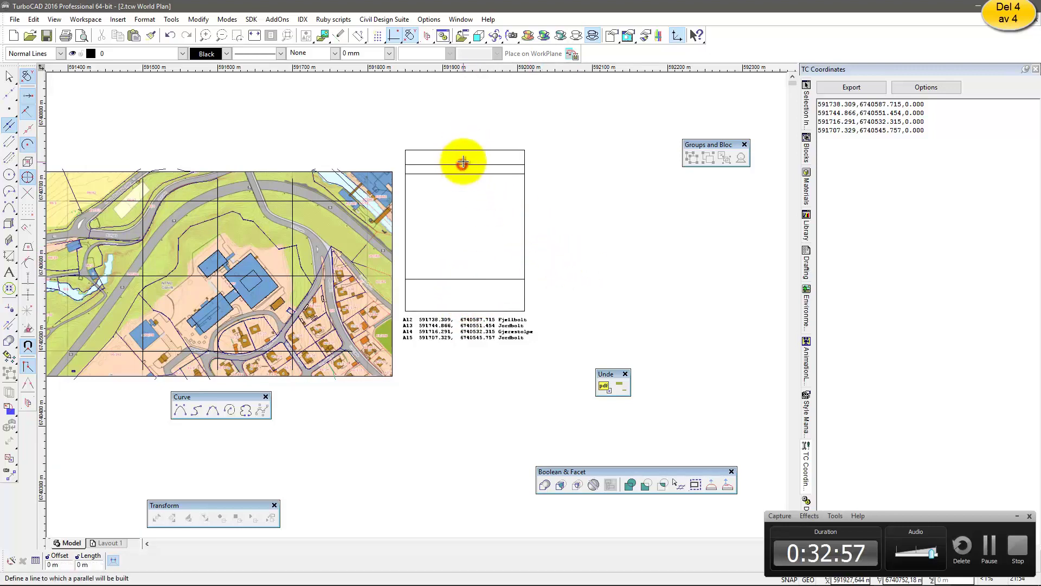
{"action": "left_click", "coordinate": [525, 209]}
{"action": "right_click", "coordinate": [514, 163]}
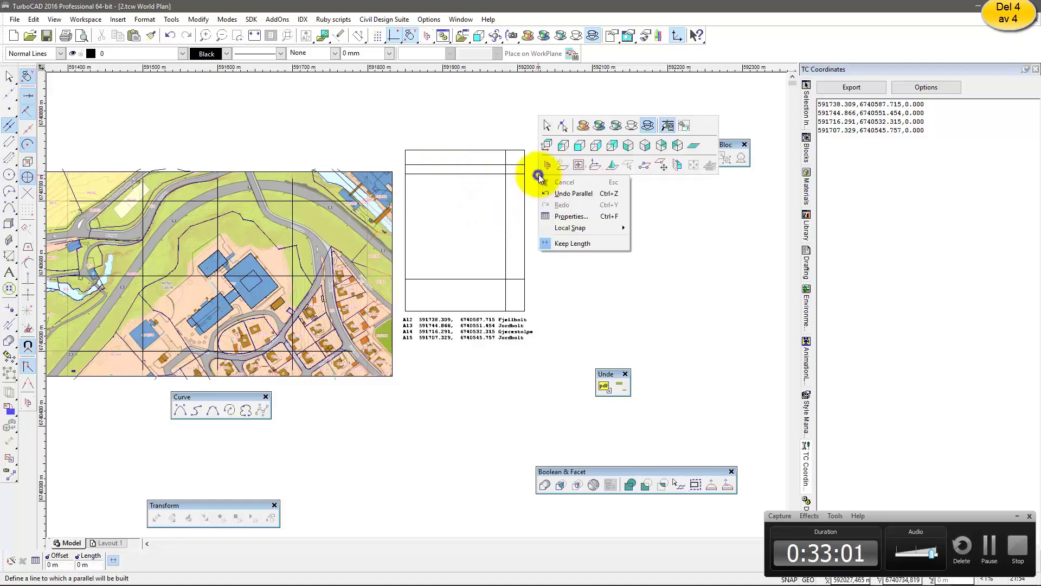
{"action": "left_click", "coordinate": [546, 124]}
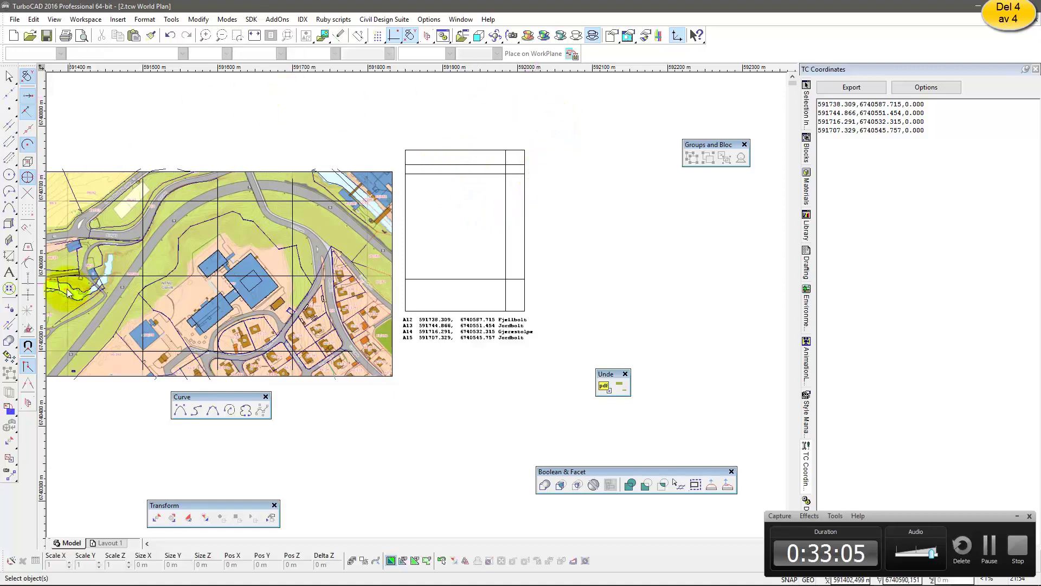
Step: Shorten the vertical divider to run between the header and the bottom cell
{"action": "left_click", "coordinate": [9, 323]}
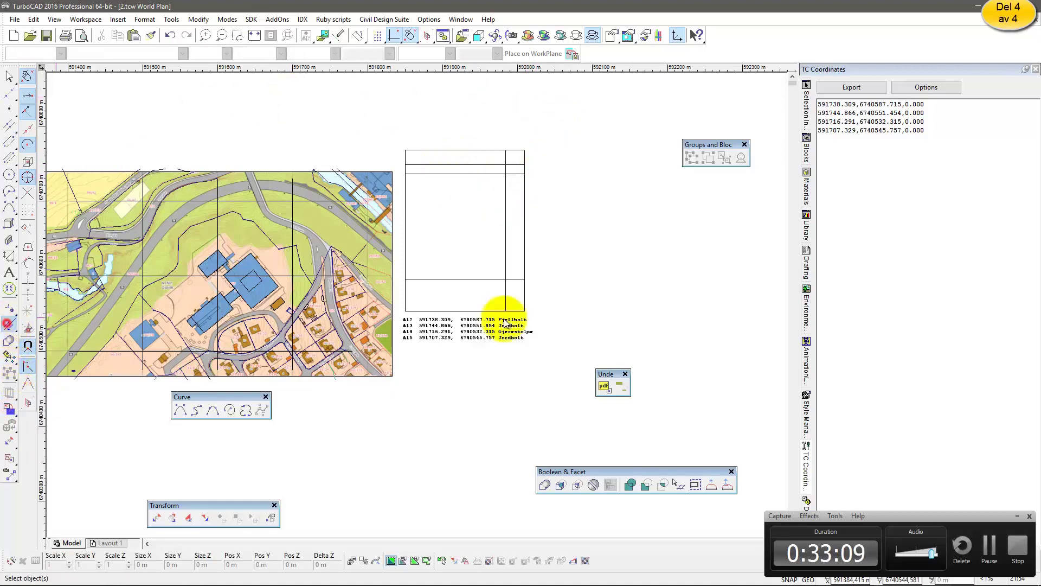
{"action": "left_click", "coordinate": [507, 190]}
{"action": "left_click", "coordinate": [508, 175]}
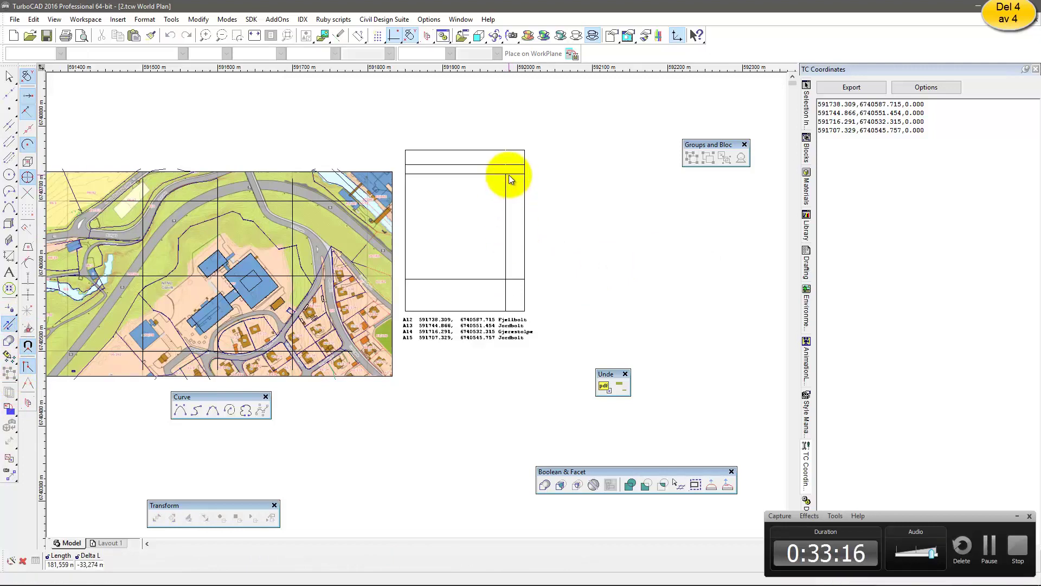
{"action": "left_click", "coordinate": [505, 301]}
{"action": "left_click", "coordinate": [510, 278]}
{"action": "right_click", "coordinate": [592, 298]}
Step: Move the coordinate table into the frame's bottom cell and narrow it to fit
{"action": "left_click", "coordinate": [600, 244]}
{"action": "left_click", "coordinate": [476, 337]}
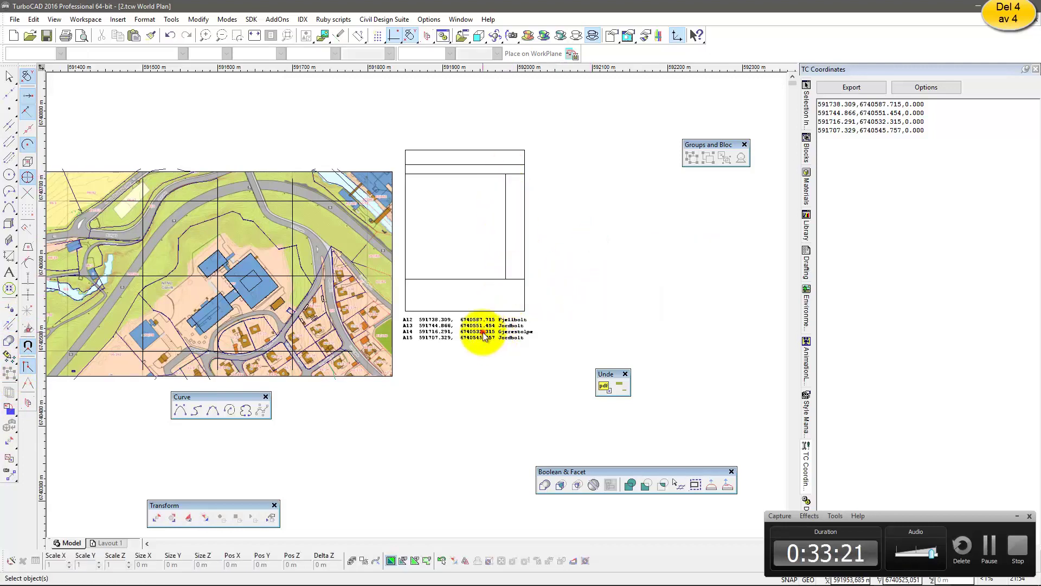
{"action": "left_click_drag", "start_coordinate": [407, 309], "coordinate": [541, 307]}
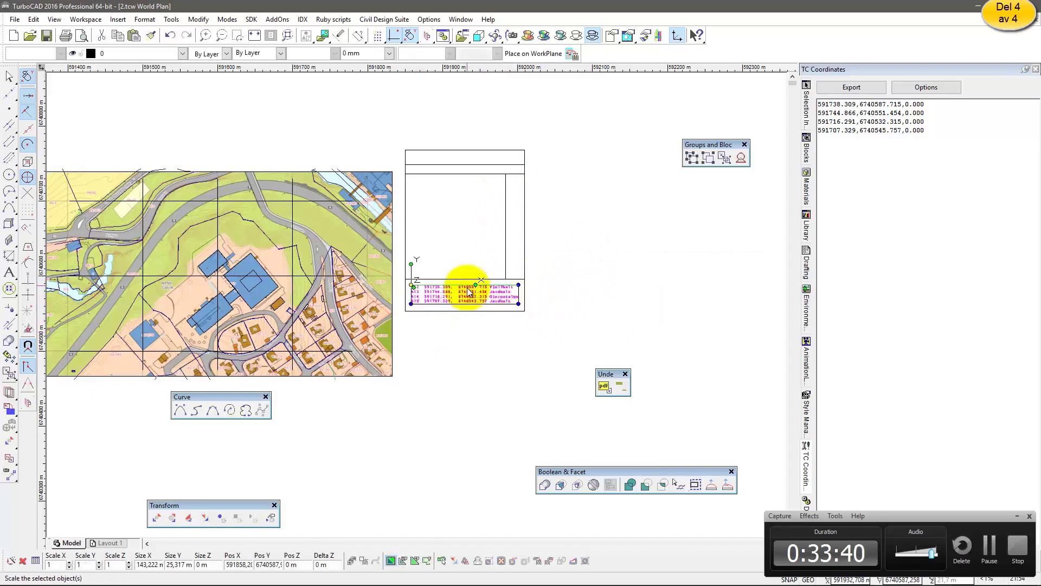
{"action": "scroll", "coordinate": [496, 318], "scroll_direction": "up", "scroll_amount": 5}
{"action": "left_click_drag", "start_coordinate": [616, 322], "coordinate": [553, 322]}
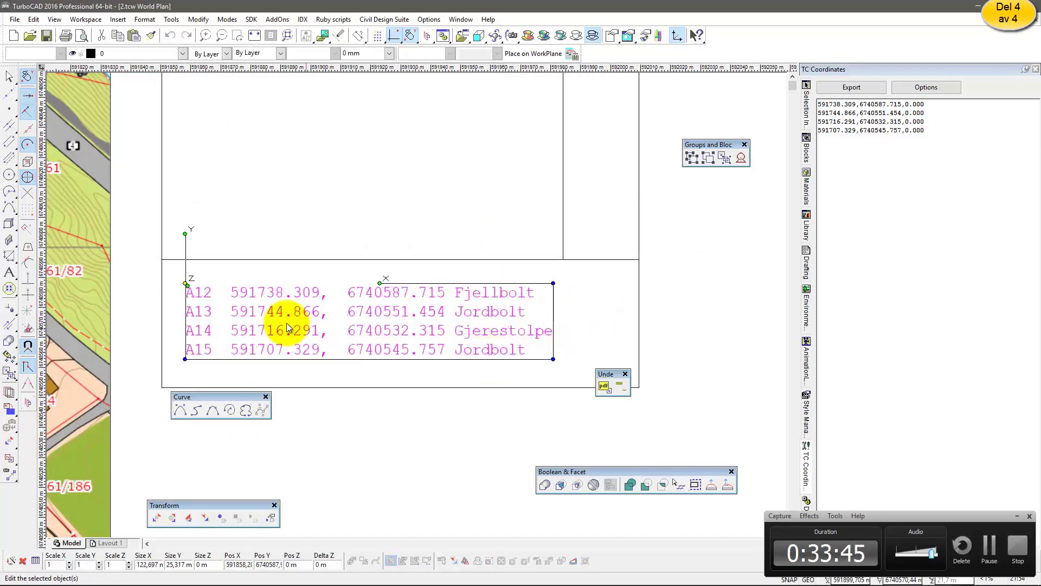
{"action": "left_click", "coordinate": [652, 330]}
{"action": "scroll", "coordinate": [384, 209], "scroll_direction": "down", "scroll_amount": 2}
{"action": "scroll", "coordinate": [411, 247], "scroll_direction": "down", "scroll_amount": 4}
{"action": "scroll", "coordinate": [411, 247], "scroll_direction": "up", "scroll_amount": 2}
Step: Add the title text 'Matrikkelkart' in the frame's top cell
{"action": "key", "text": "t"}
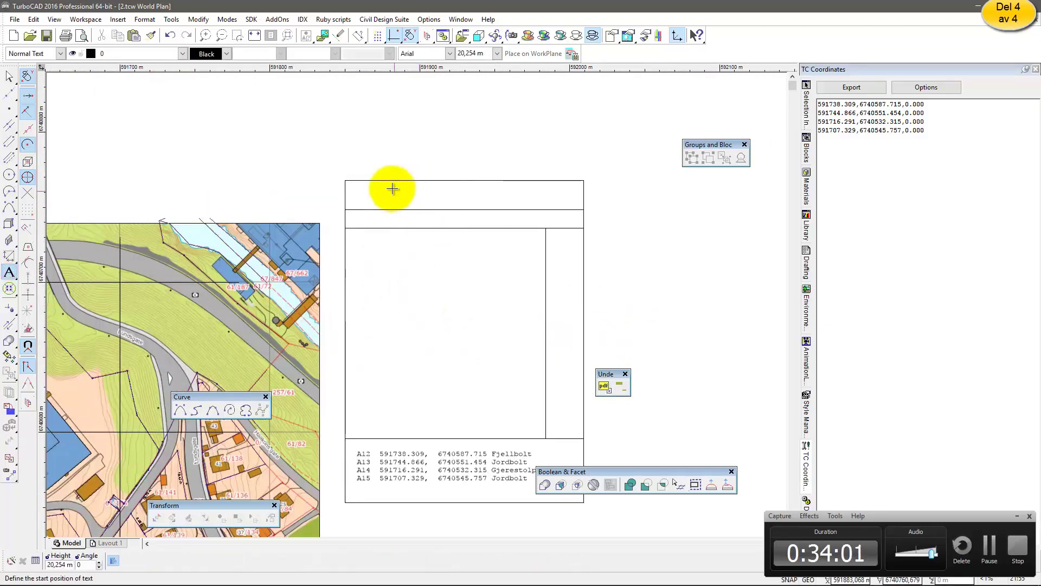
{"action": "left_click", "coordinate": [381, 188]}
{"action": "type", "text": "Mat"}
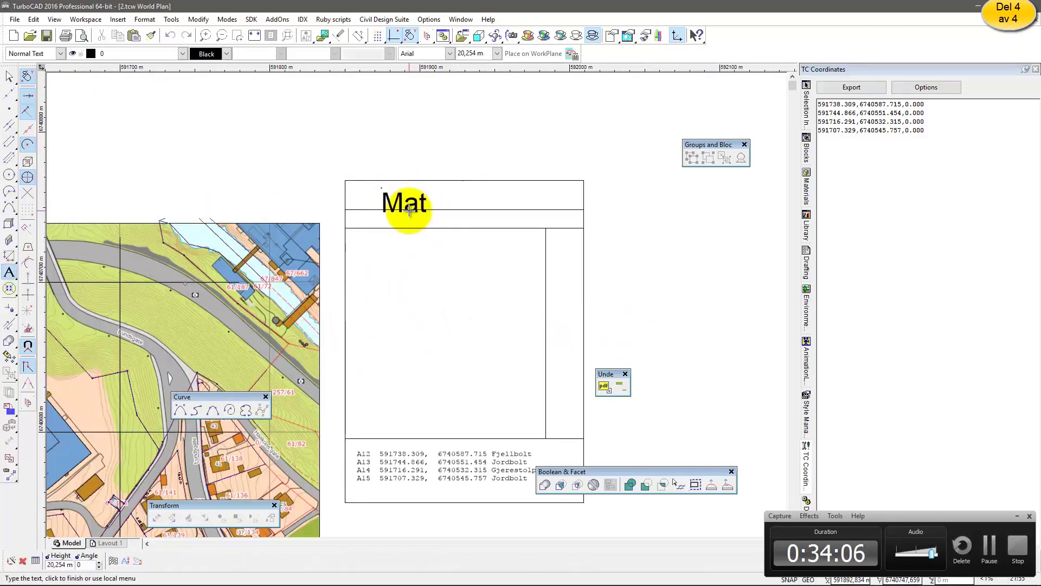
{"action": "type", "text": "rikkelkart"}
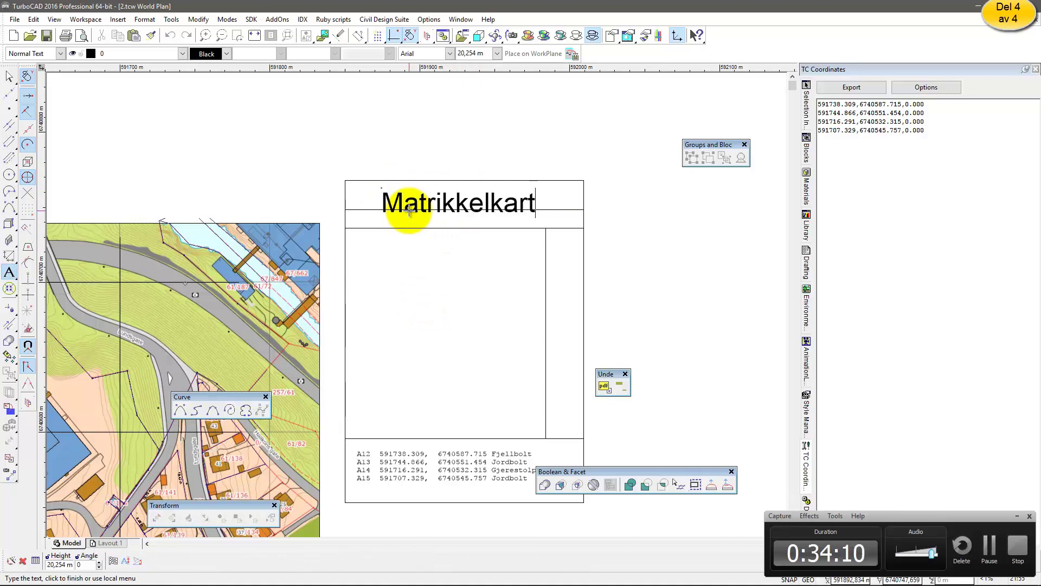
{"action": "left_click", "coordinate": [110, 560]}
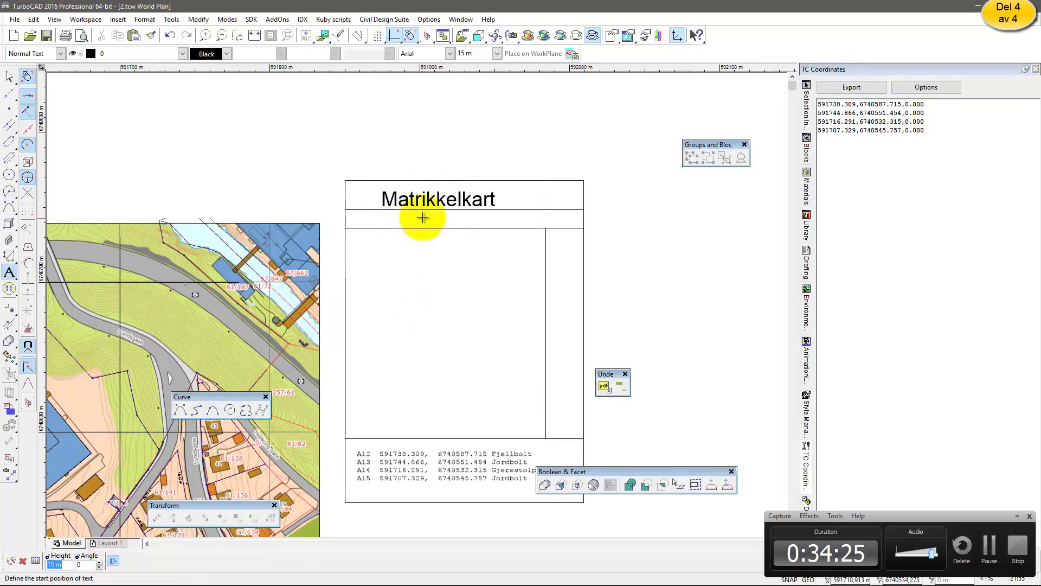
{"action": "scroll", "coordinate": [418, 221], "scroll_direction": "down", "scroll_amount": 2}
{"action": "left_click", "coordinate": [807, 230]}
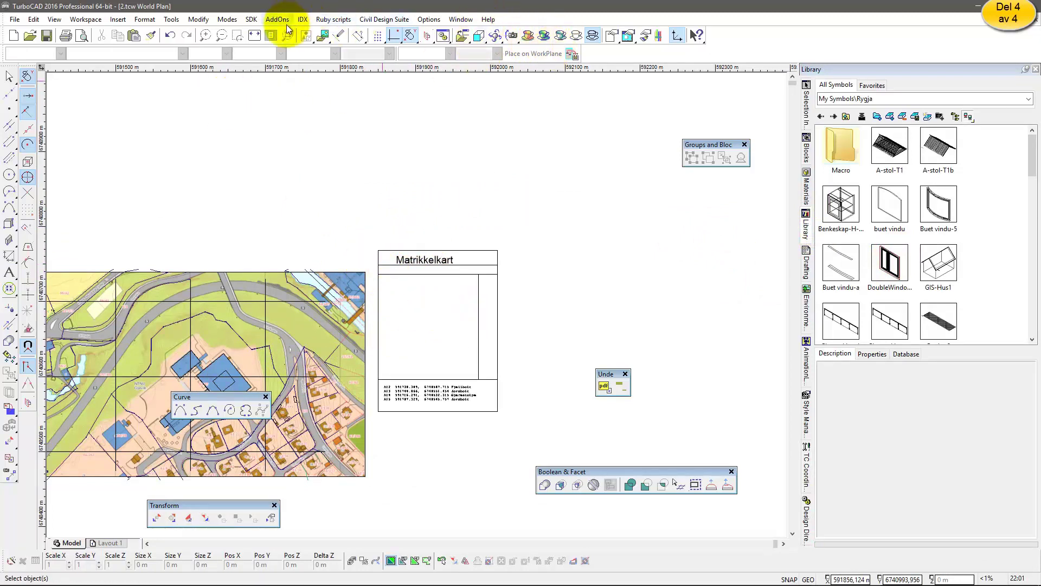
Step: Save a named view 'Matrikkel' framing the title block, using a floating Named View toolbar
{"action": "left_click", "coordinate": [307, 36]}
{"action": "left_click_drag", "start_coordinate": [311, 55], "coordinate": [386, 125]}
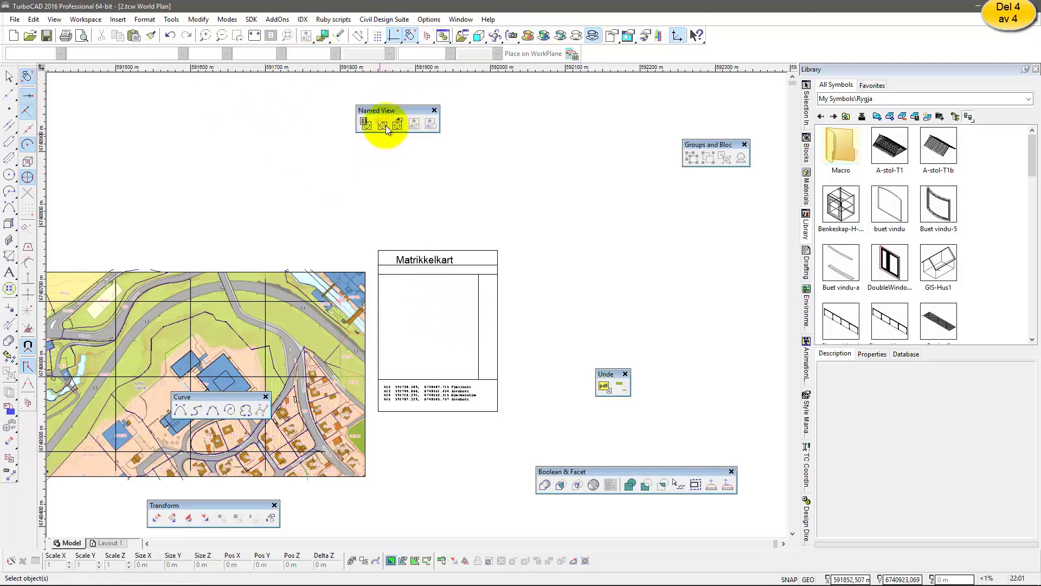
{"action": "left_click", "coordinate": [382, 125]}
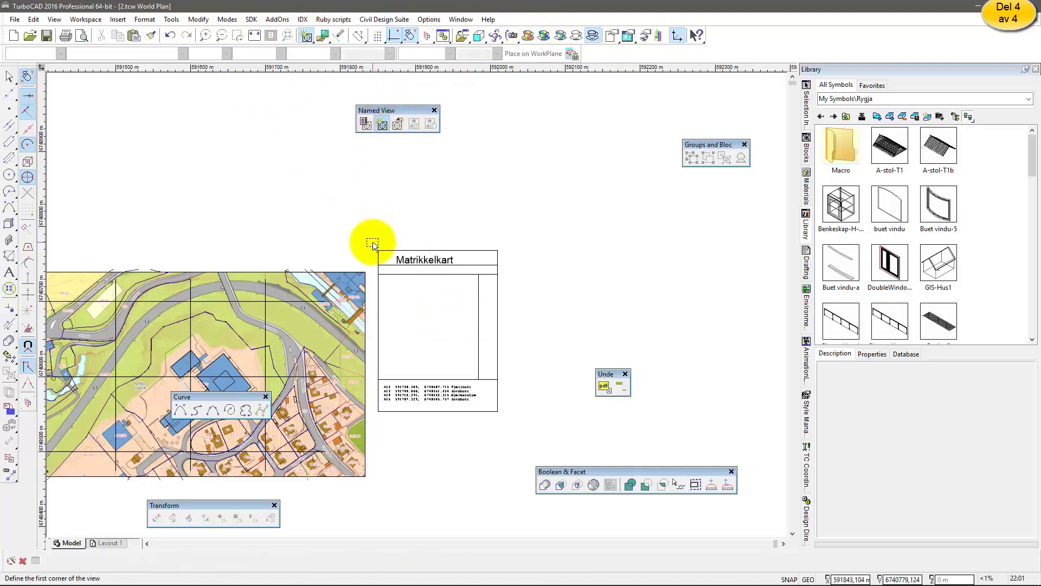
{"action": "left_click", "coordinate": [510, 412]}
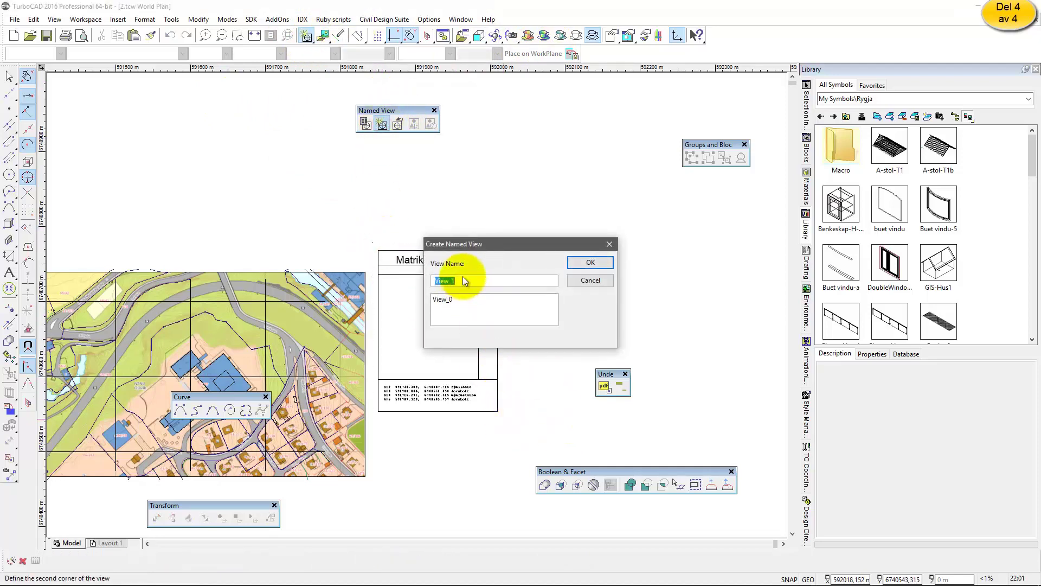
{"action": "type", "text": "Matrikkel"}
{"action": "left_click", "coordinate": [579, 263]}
Step: Save the zoomed plot as named view 'tomt' and switch to the Layout 1 sheet
{"action": "scroll", "coordinate": [279, 418], "scroll_direction": "up", "scroll_amount": 2}
{"action": "scroll", "coordinate": [415, 294], "scroll_direction": "up", "scroll_amount": 2}
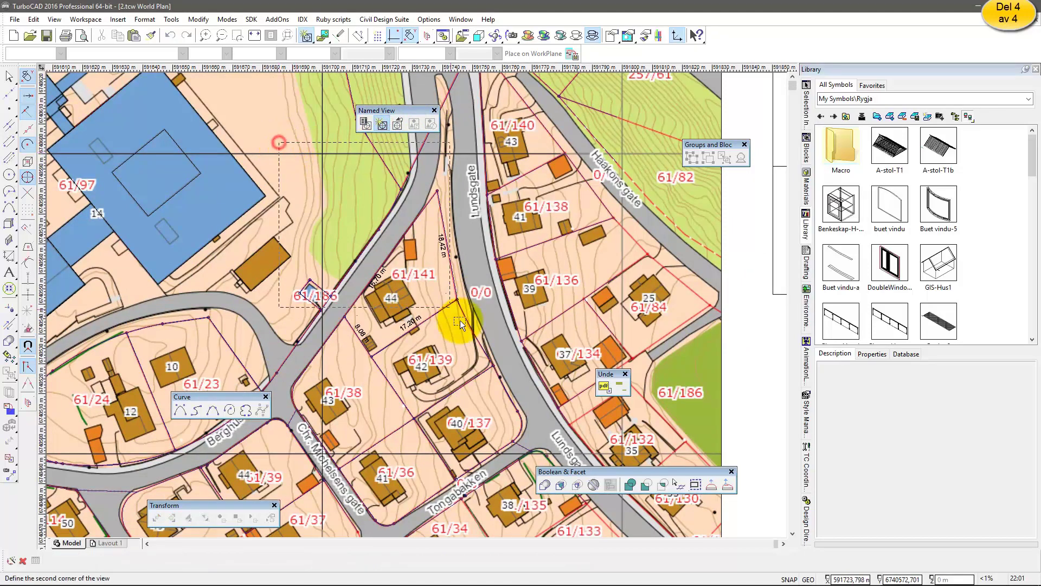
{"action": "left_click", "coordinate": [532, 415]}
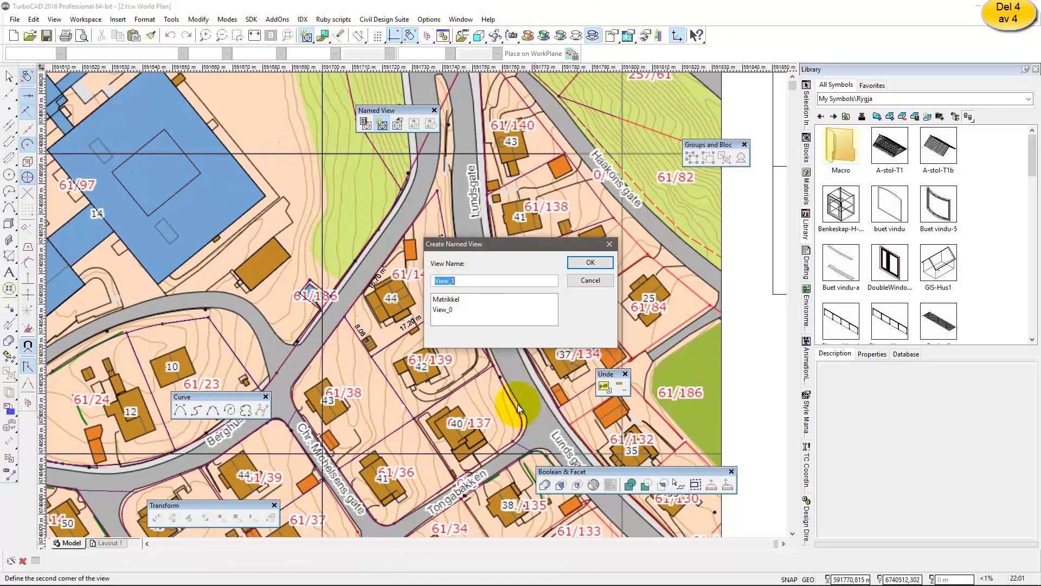
{"action": "type", "text": "tom"}
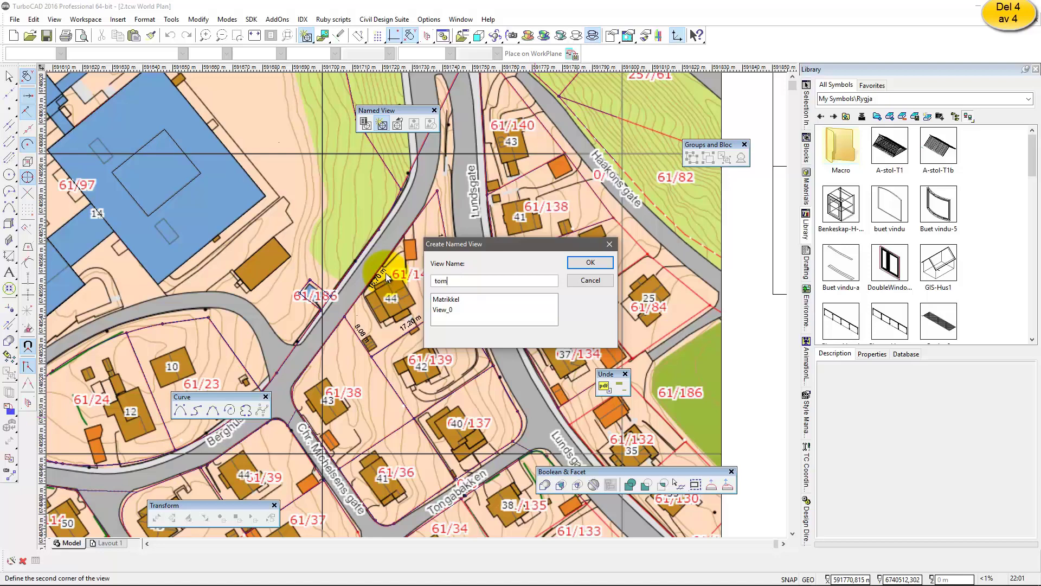
{"action": "type", "text": "t"}
{"action": "left_click", "coordinate": [586, 264]}
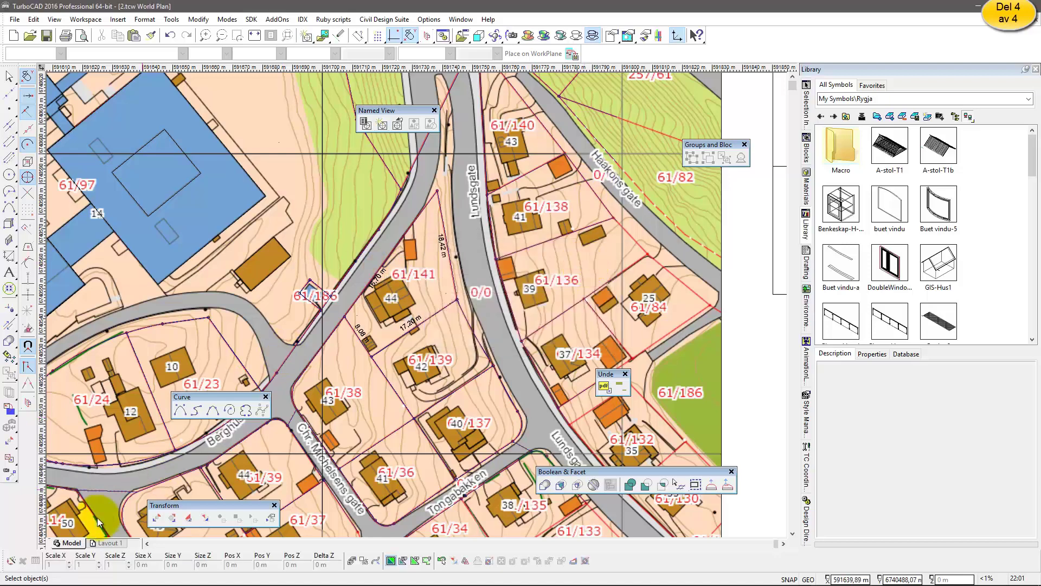
{"action": "left_click", "coordinate": [109, 542]}
{"action": "left_click", "coordinate": [419, 126]}
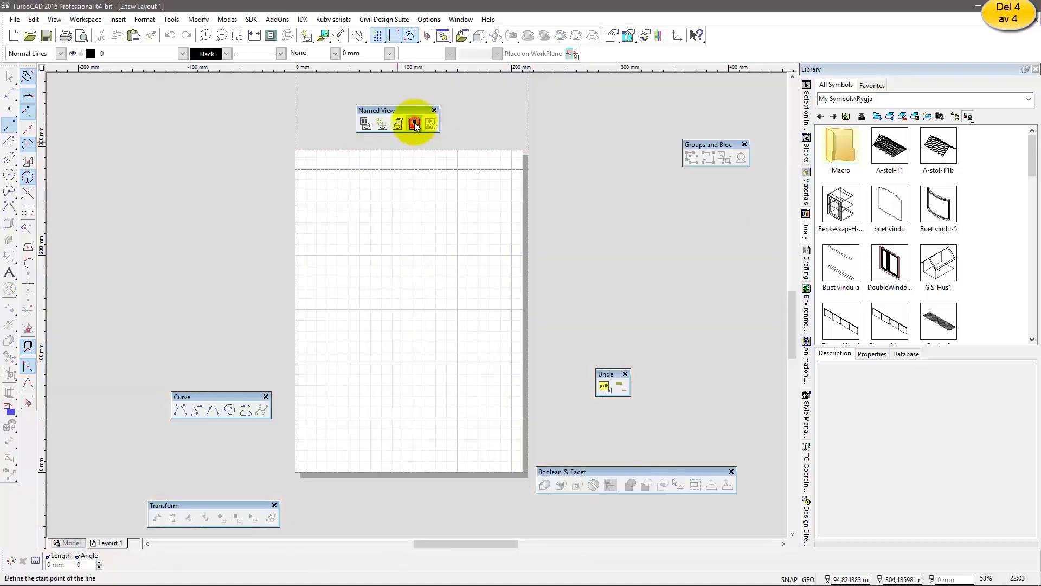
Step: Place a sheet-sized viewport on Layout 1 showing the Matrikkel named view
{"action": "left_click", "coordinate": [297, 171]}
{"action": "left_click", "coordinate": [522, 469]}
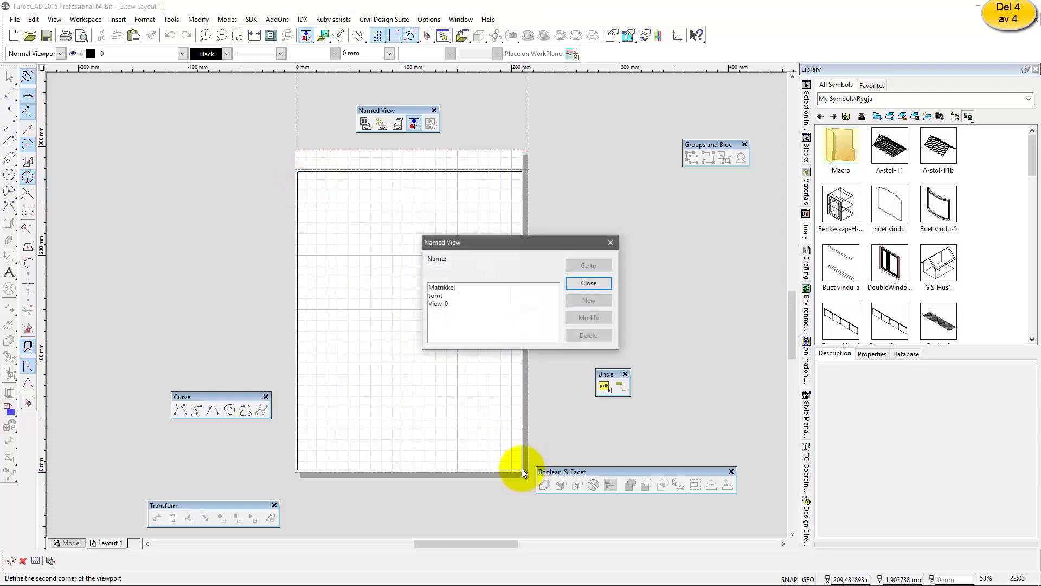
{"action": "left_click", "coordinate": [441, 287]}
{"action": "left_click", "coordinate": [585, 266]}
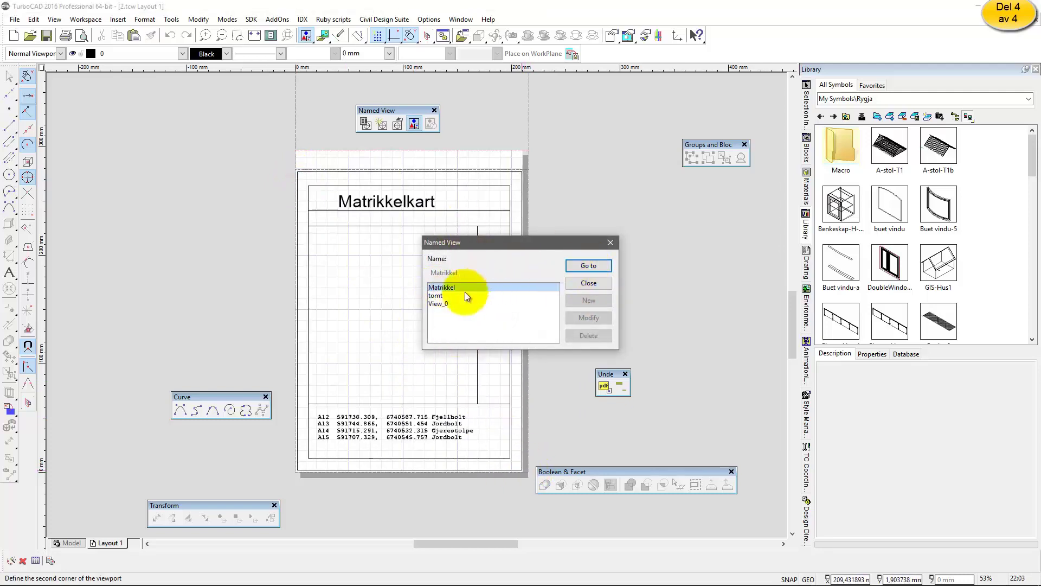
{"action": "left_click", "coordinate": [589, 283]}
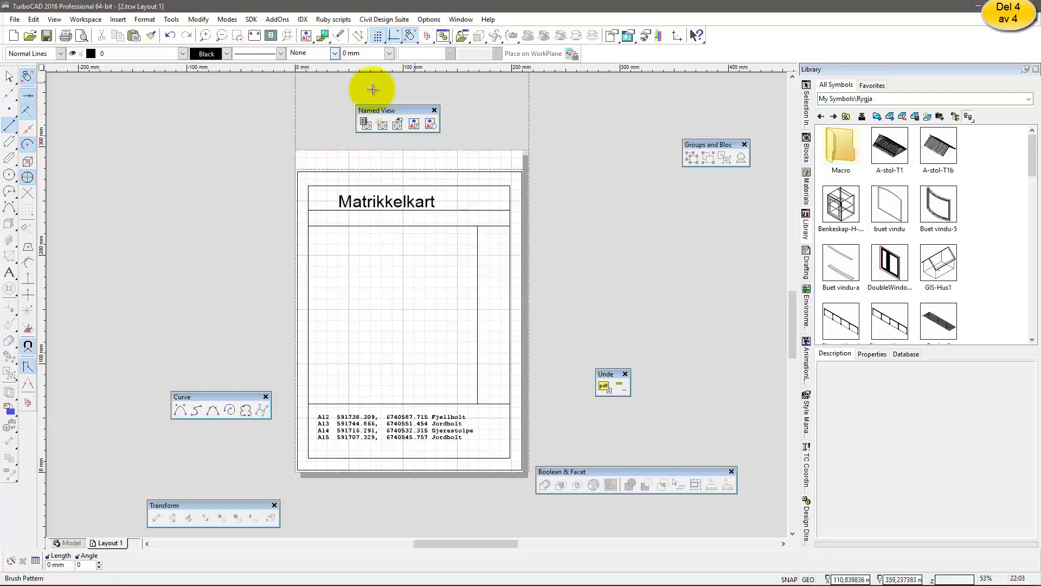
Step: Add a second viewport between the title and table showing the tomt plot map
{"action": "left_click", "coordinate": [414, 124]}
{"action": "left_click", "coordinate": [307, 224]}
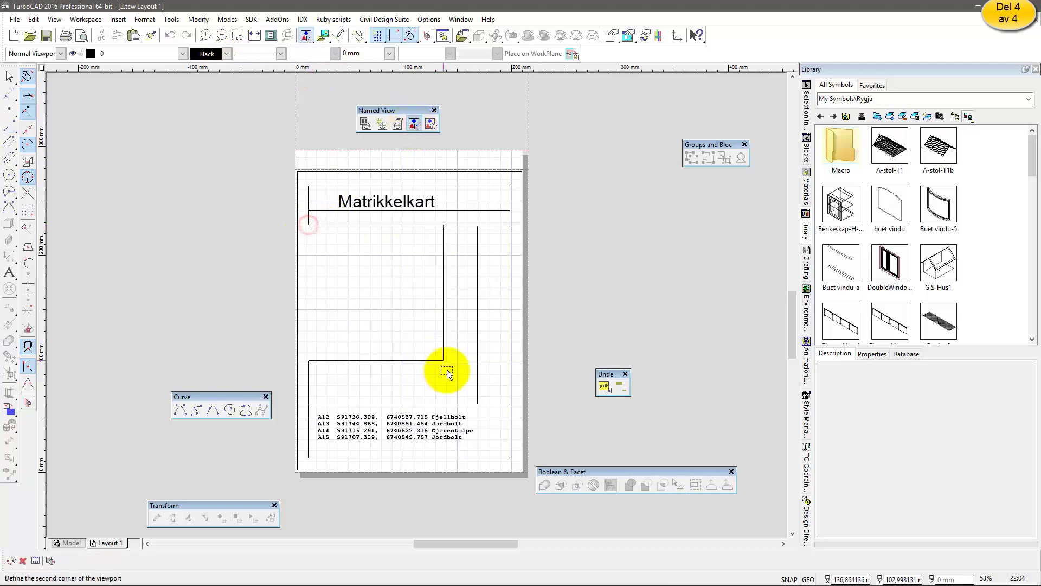
{"action": "left_click", "coordinate": [476, 402]}
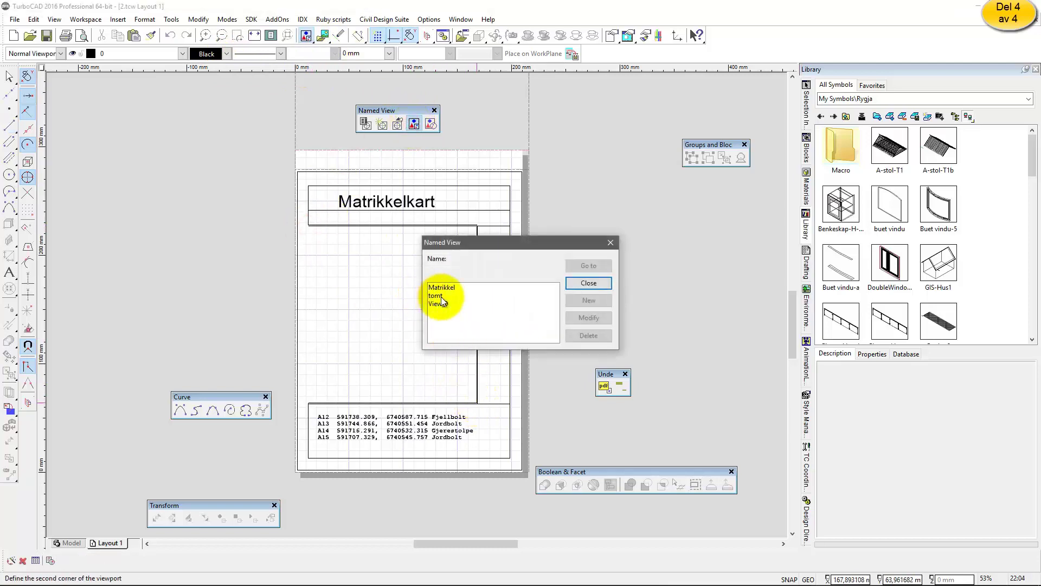
{"action": "left_click", "coordinate": [442, 296]}
{"action": "left_click", "coordinate": [593, 271]}
{"action": "left_click", "coordinate": [981, 309]}
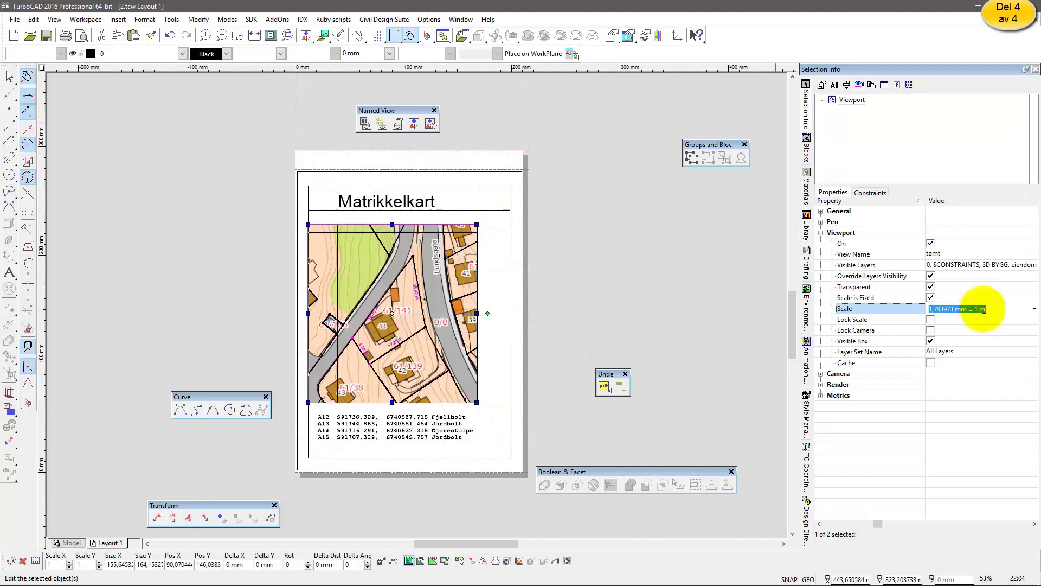
Step: Change the map viewport scale from the 1 mm = 1 m preset to 2 mm = 1 m
{"action": "left_click", "coordinate": [1034, 308]}
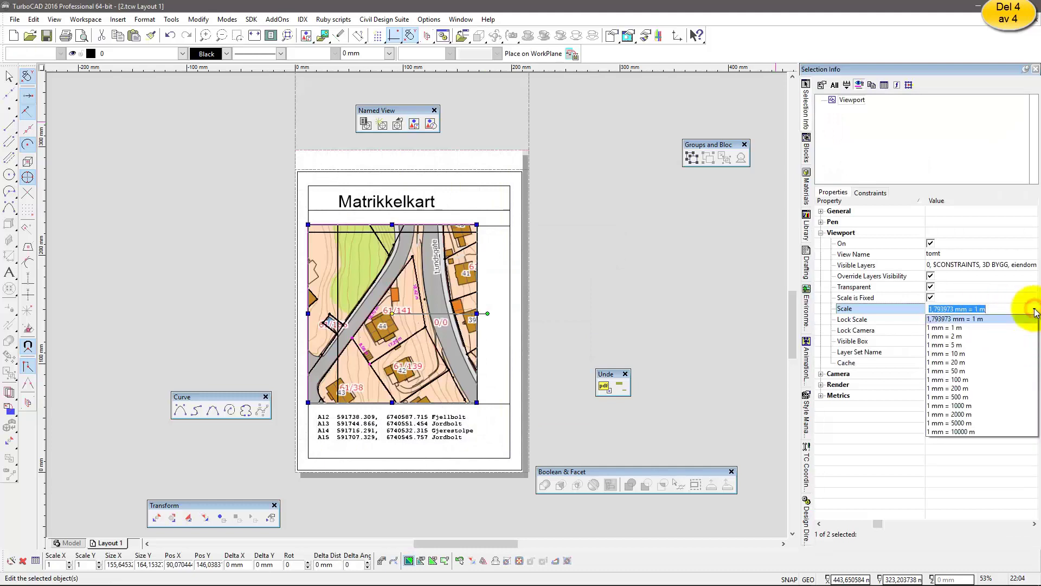
{"action": "left_click", "coordinate": [952, 327]}
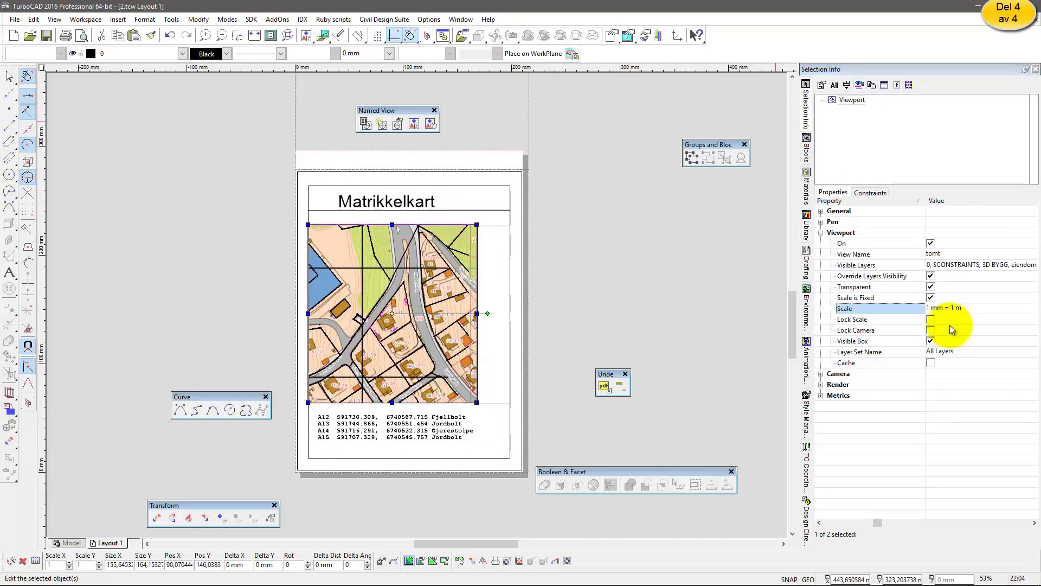
{"action": "left_click", "coordinate": [948, 308]}
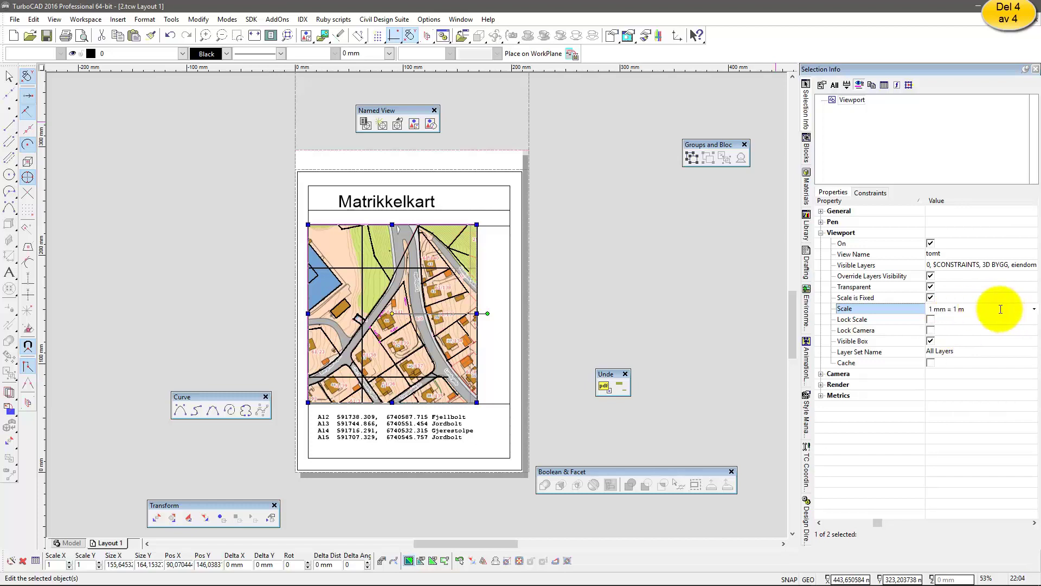
{"action": "left_click", "coordinate": [1030, 309]}
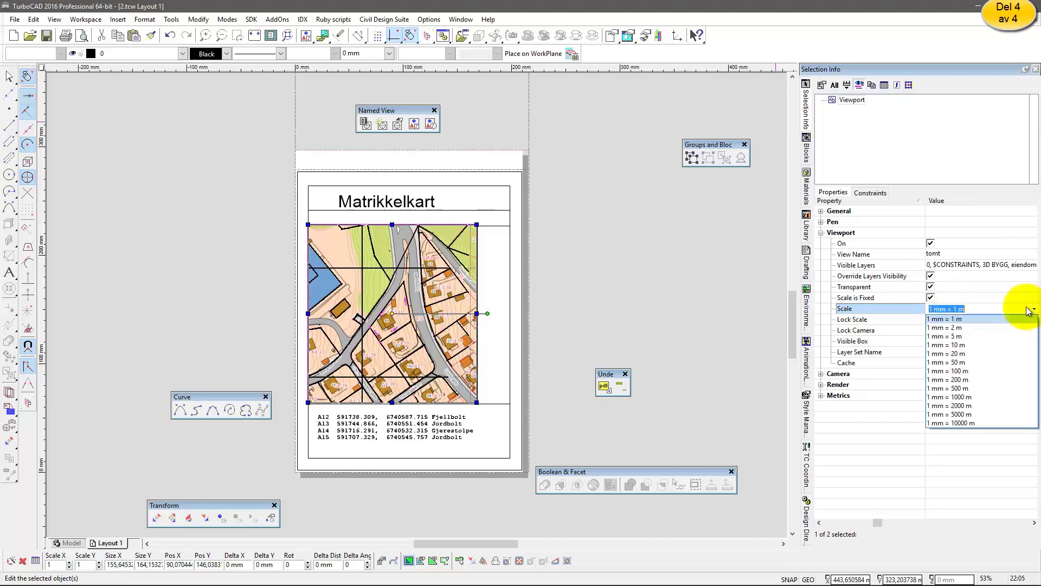
{"action": "left_click", "coordinate": [946, 328]}
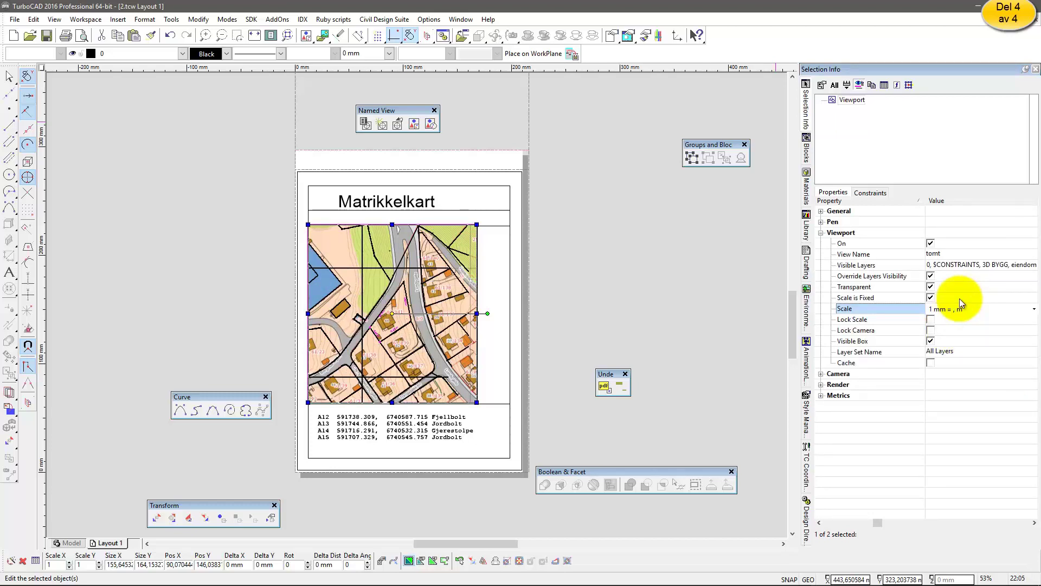
{"action": "key", "text": "Return"}
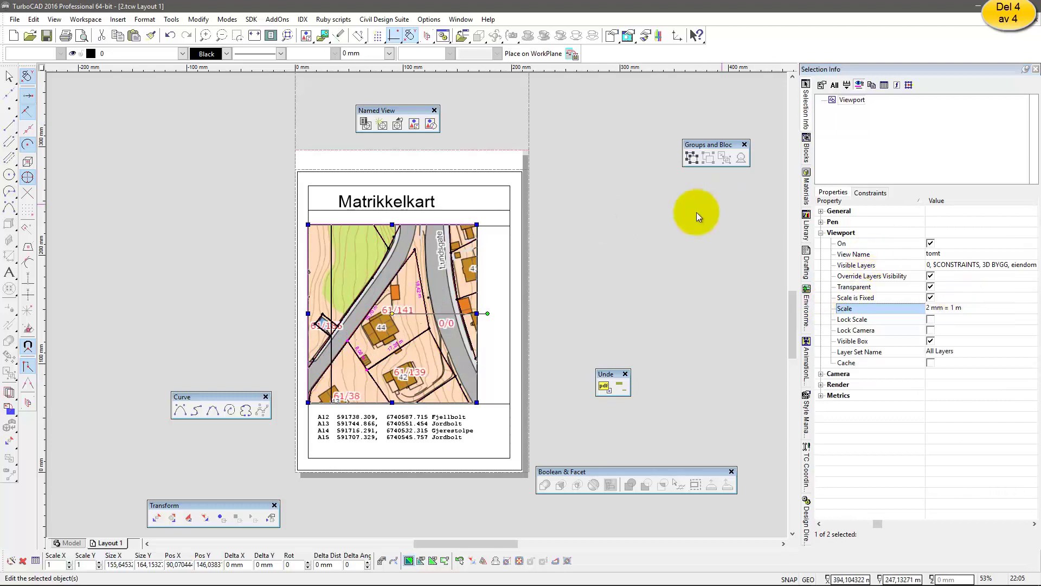
Step: Uncheck RUTENETT, PDF and Rastere Situasjon in the viewport's Visible Layers list and confirm
{"action": "left_click", "coordinate": [976, 267]}
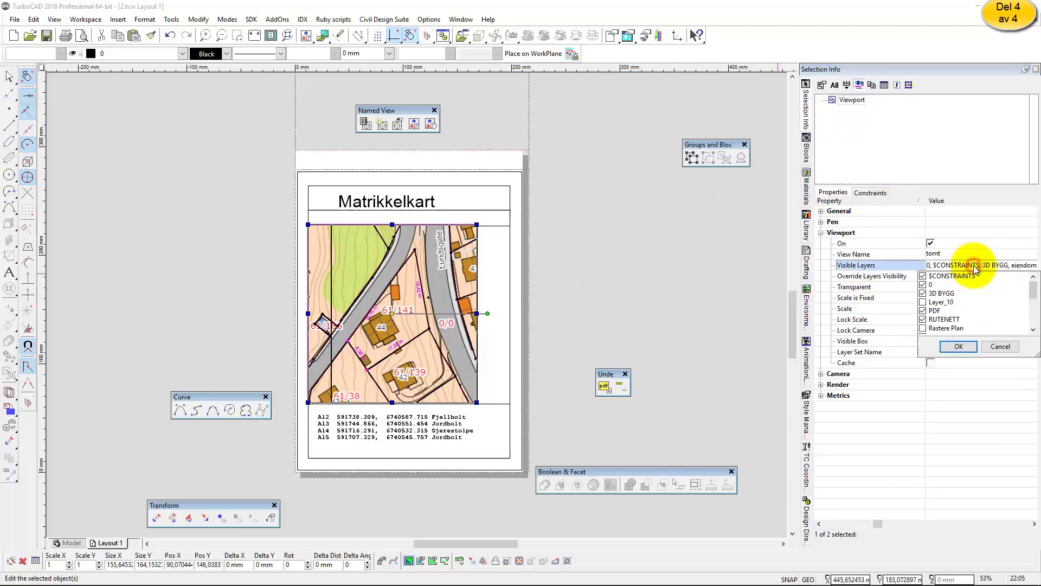
{"action": "left_click", "coordinate": [923, 319]}
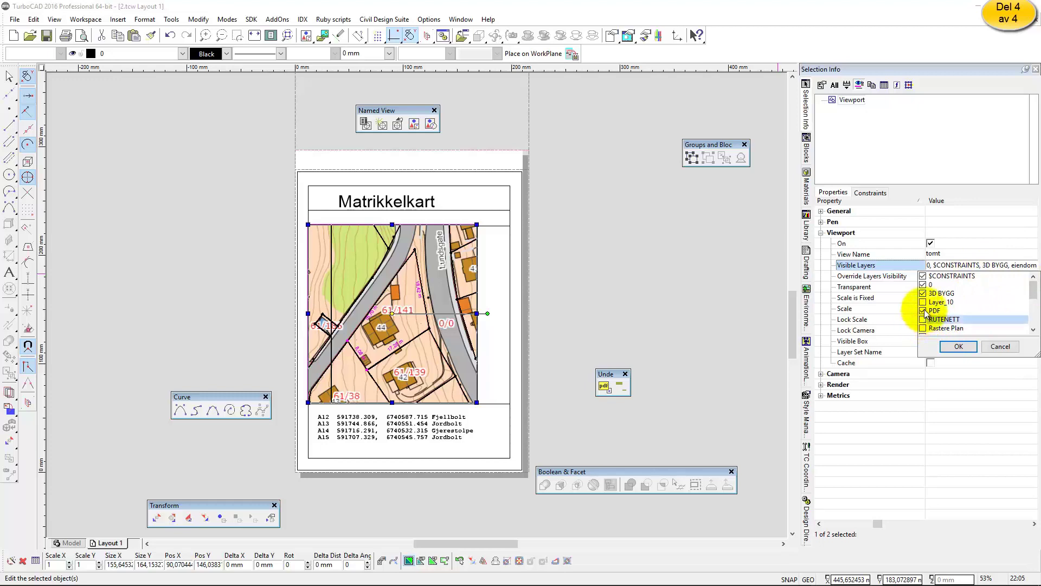
{"action": "left_click", "coordinate": [923, 310]}
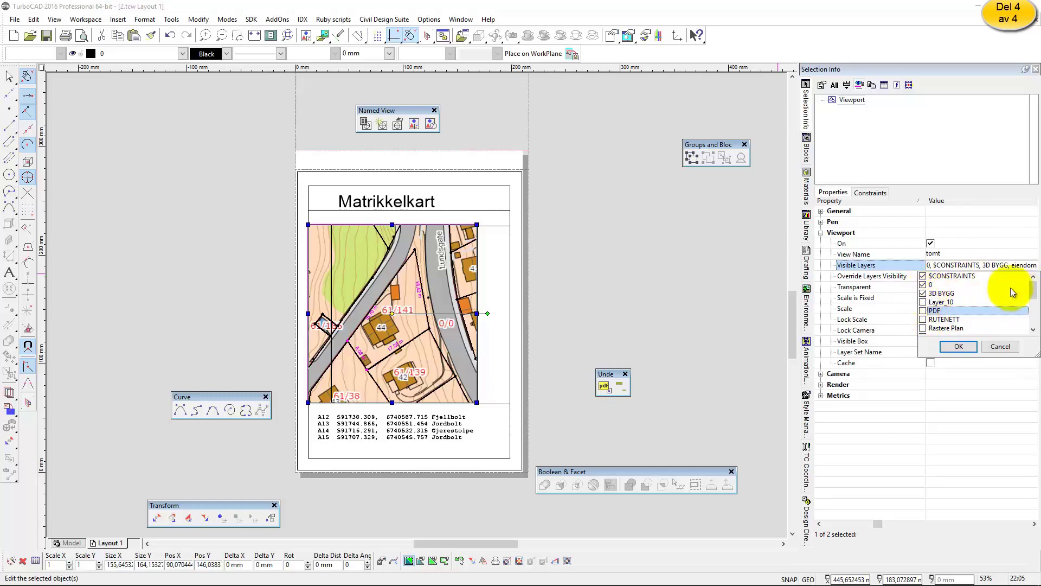
{"action": "scroll", "coordinate": [1008, 303], "scroll_direction": "down", "scroll_amount": 3}
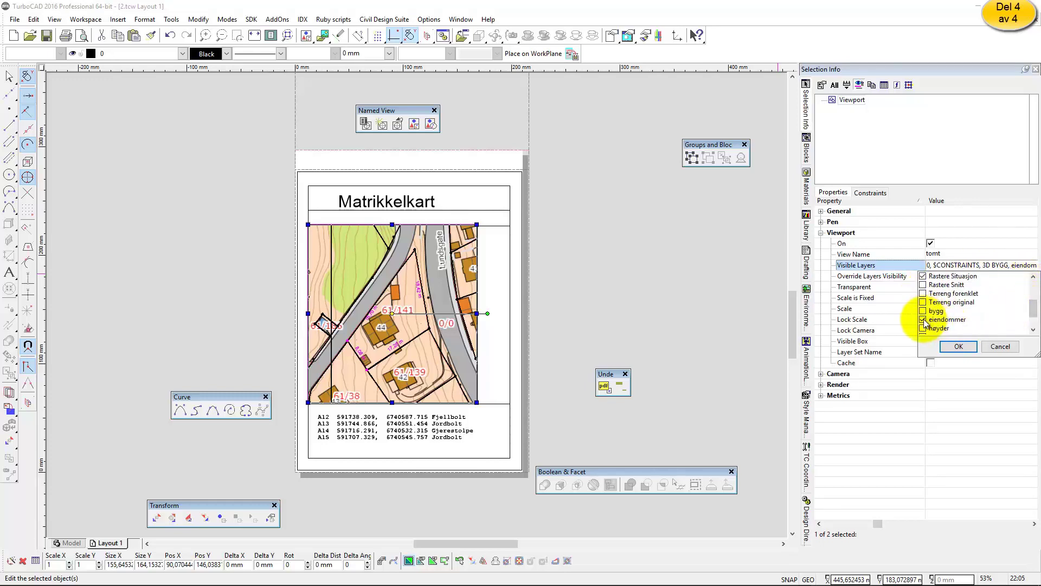
{"action": "left_click", "coordinate": [924, 276]}
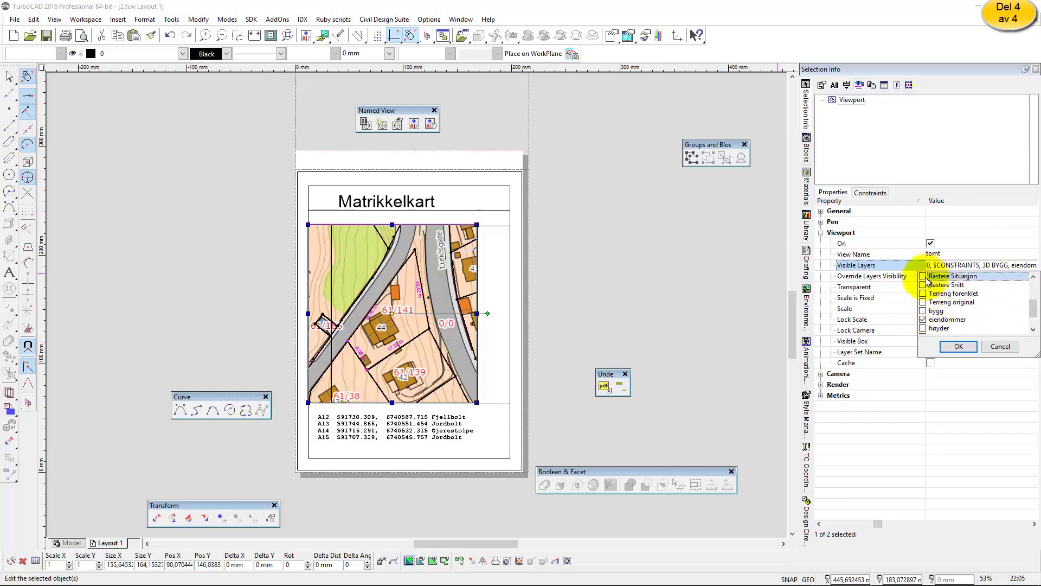
{"action": "left_click", "coordinate": [958, 345]}
Step: Deselect the map viewport by clicking empty space on the sheet
{"action": "left_click", "coordinate": [592, 326]}
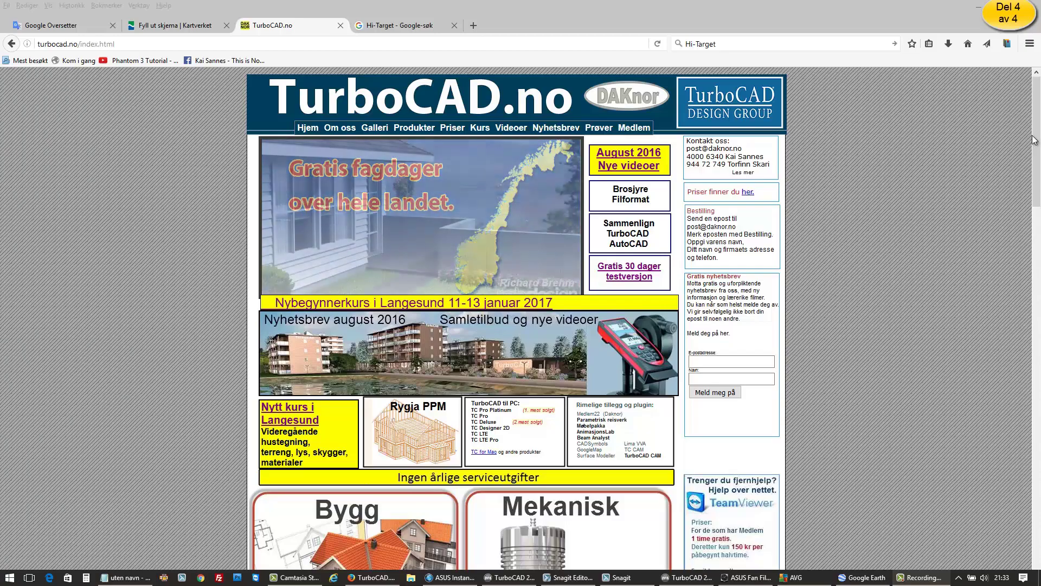
Step: Scroll down the turbocad.no page, then open bamble.kommune.no in a new tab
{"action": "scroll", "coordinate": [1035, 195], "scroll_direction": "down", "scroll_amount": 5}
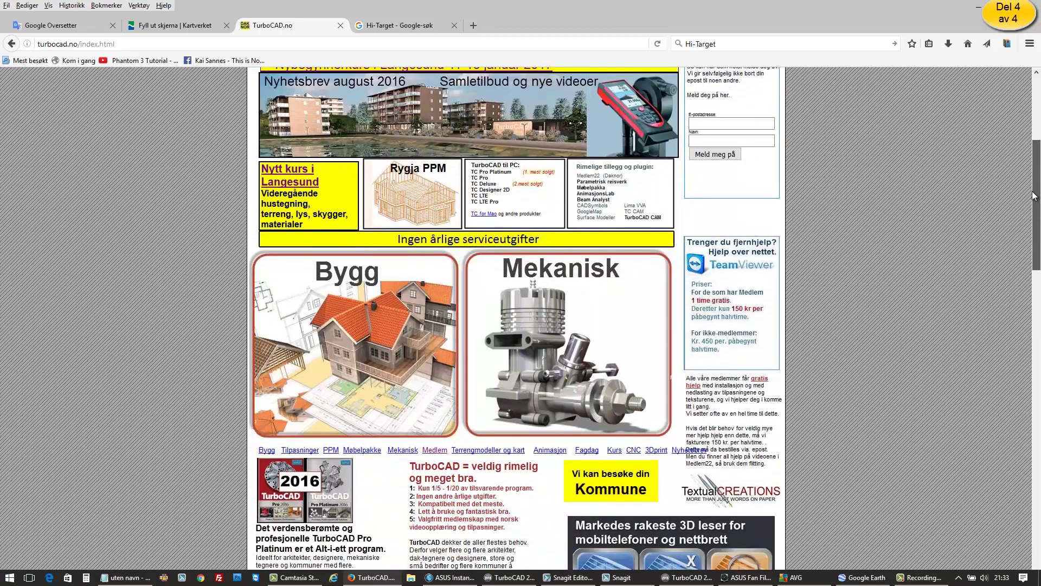
{"action": "left_click_drag", "start_coordinate": [1036, 195], "coordinate": [1030, 153]}
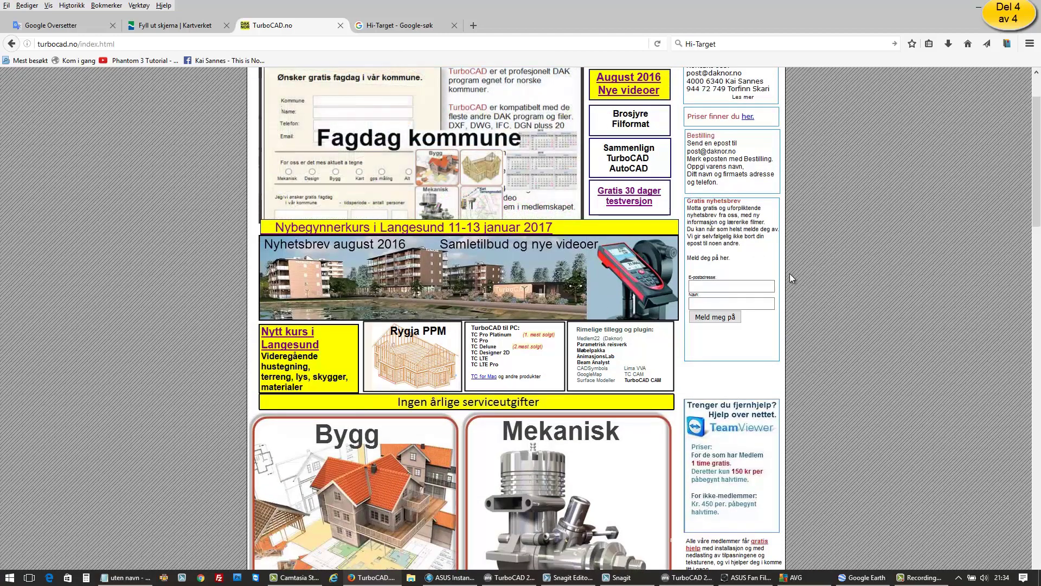
{"action": "left_click_drag", "start_coordinate": [1036, 173], "coordinate": [1036, 154]}
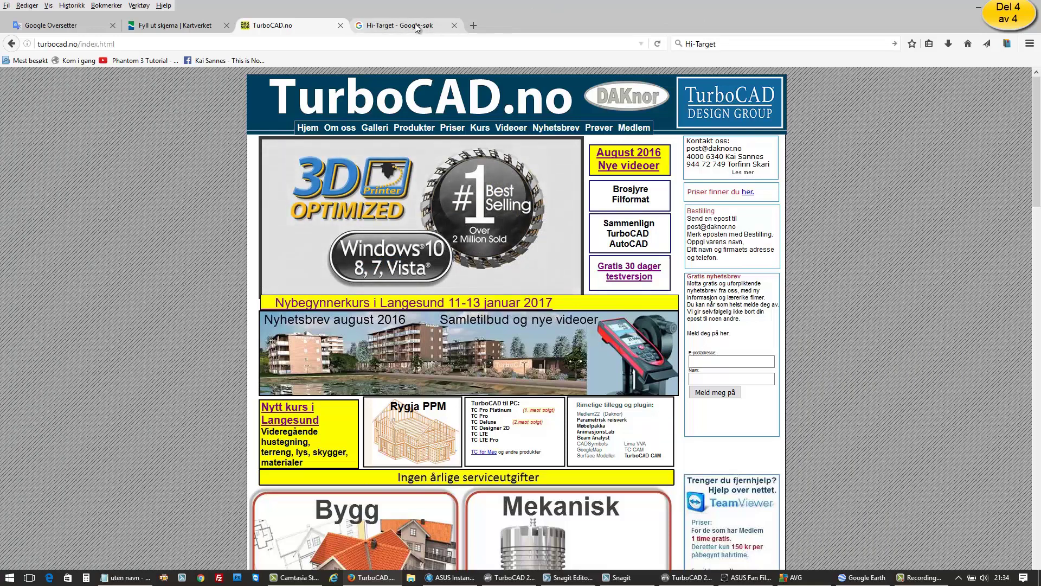
{"action": "left_click", "coordinate": [474, 25]}
{"action": "type", "text": "bamble.kommune.no"}
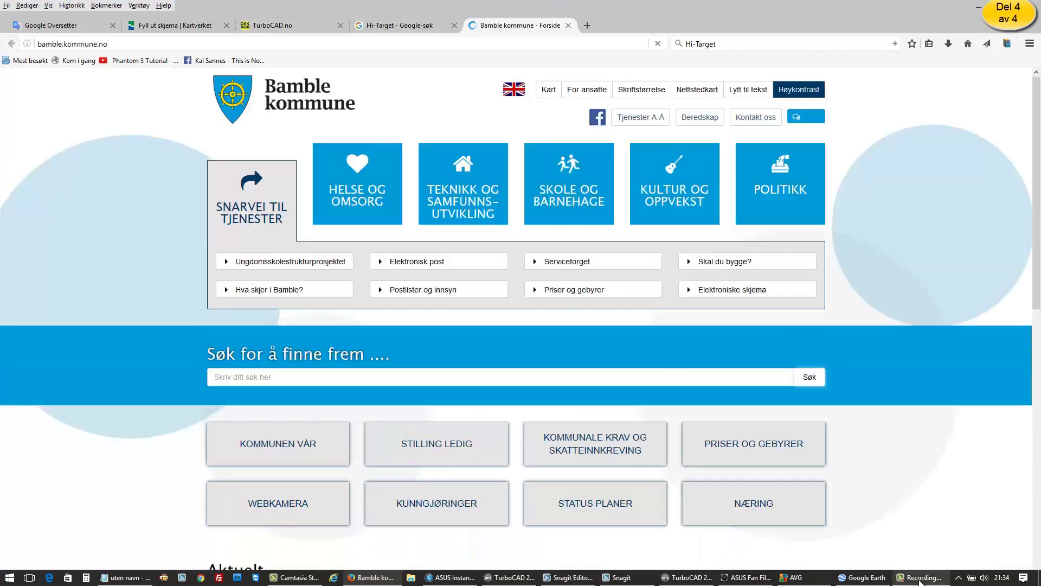
Step: Bring up Bamble kommune's 2016 Oppmålingsgebyrer fee schedule PDF
{"action": "left_click", "coordinate": [920, 577]}
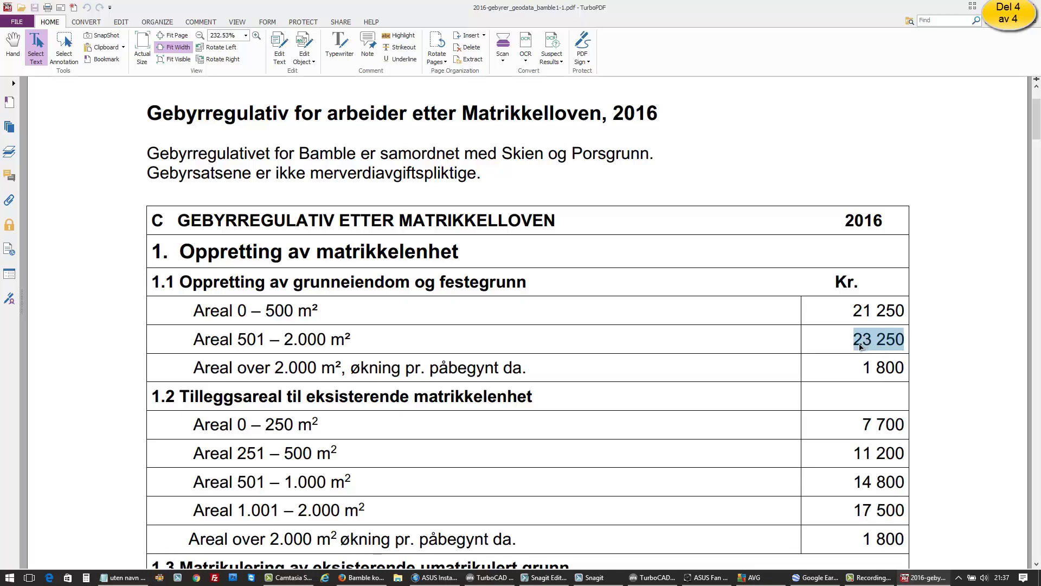
{"action": "left_click", "coordinate": [860, 341]}
{"action": "left_click_drag", "start_coordinate": [853, 340], "coordinate": [903, 338]}
{"action": "left_click_drag", "start_coordinate": [854, 339], "coordinate": [905, 343]}
{"action": "left_click", "coordinate": [843, 340]}
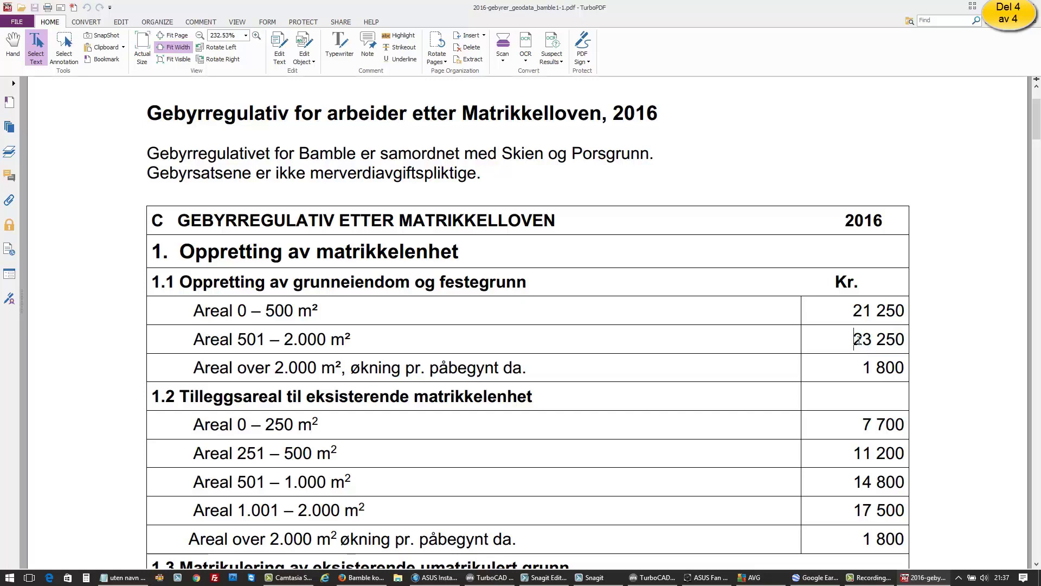
{"action": "left_click_drag", "start_coordinate": [858, 340], "coordinate": [876, 340]}
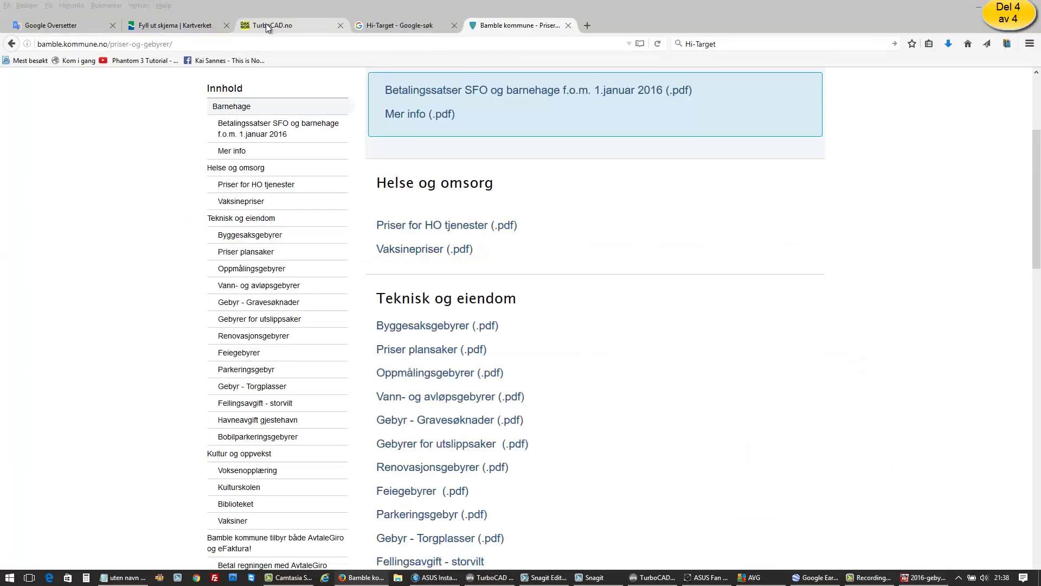
Step: Return to the TurboCAD.no tab, view the Prøver trial versions page, then go back home
{"action": "left_click", "coordinate": [266, 24]}
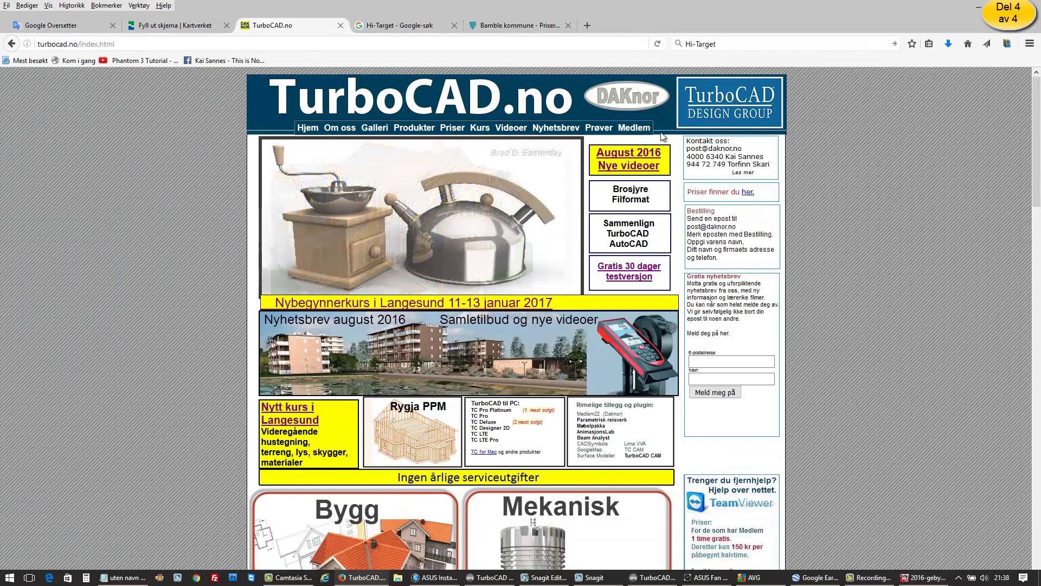
{"action": "left_click", "coordinate": [598, 129]}
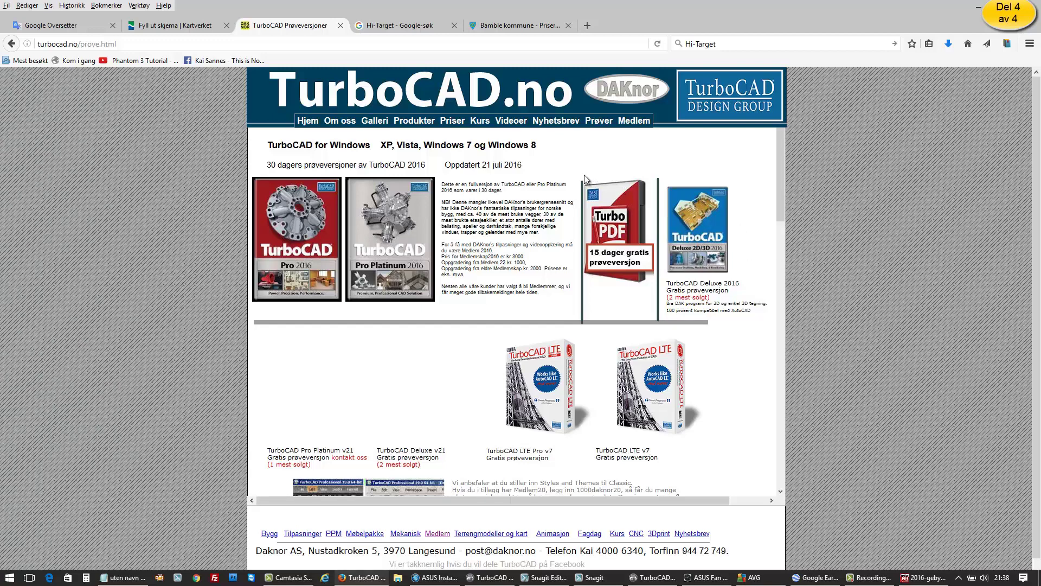
{"action": "left_click", "coordinate": [306, 121]}
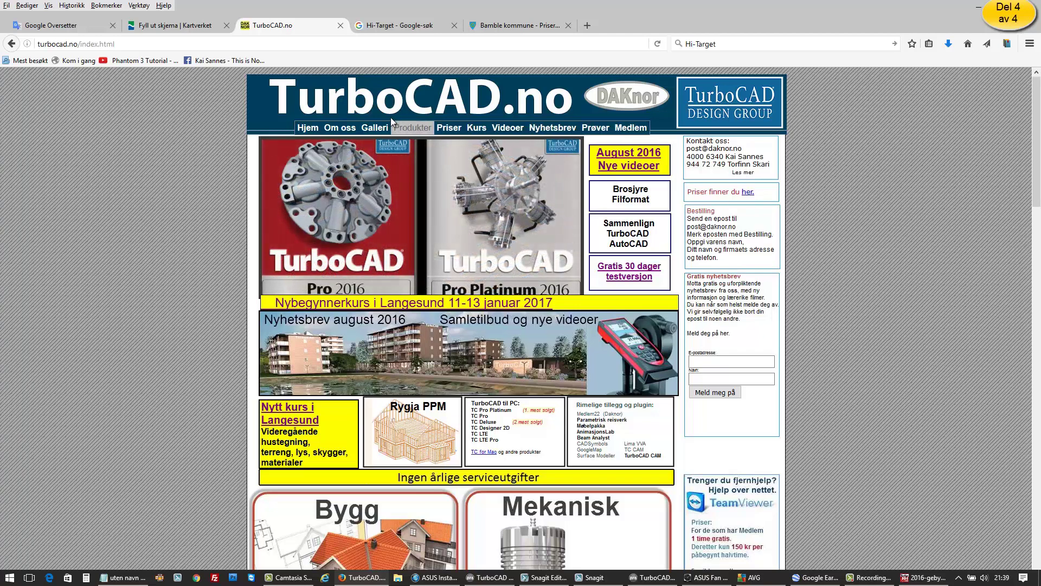
Step: Open the TurboCAD.no Galleri page and scroll through the user galleries
{"action": "left_click", "coordinate": [375, 129]}
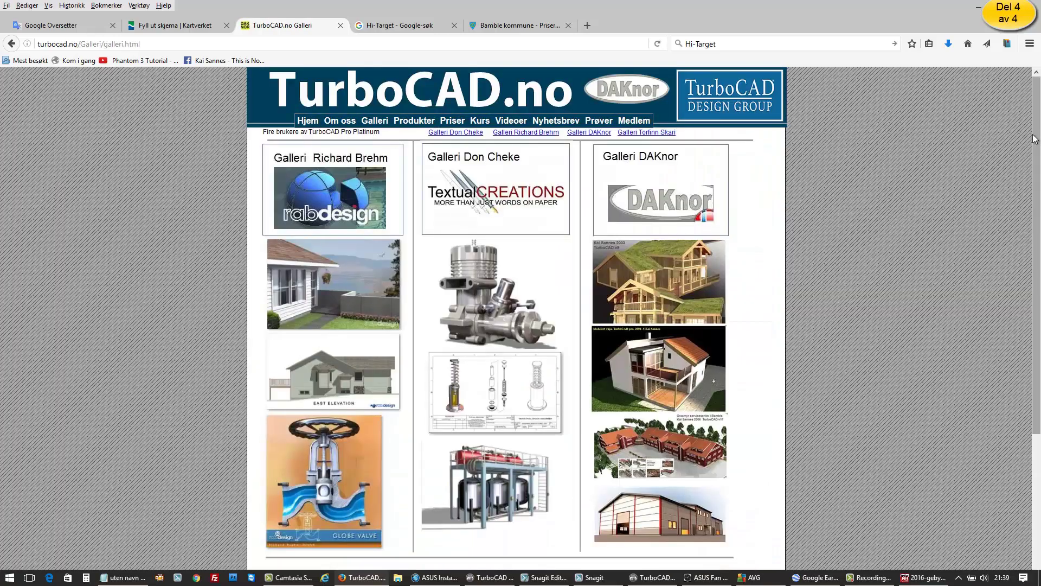
{"action": "mouse_move", "coordinate": [1036, 140]}
{"action": "left_mouse_down"}
{"action": "mouse_move", "coordinate": [1038, 251]}
{"action": "mouse_move", "coordinate": [1038, 186]}
{"action": "left_mouse_up"}
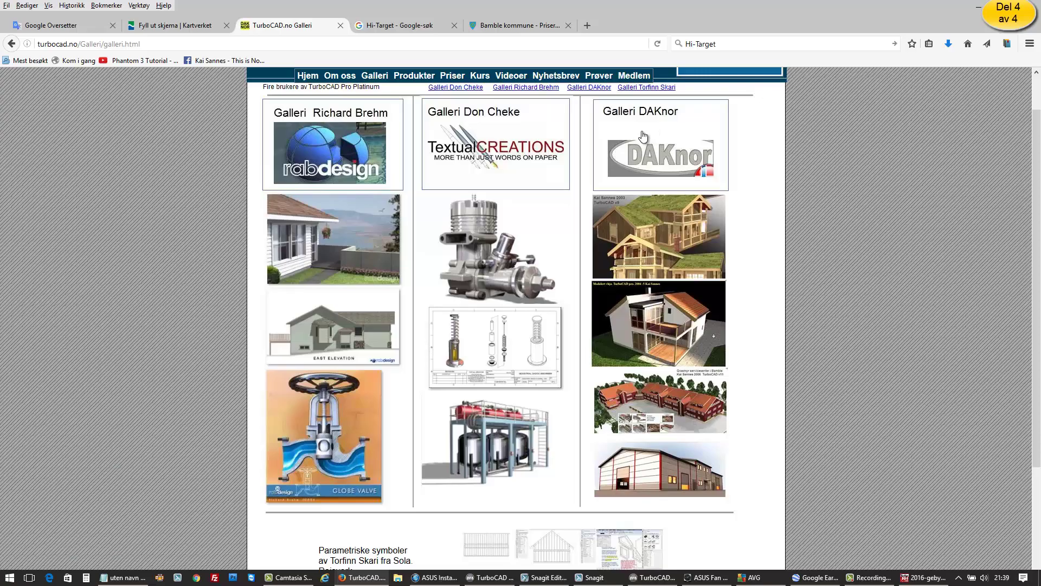
{"action": "scroll", "coordinate": [642, 133], "scroll_direction": "down", "scroll_amount": 1}
{"action": "scroll", "coordinate": [641, 131], "scroll_direction": "down", "scroll_amount": 2}
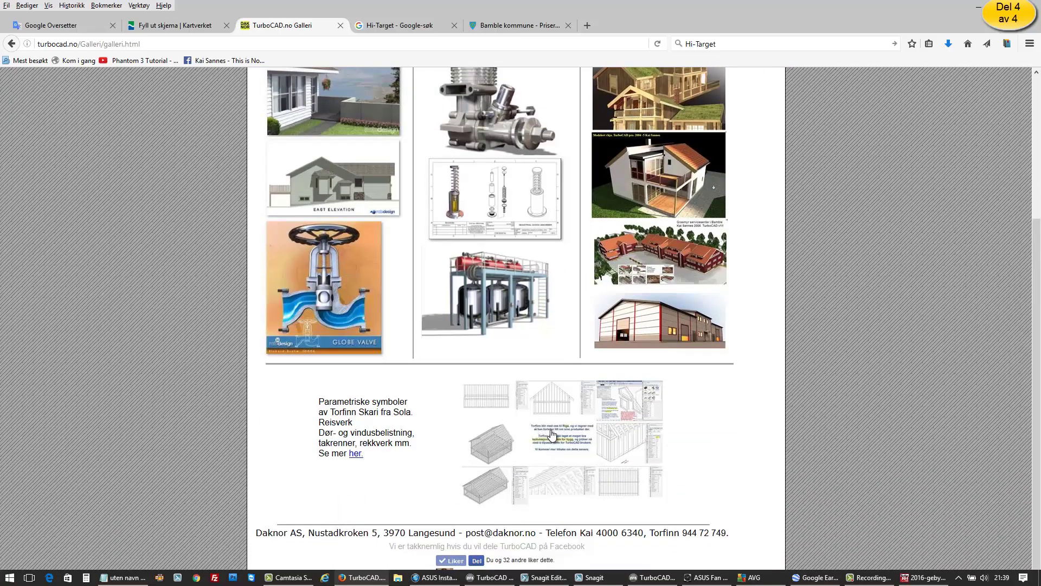
{"action": "scroll", "coordinate": [552, 433], "scroll_direction": "up", "scroll_amount": 2}
{"action": "scroll", "coordinate": [547, 428], "scroll_direction": "up", "scroll_amount": 1}
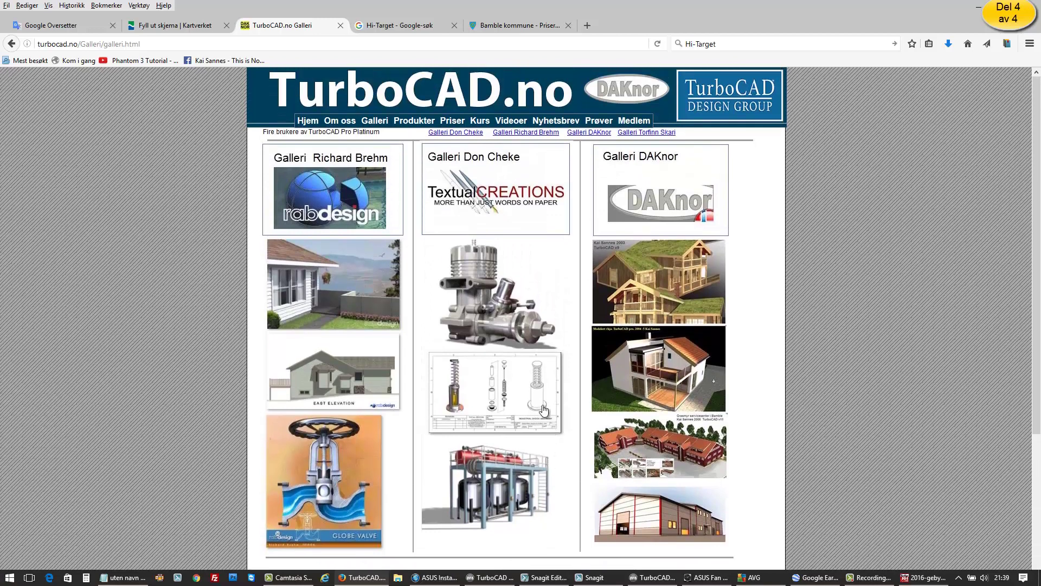
Step: Go to the TurboCAD.no home page and scroll to the 'Mye nytt i TurboCAD 2016' section
{"action": "left_click", "coordinate": [309, 125]}
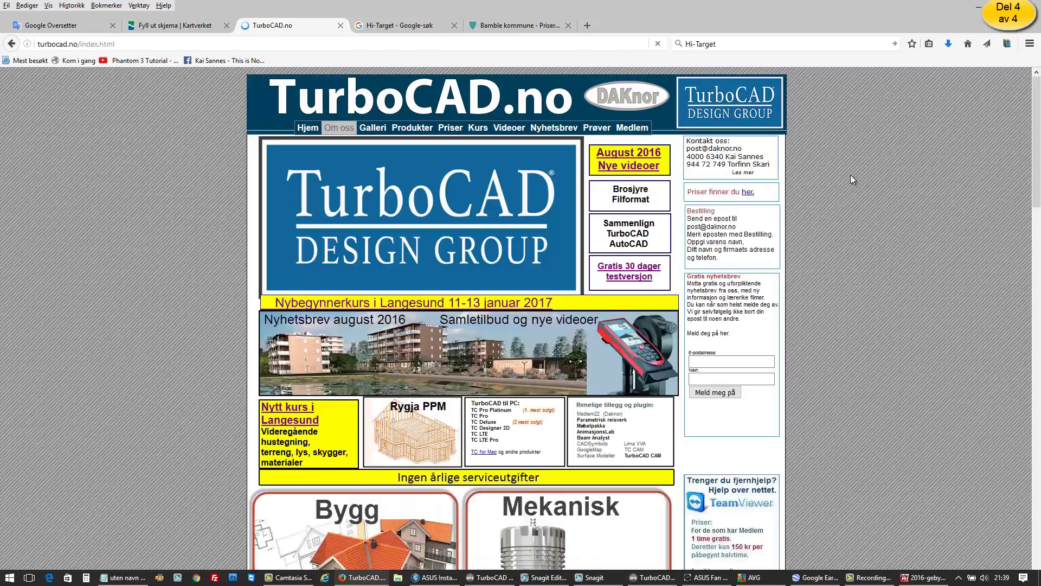
{"action": "scroll", "coordinate": [1038, 97], "scroll_direction": "down", "scroll_amount": 3}
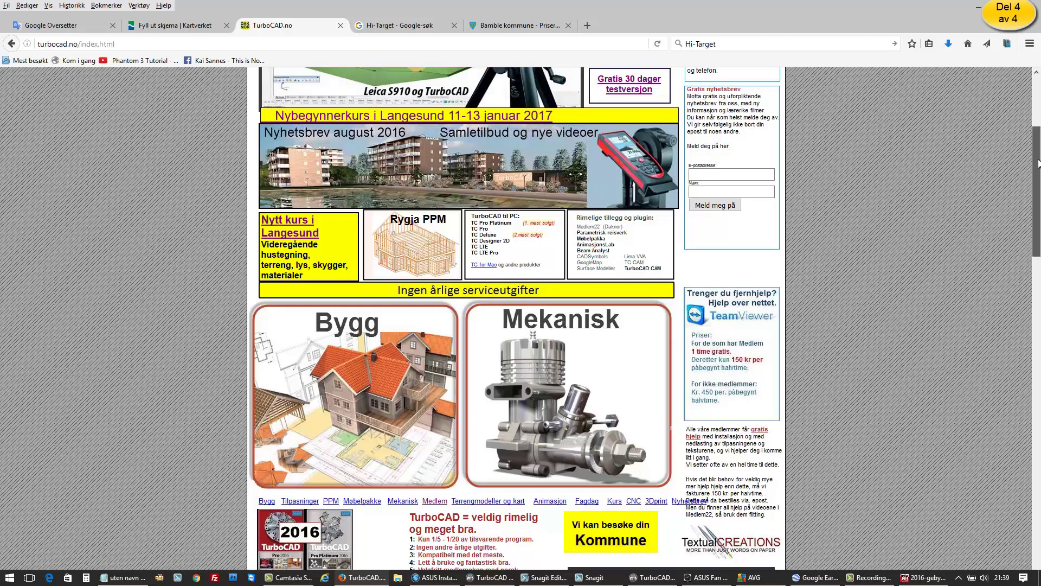
{"action": "left_click_drag", "start_coordinate": [1038, 165], "coordinate": [1037, 318]}
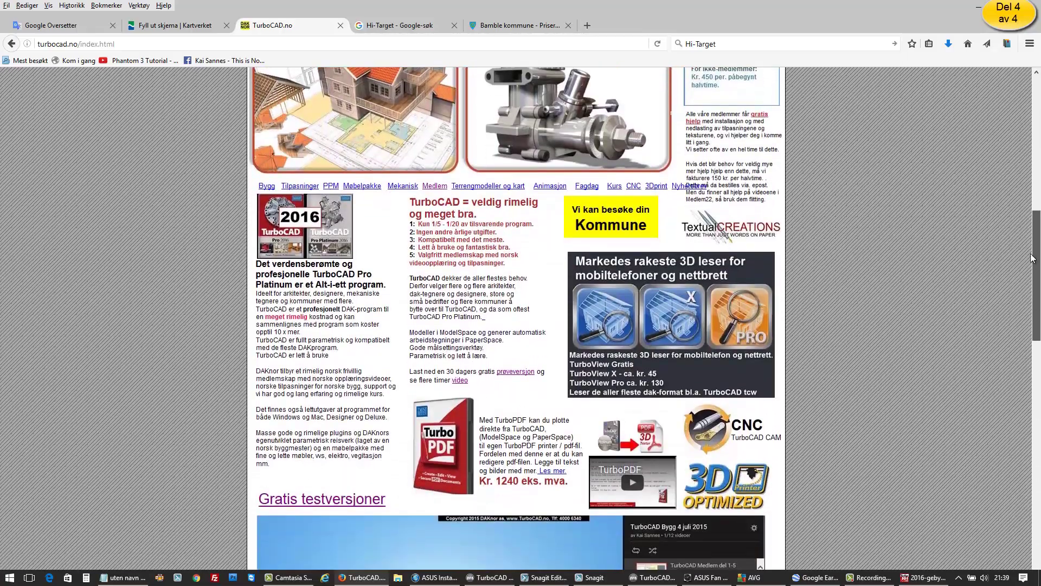
{"action": "scroll", "coordinate": [336, 304], "scroll_direction": "down", "scroll_amount": 2}
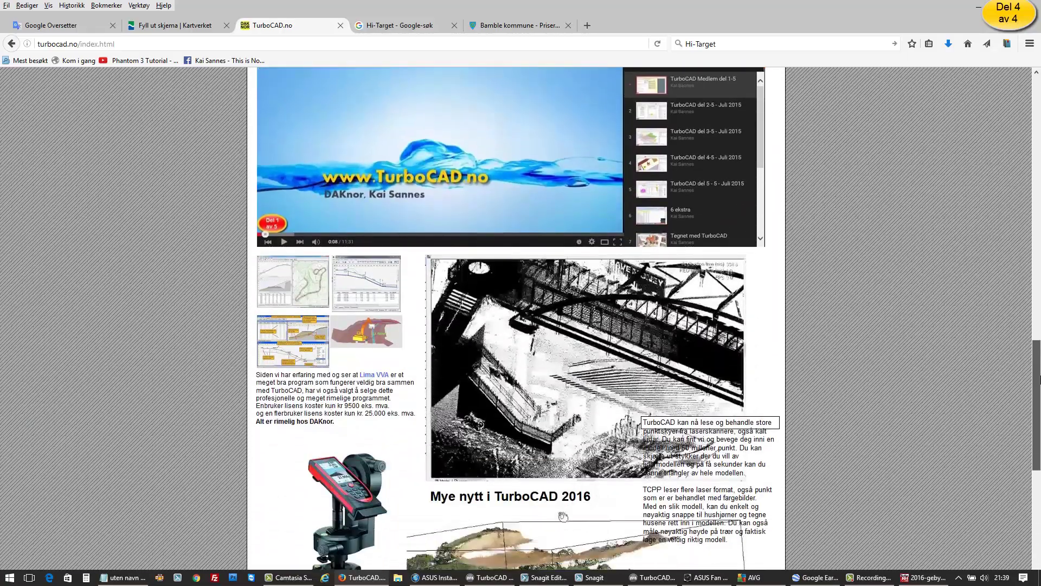
{"action": "scroll", "coordinate": [336, 304], "scroll_direction": "down", "scroll_amount": 2}
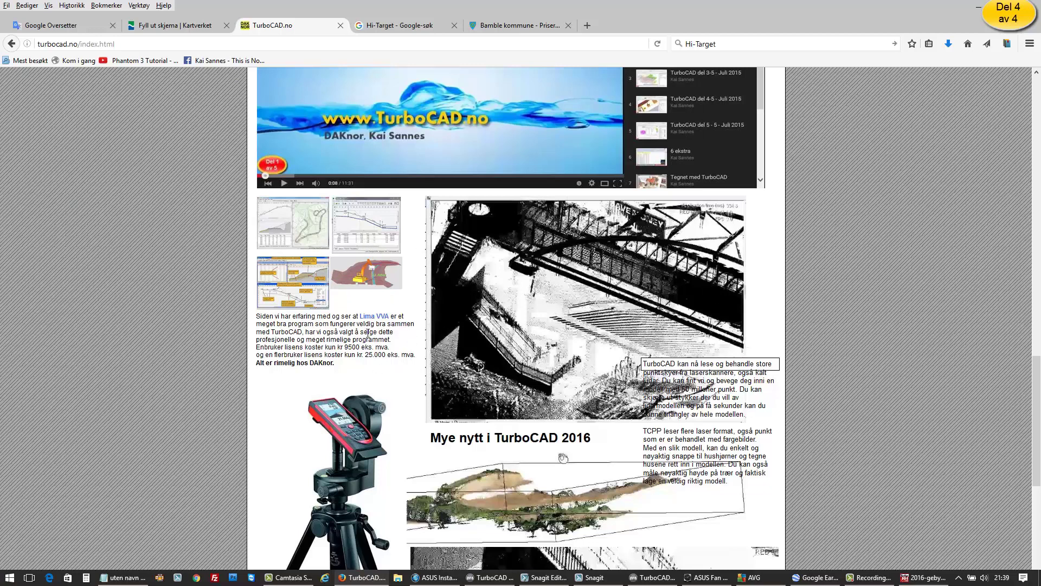
Step: Enlarge the Lima VVA profile screenshot, view the next annotated images, then close the gallery
{"action": "left_click", "coordinate": [342, 297]}
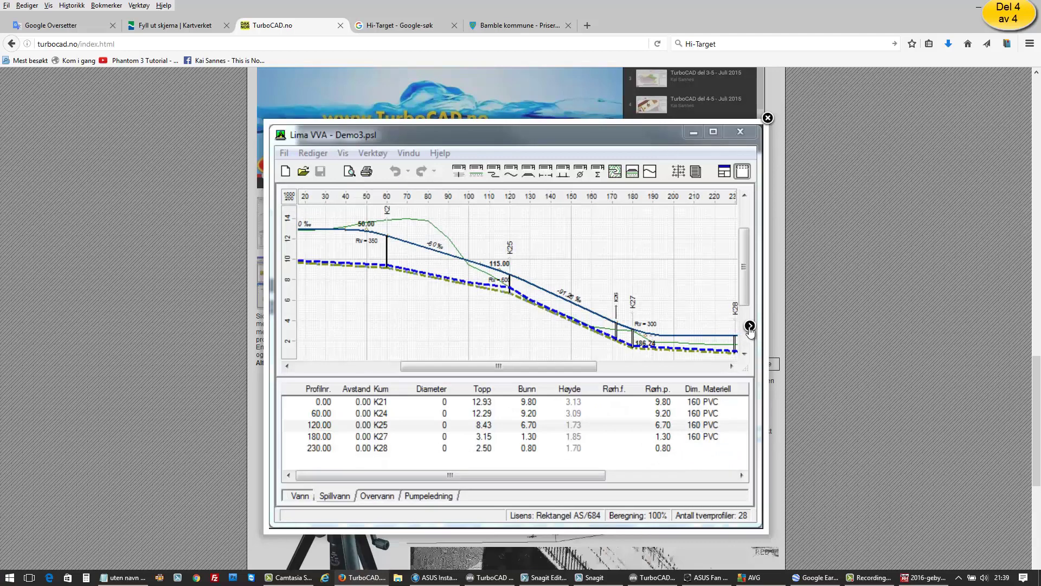
{"action": "left_click", "coordinate": [749, 327]}
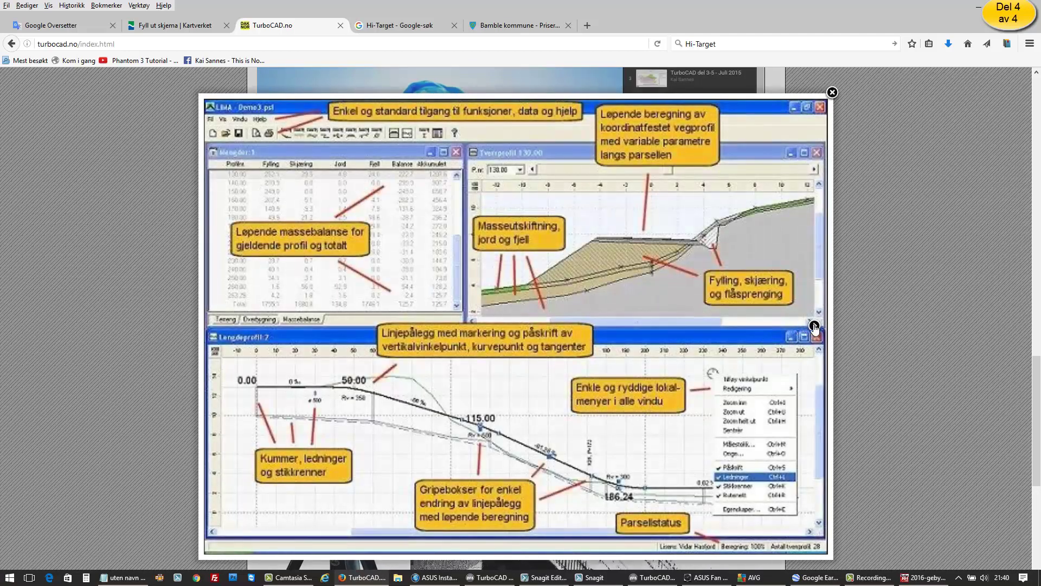
{"action": "left_click", "coordinate": [815, 328]}
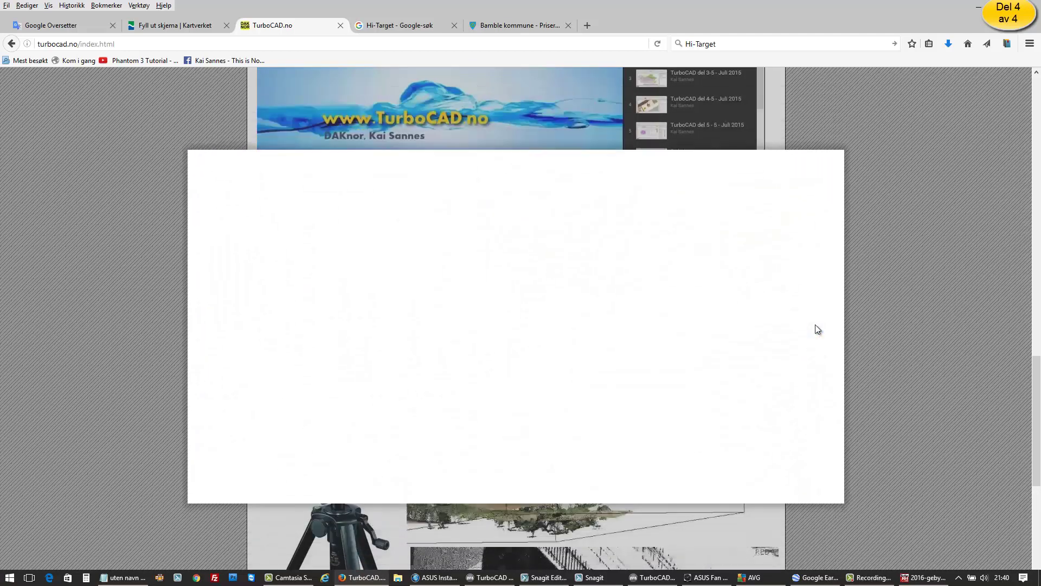
{"action": "left_click", "coordinate": [838, 330]}
Step: Highlight the sentence about moving inside the model, then clear the selection
{"action": "scroll", "coordinate": [1038, 478], "scroll_direction": "down", "scroll_amount": 2}
{"action": "scroll", "coordinate": [1039, 478], "scroll_direction": "down", "scroll_amount": 2}
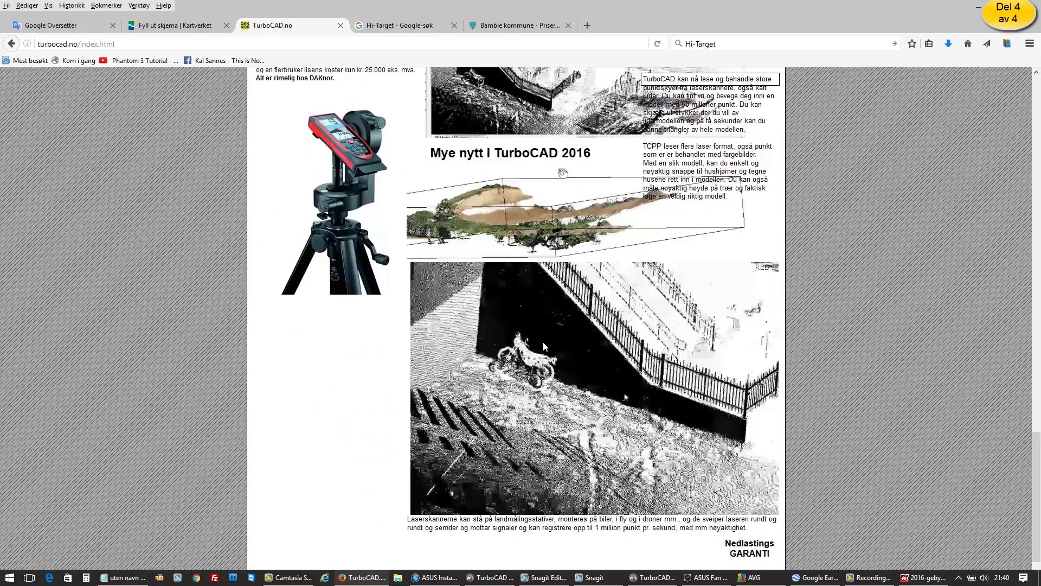
{"action": "scroll", "coordinate": [542, 340], "scroll_direction": "up", "scroll_amount": 2}
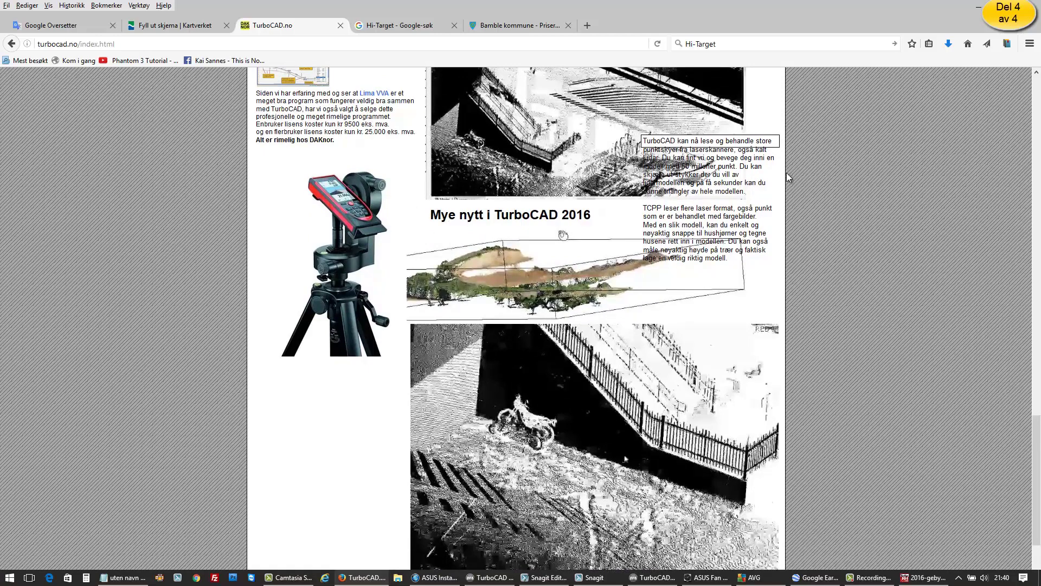
{"action": "left_click_drag", "start_coordinate": [663, 158], "coordinate": [711, 175]}
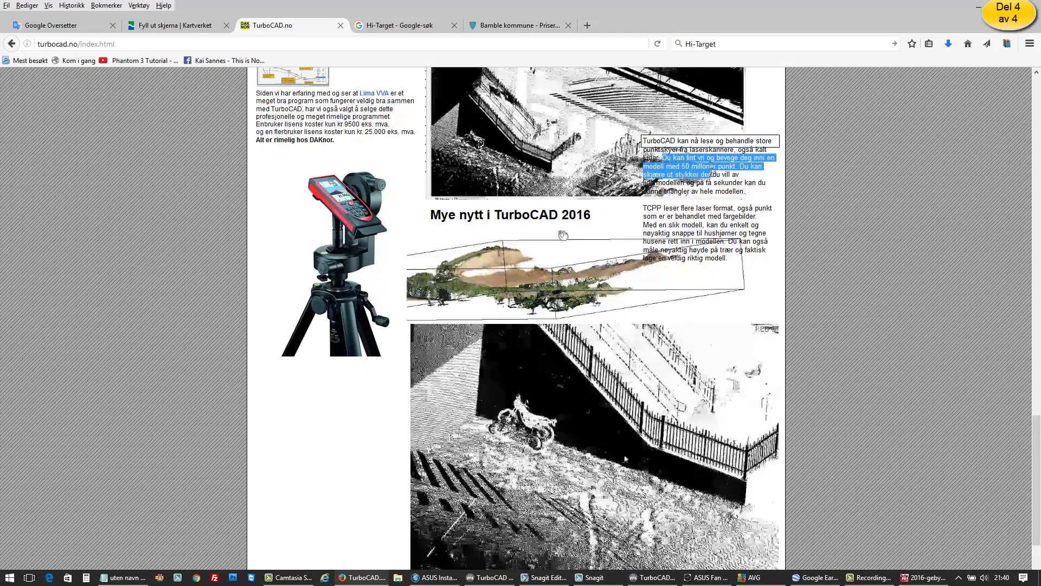
{"action": "left_click", "coordinate": [800, 167]}
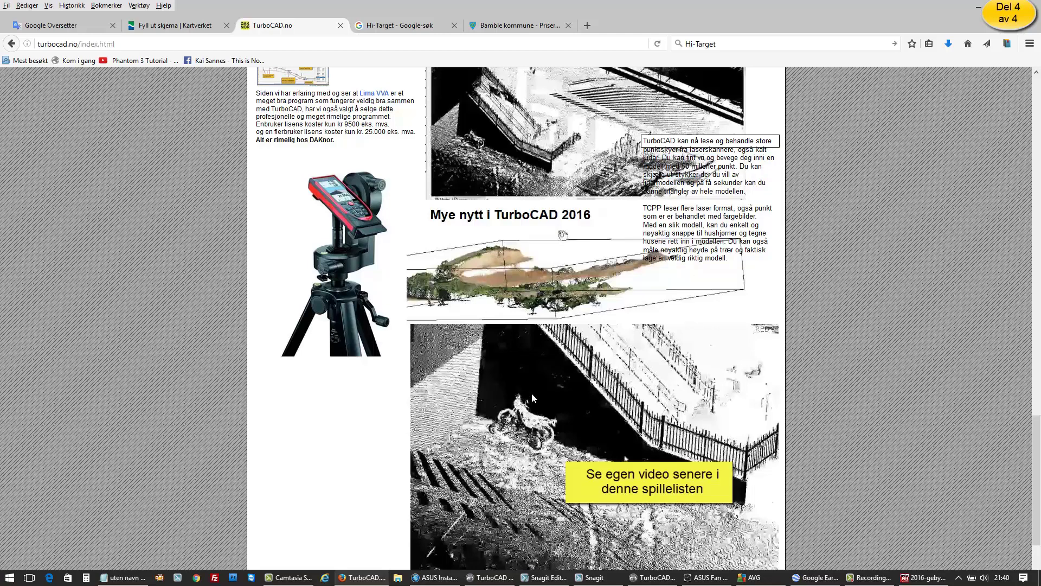
Step: Return to the top of the TurboCAD.no home page, showing the site header
{"action": "scroll", "coordinate": [561, 400], "scroll_direction": "down", "scroll_amount": 3}
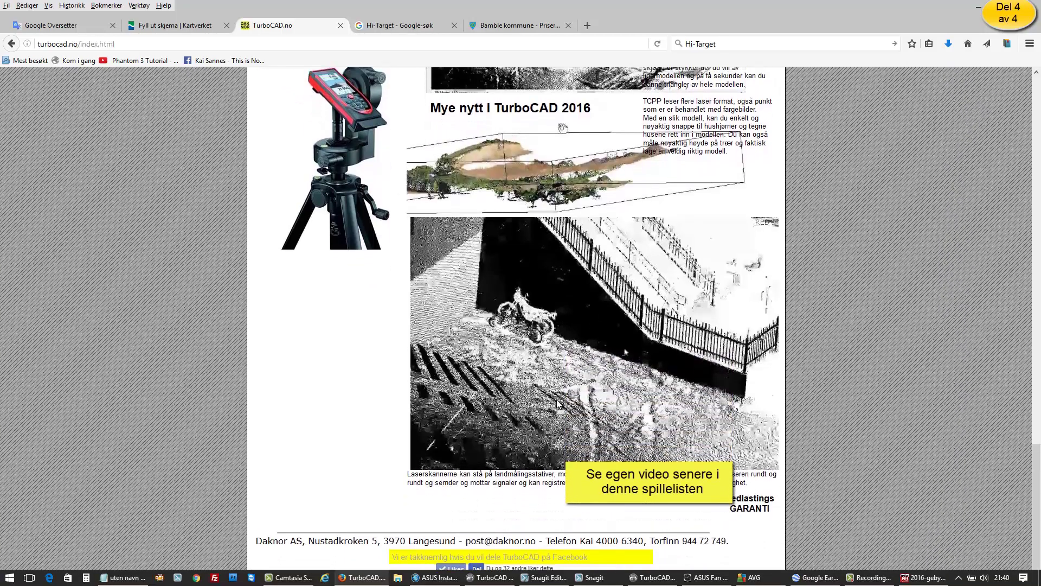
{"action": "scroll", "coordinate": [559, 404], "scroll_direction": "up", "scroll_amount": 1}
{"action": "scroll", "coordinate": [596, 376], "scroll_direction": "up", "scroll_amount": 2}
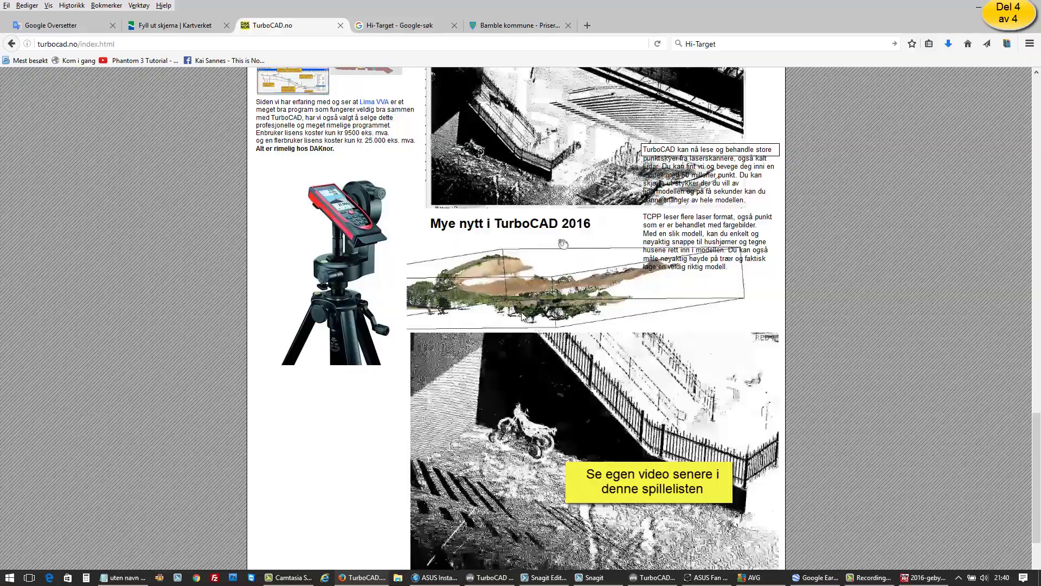
{"action": "scroll", "coordinate": [515, 326], "scroll_direction": "down", "scroll_amount": 3}
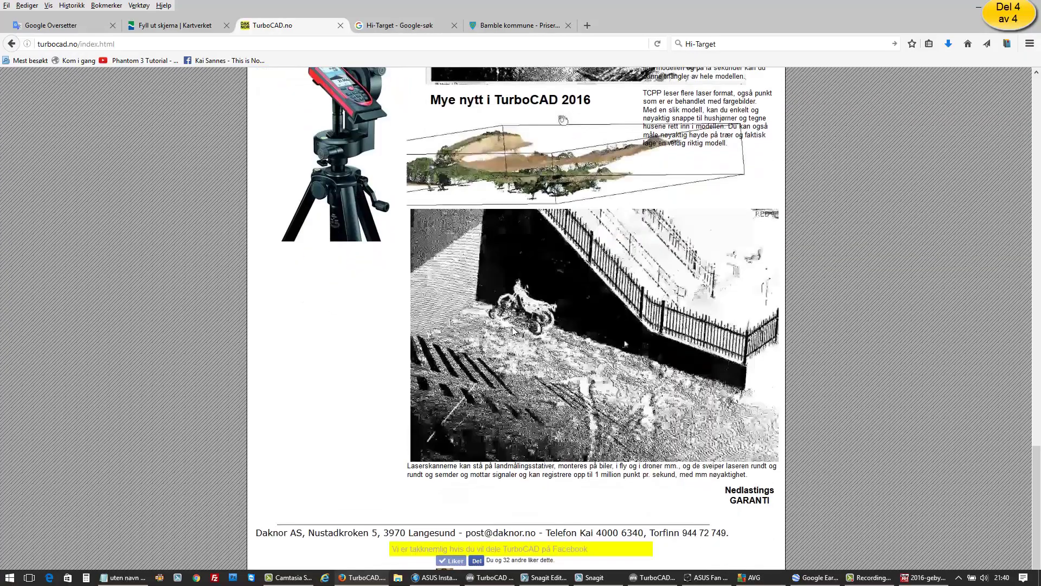
{"action": "scroll", "coordinate": [513, 330], "scroll_direction": "up", "scroll_amount": 6}
{"action": "scroll", "coordinate": [532, 325], "scroll_direction": "up", "scroll_amount": 6}
{"action": "scroll", "coordinate": [548, 322], "scroll_direction": "up", "scroll_amount": 6}
{"action": "scroll", "coordinate": [566, 319], "scroll_direction": "up", "scroll_amount": 4}
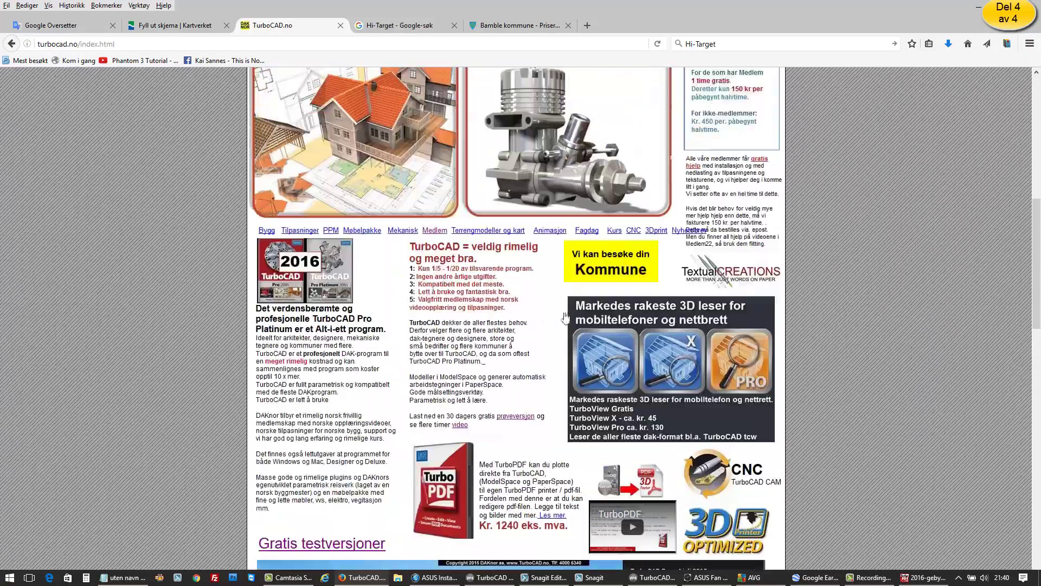
{"action": "scroll", "coordinate": [566, 318], "scroll_direction": "up", "scroll_amount": 3}
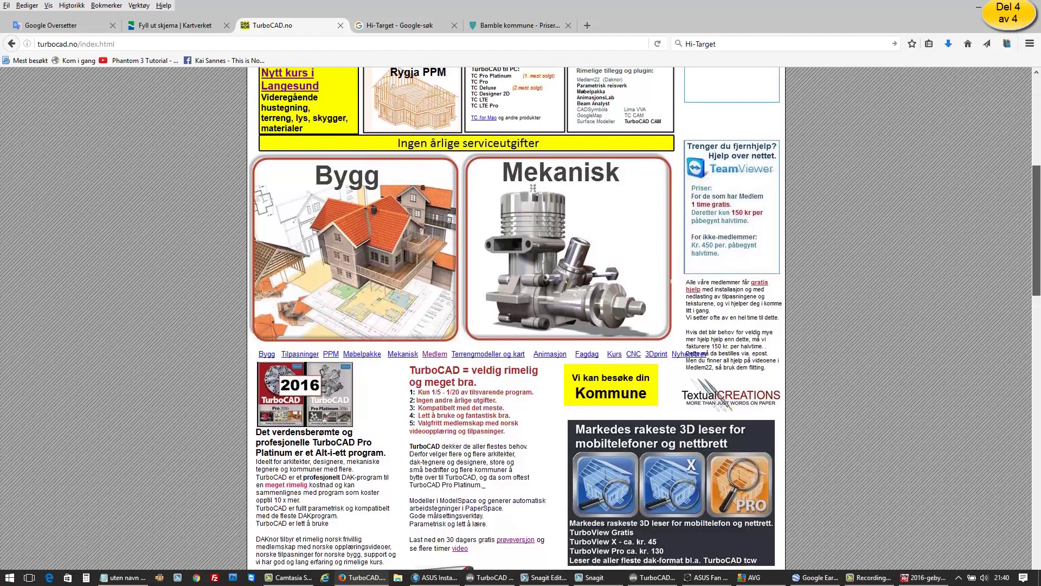
{"action": "scroll", "coordinate": [946, 116], "scroll_direction": "up", "scroll_amount": 8}
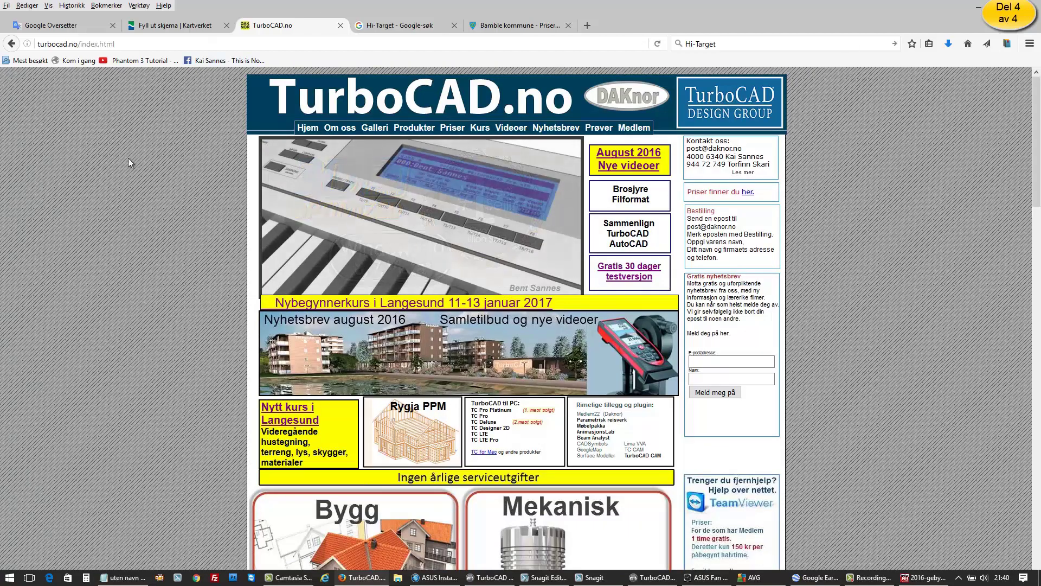
Step: Bring up the 'Fyll ut skjema | Kartverket' tab and browse its property form list
{"action": "left_click", "coordinate": [170, 27]}
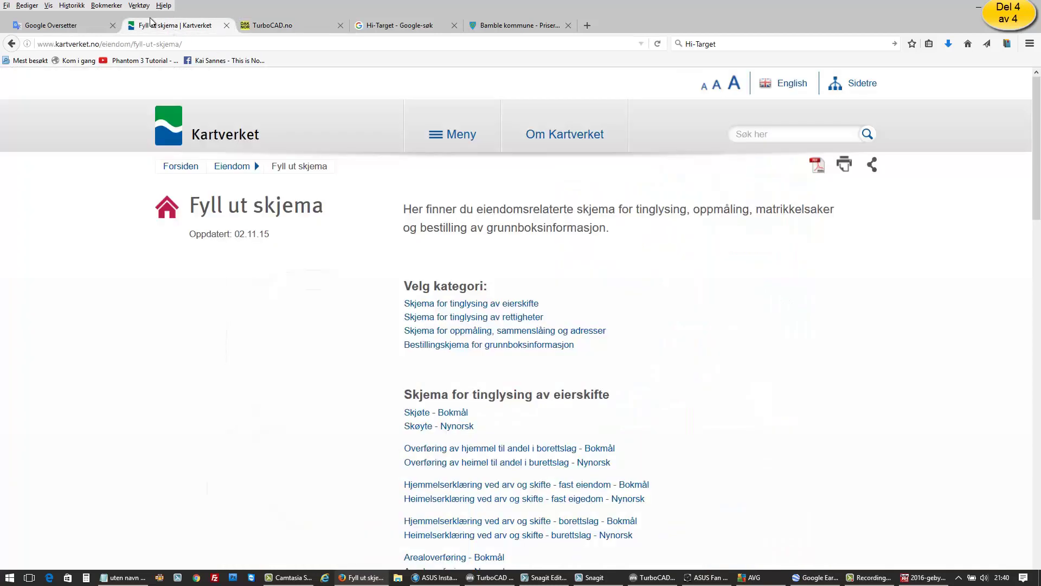
{"action": "scroll", "coordinate": [838, 296], "scroll_direction": "down", "scroll_amount": 10}
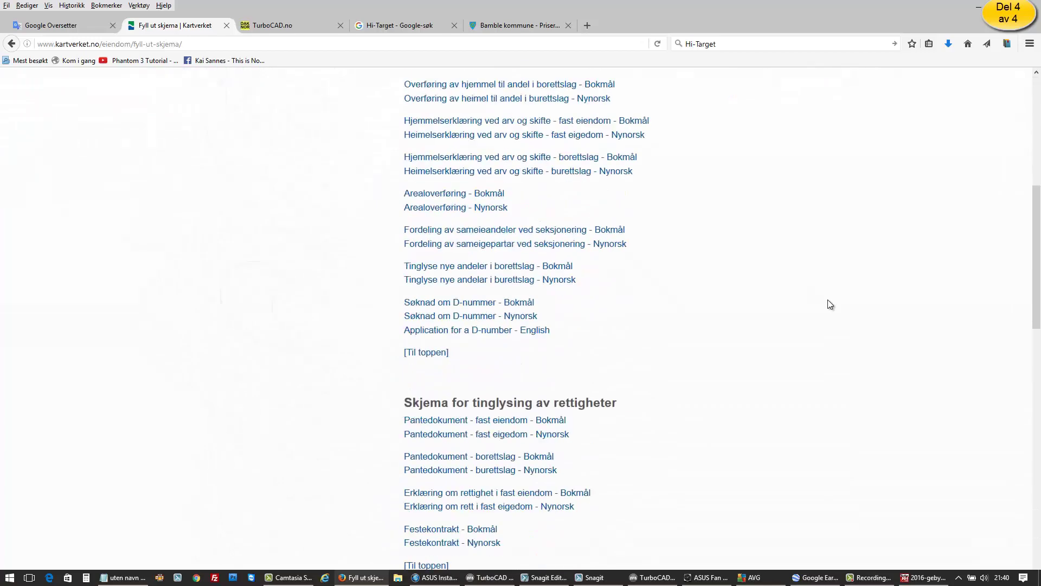
{"action": "scroll", "coordinate": [790, 288], "scroll_direction": "up", "scroll_amount": 1}
{"action": "scroll", "coordinate": [705, 298], "scroll_direction": "up", "scroll_amount": 3}
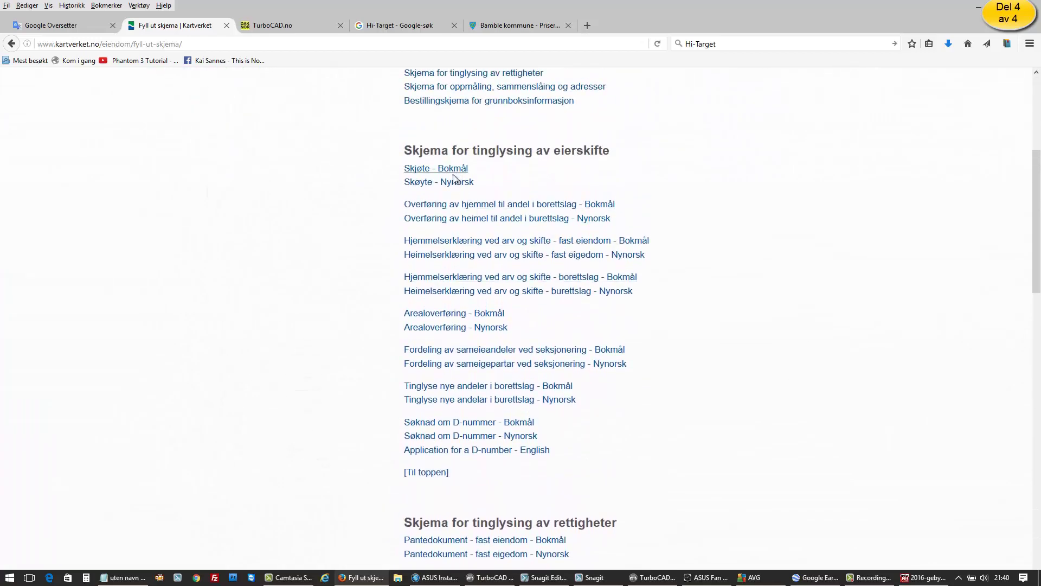
{"action": "scroll", "coordinate": [602, 314], "scroll_direction": "up", "scroll_amount": 2}
{"action": "scroll", "coordinate": [608, 309], "scroll_direction": "up", "scroll_amount": 4}
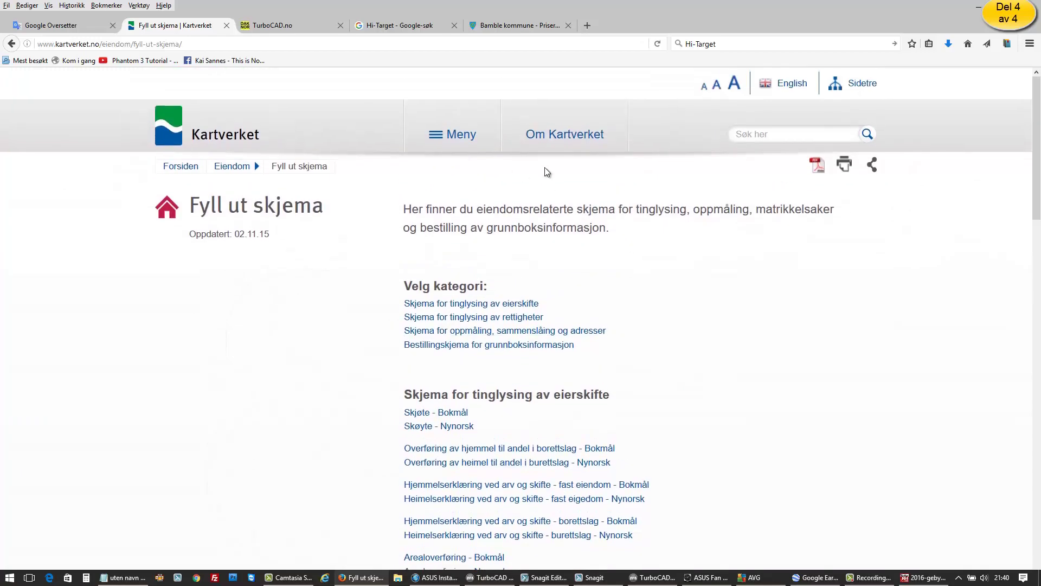
Step: Bring up the 'Hi-Target - Google-søk' tab and browse the GNSS receiver image results
{"action": "left_click", "coordinate": [388, 27]}
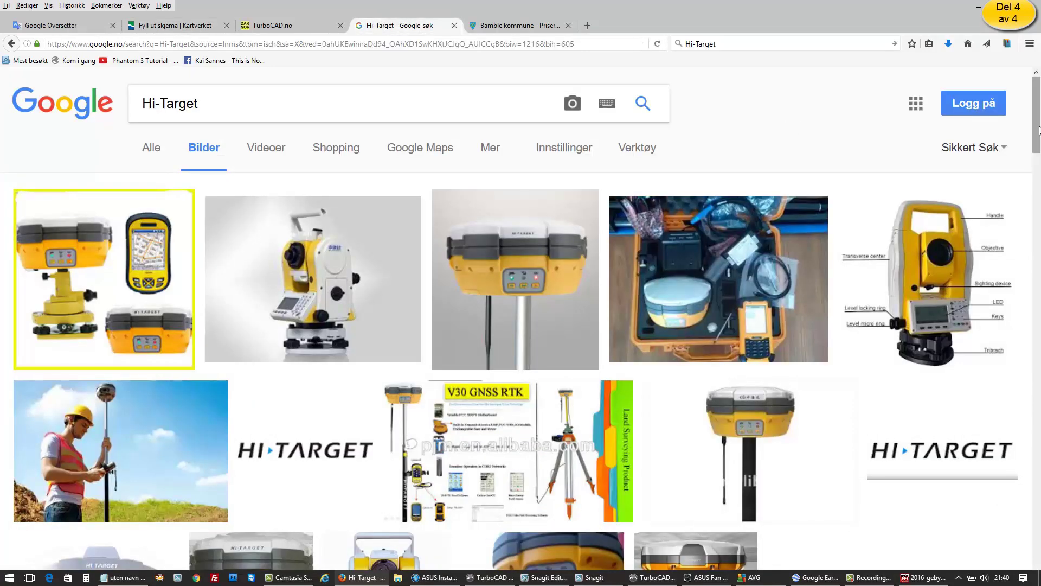
{"action": "left_click_drag", "start_coordinate": [1039, 128], "coordinate": [1039, 144]}
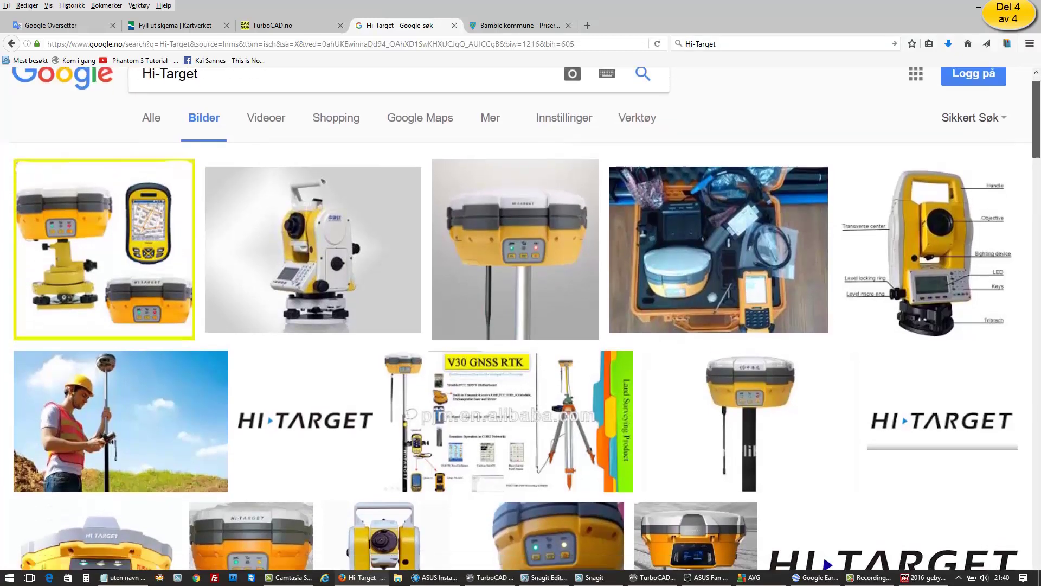
{"action": "left_click_drag", "start_coordinate": [1039, 144], "coordinate": [1039, 183]}
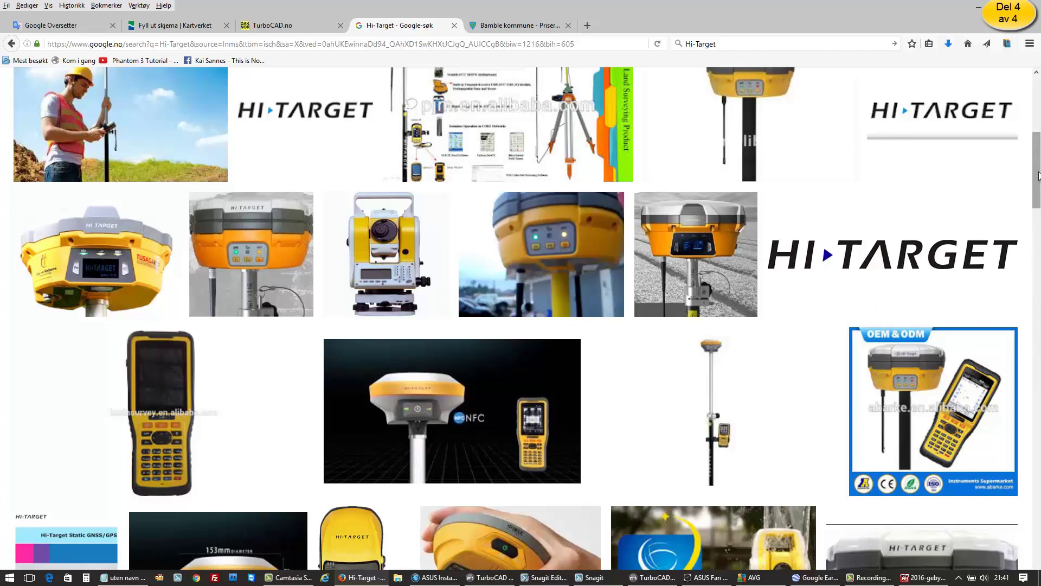
{"action": "scroll", "coordinate": [635, 410], "scroll_direction": "up", "scroll_amount": 3}
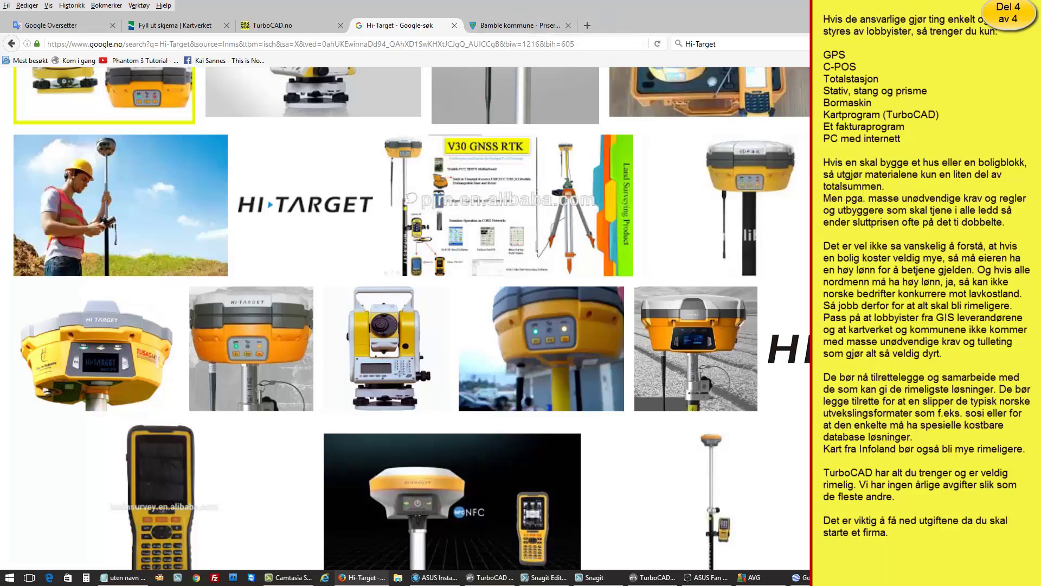
Step: Leave the Hi-Target image results for the TurboCAD.no home page tab
{"action": "scroll", "coordinate": [412, 320], "scroll_direction": "down", "scroll_amount": 1}
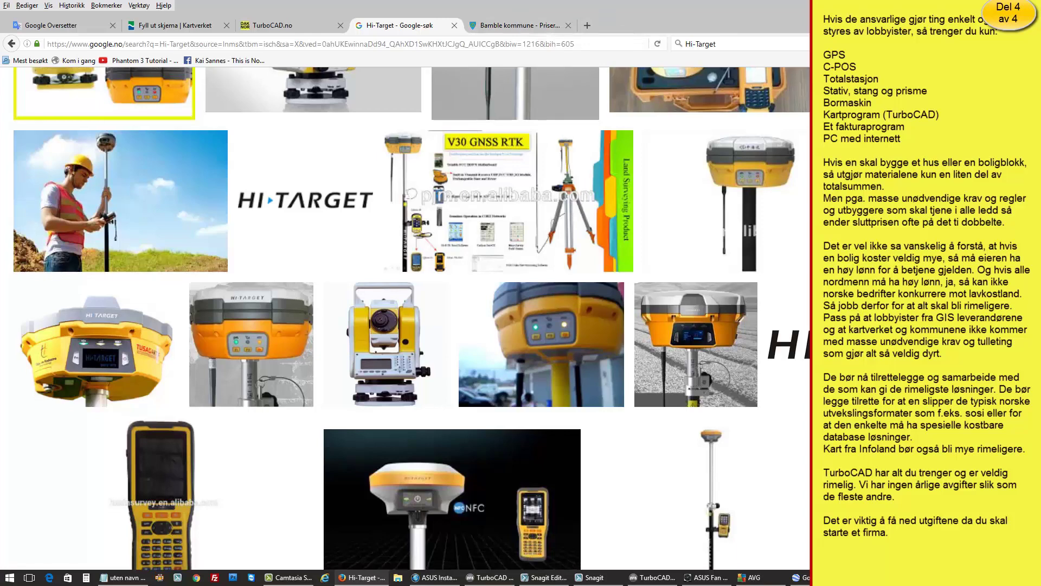
{"action": "scroll", "coordinate": [412, 320], "scroll_direction": "down", "scroll_amount": 5}
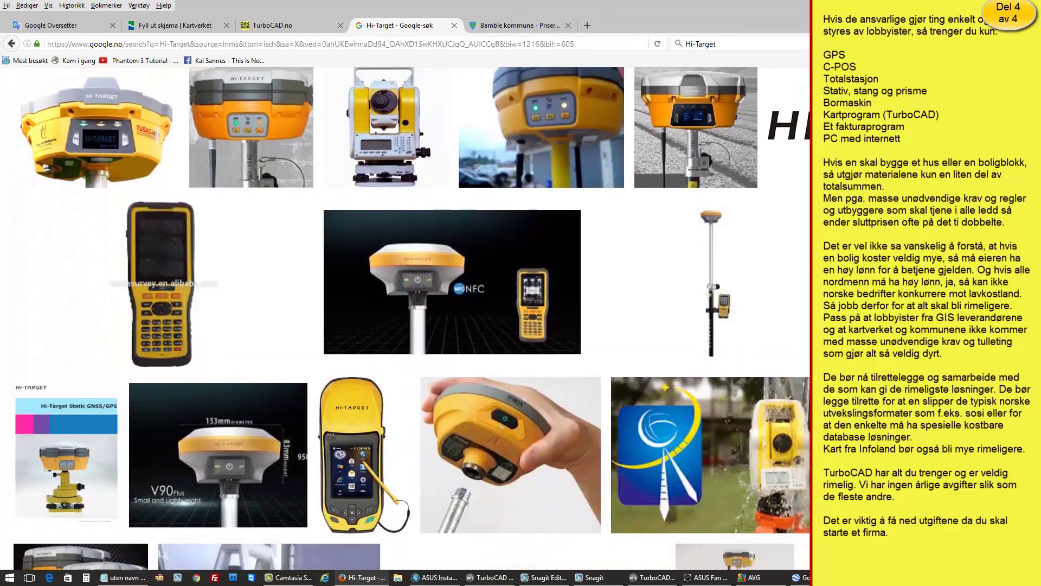
{"action": "scroll", "coordinate": [412, 320], "scroll_direction": "up", "scroll_amount": 10}
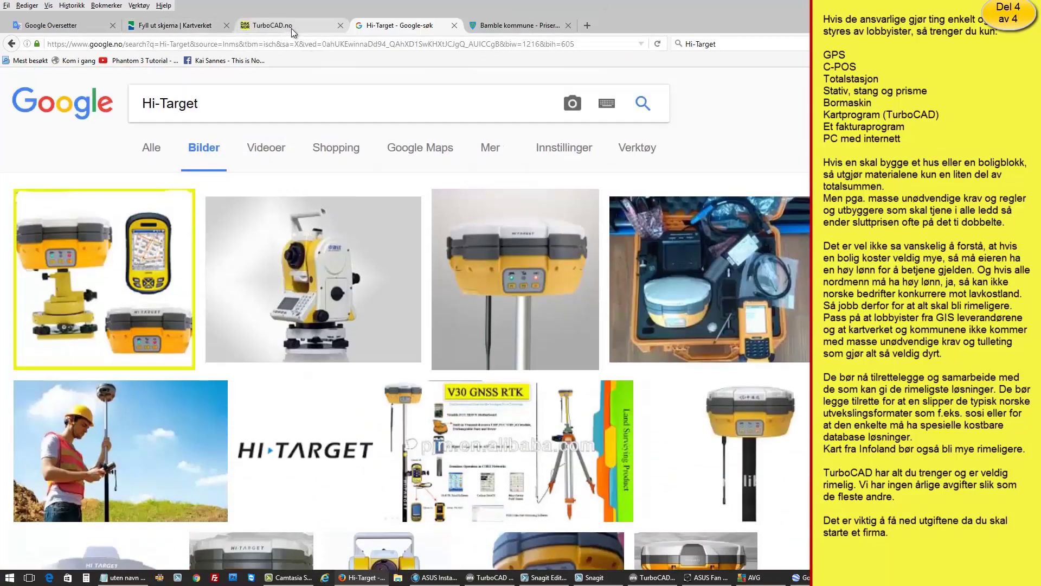
{"action": "left_click", "coordinate": [295, 29]}
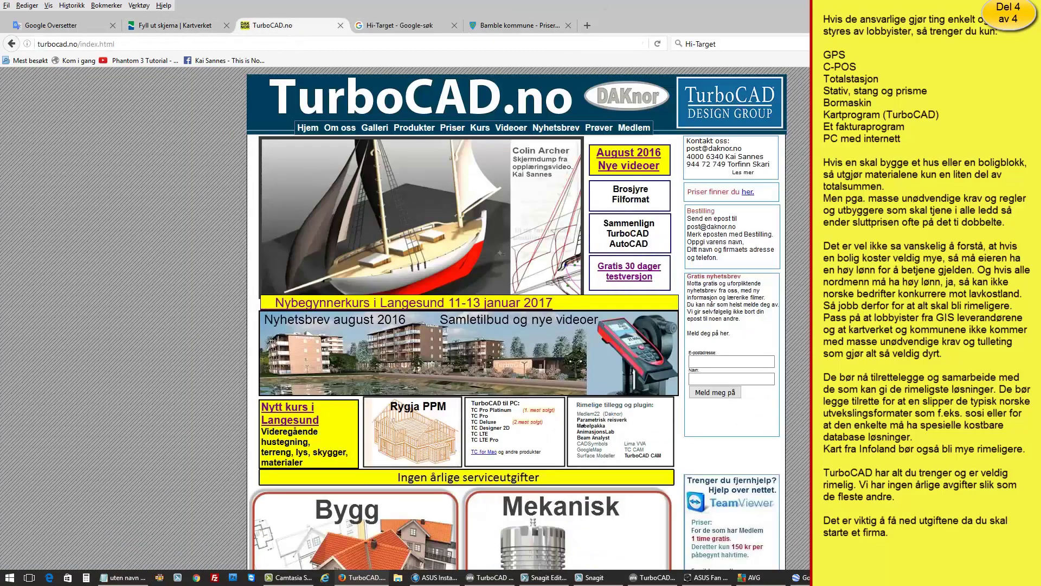